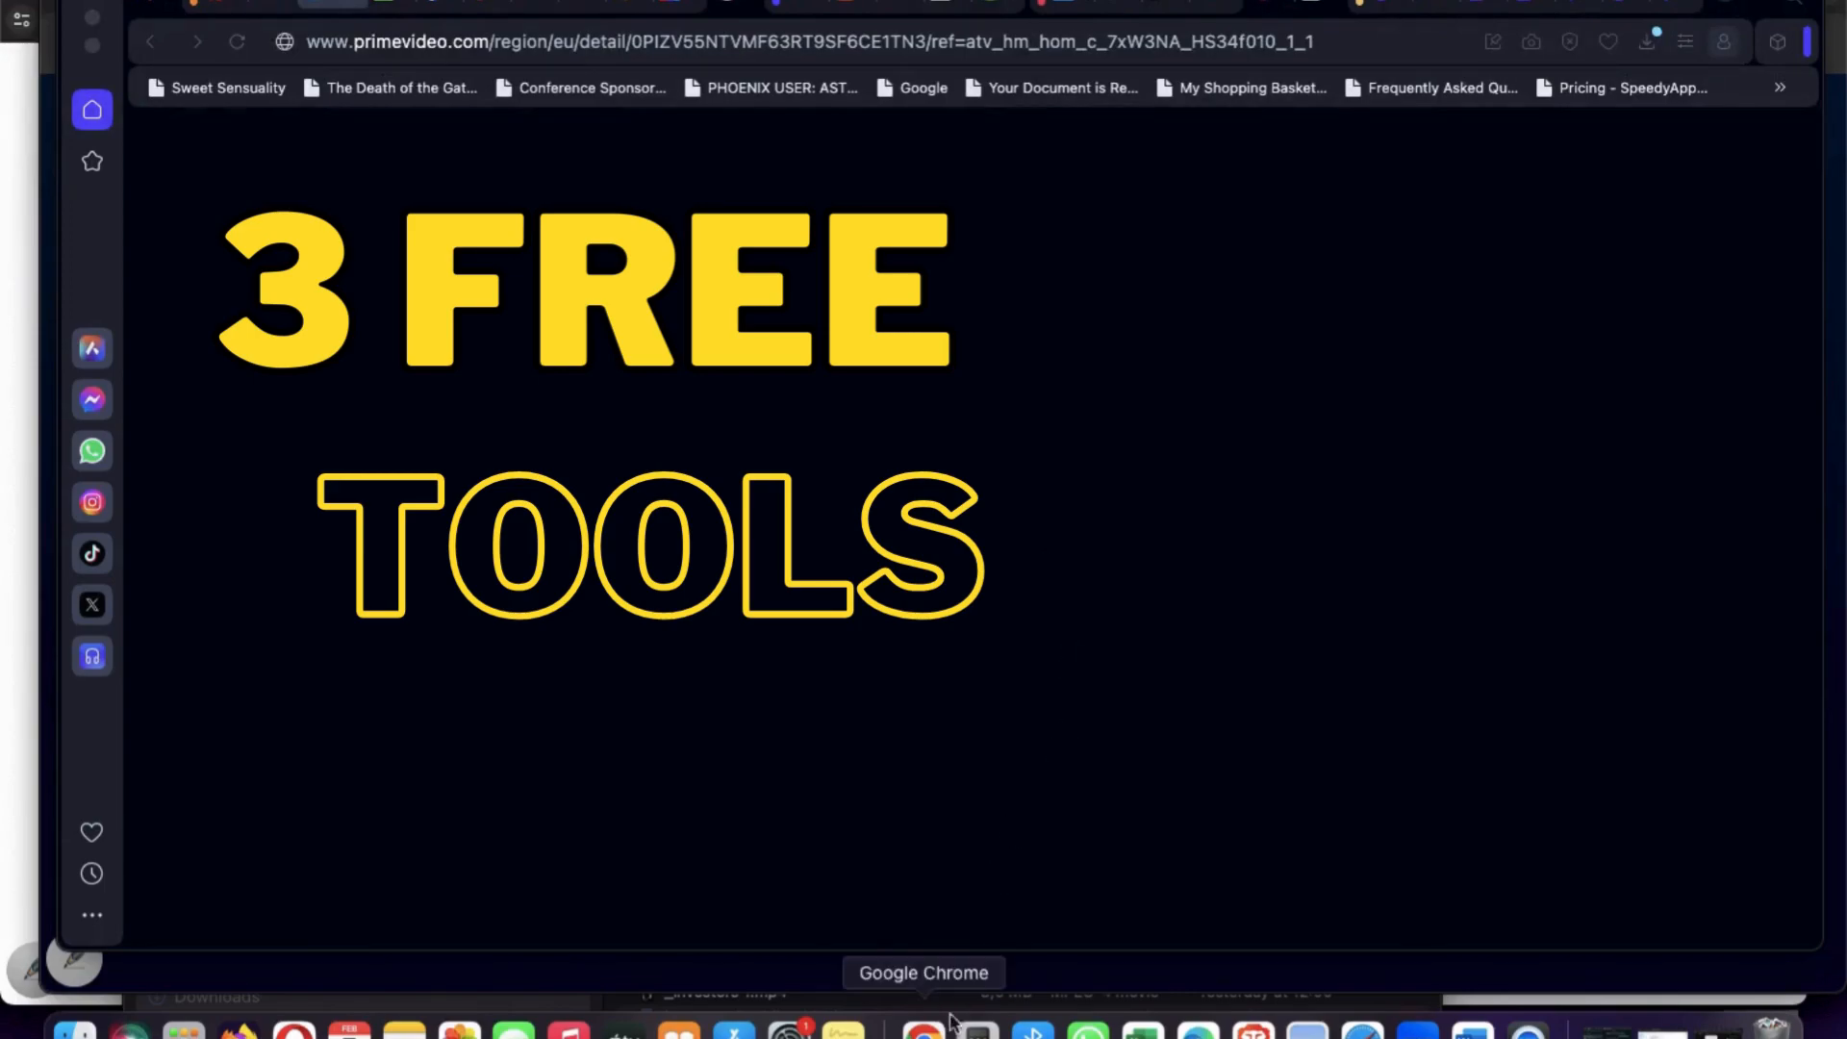
Switch to Google Chrome, go to the Leonardo AI login page and choose to sign in with Google.
click(923, 1029)
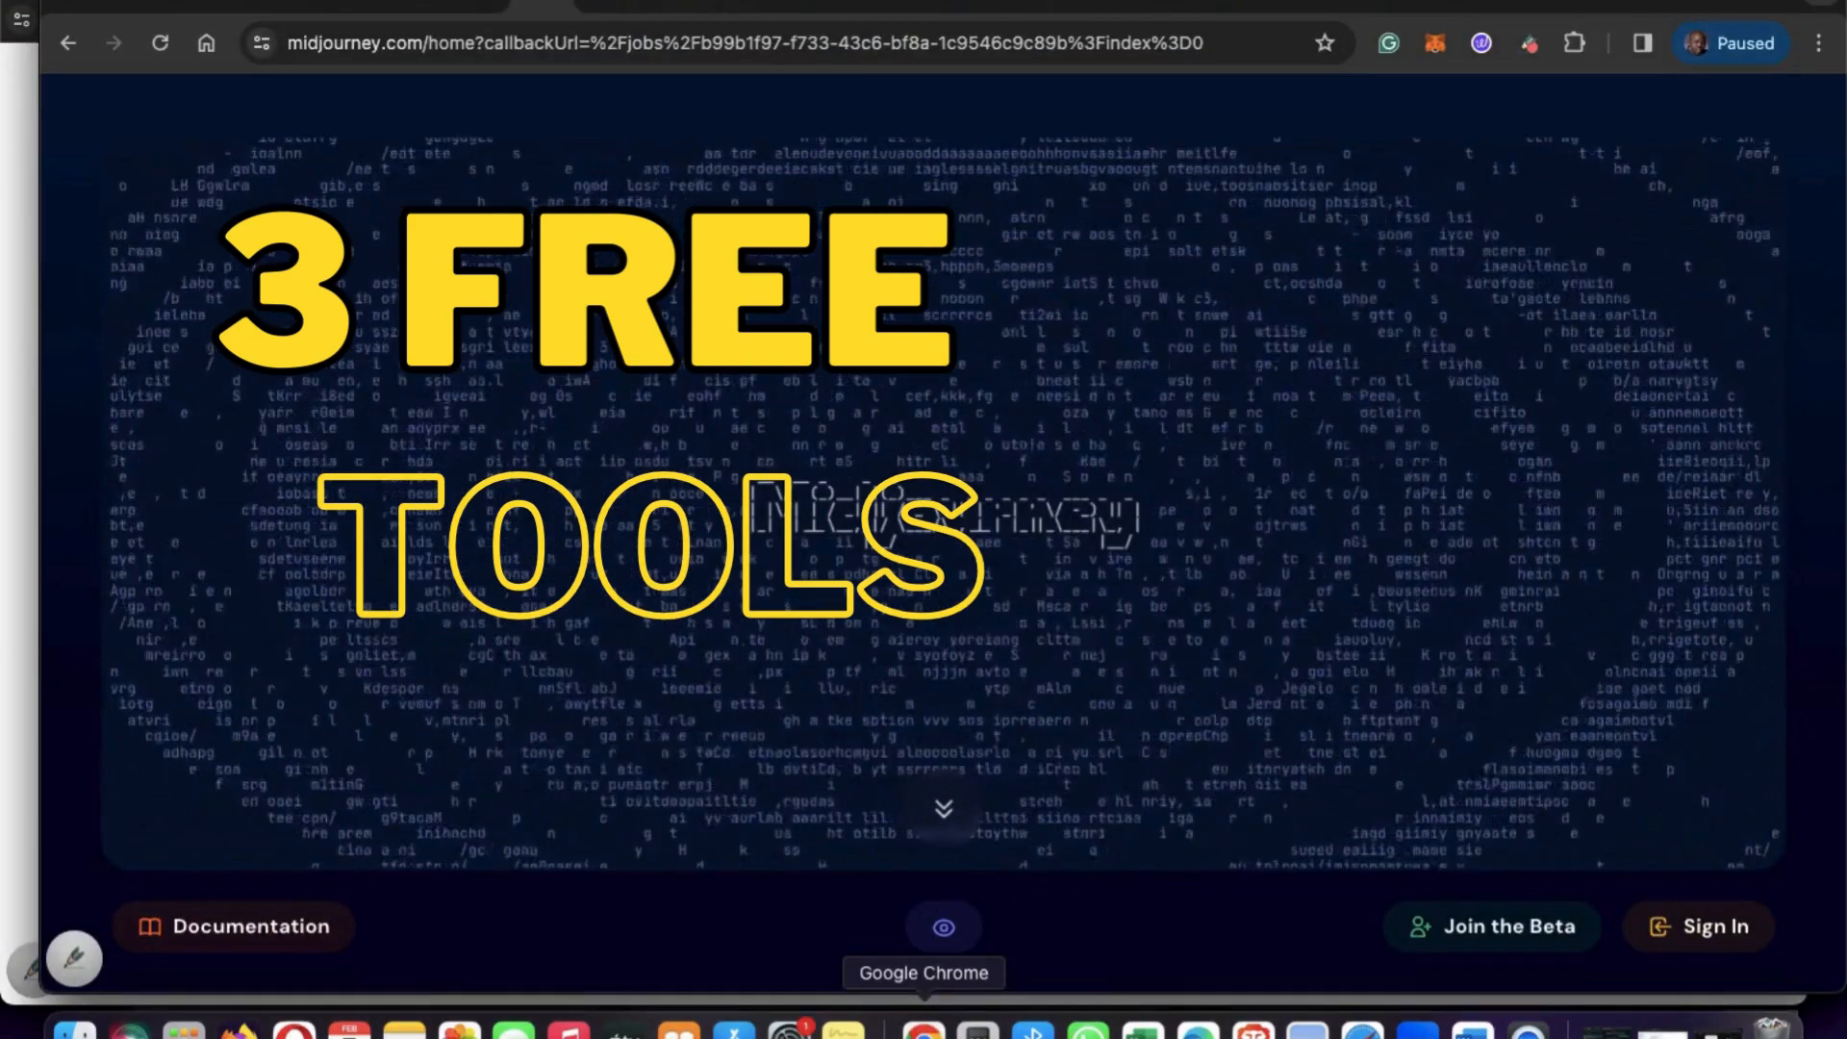
click(688, 8)
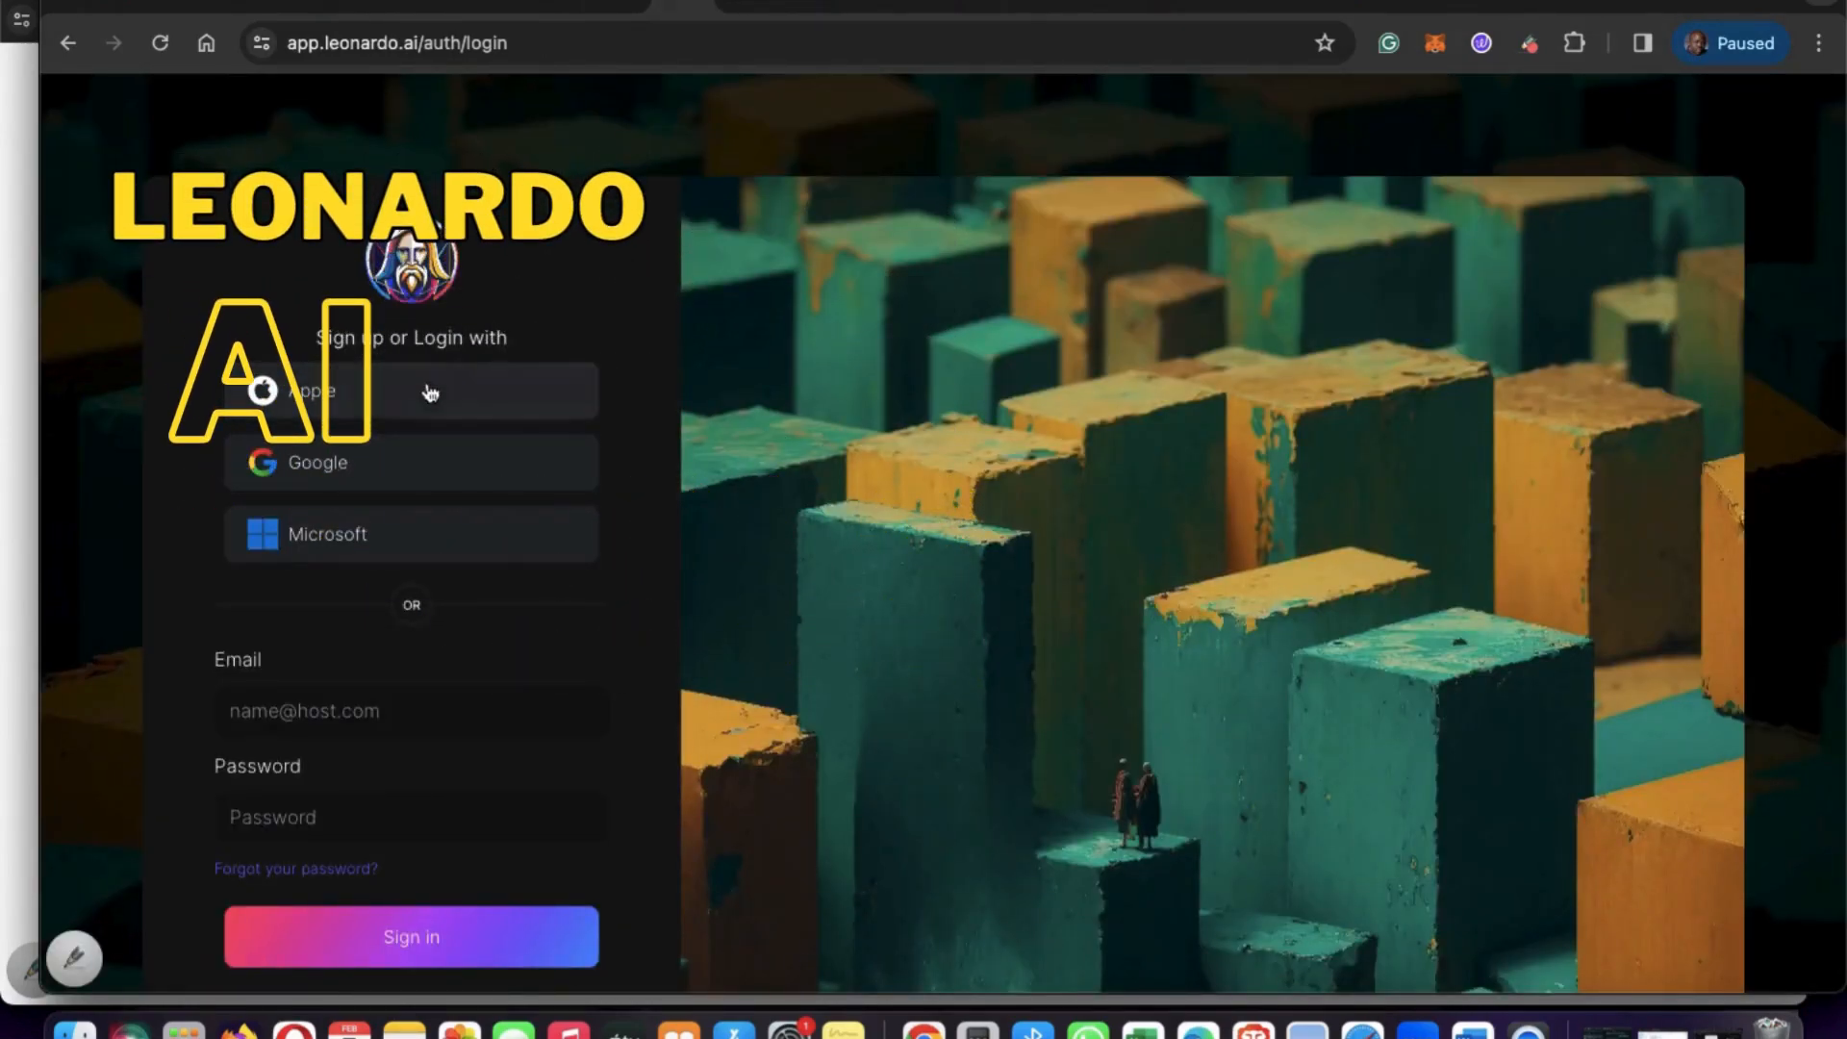
click(378, 479)
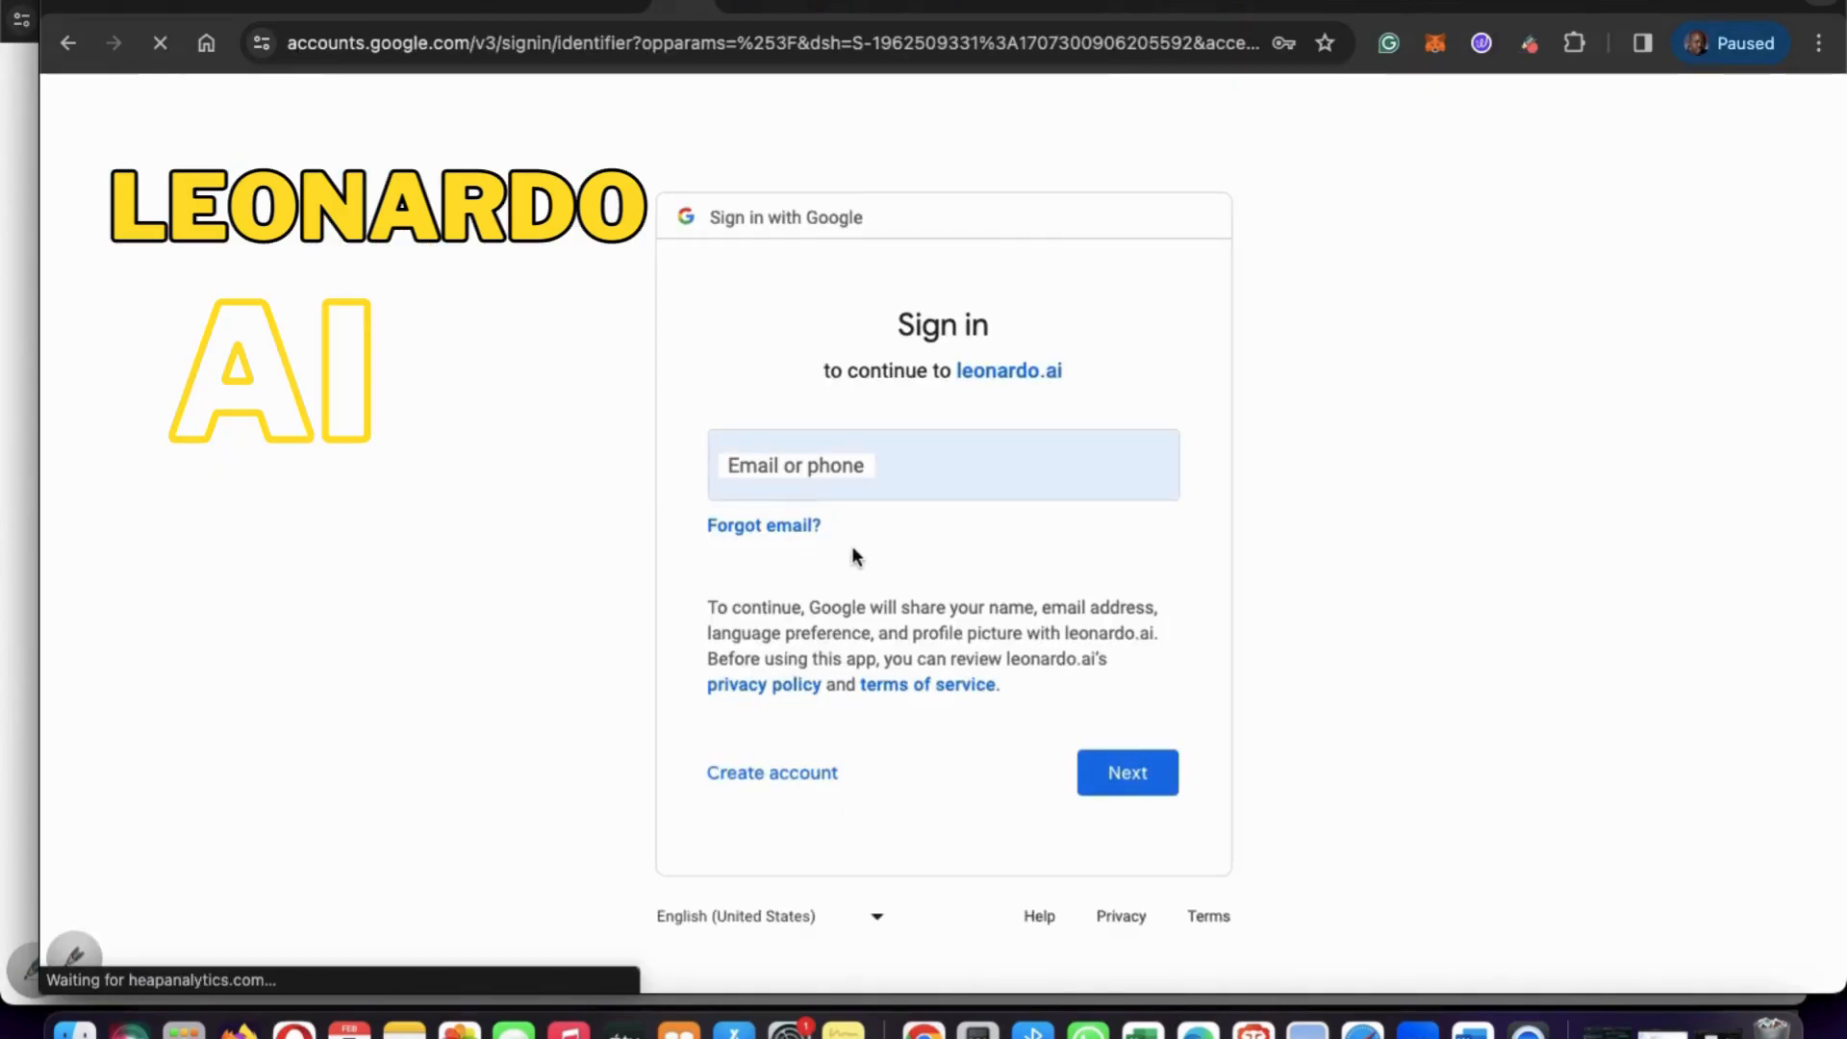
Enter the Google account's e-mail name for the leonardo.ai sign-in, replacing the mistyped entry, and submit it.
click(883, 467)
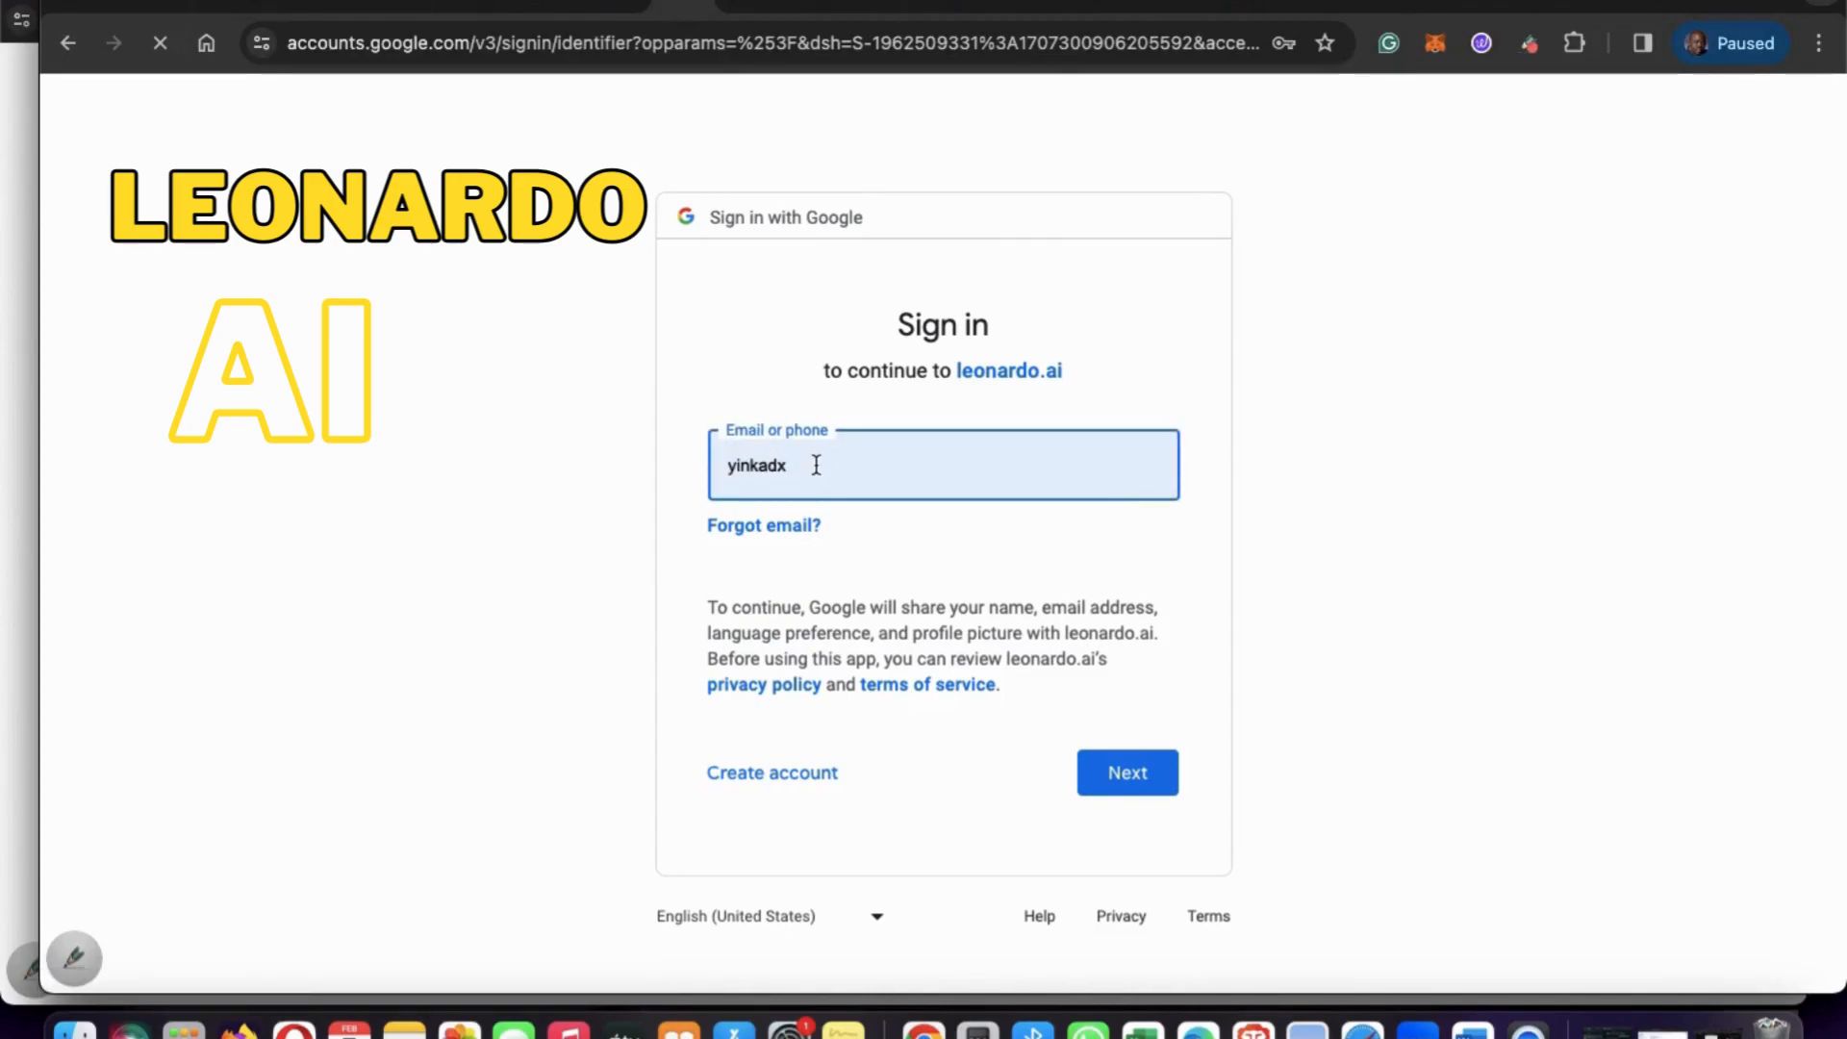
click(811, 465)
drag(811, 466, 609, 445)
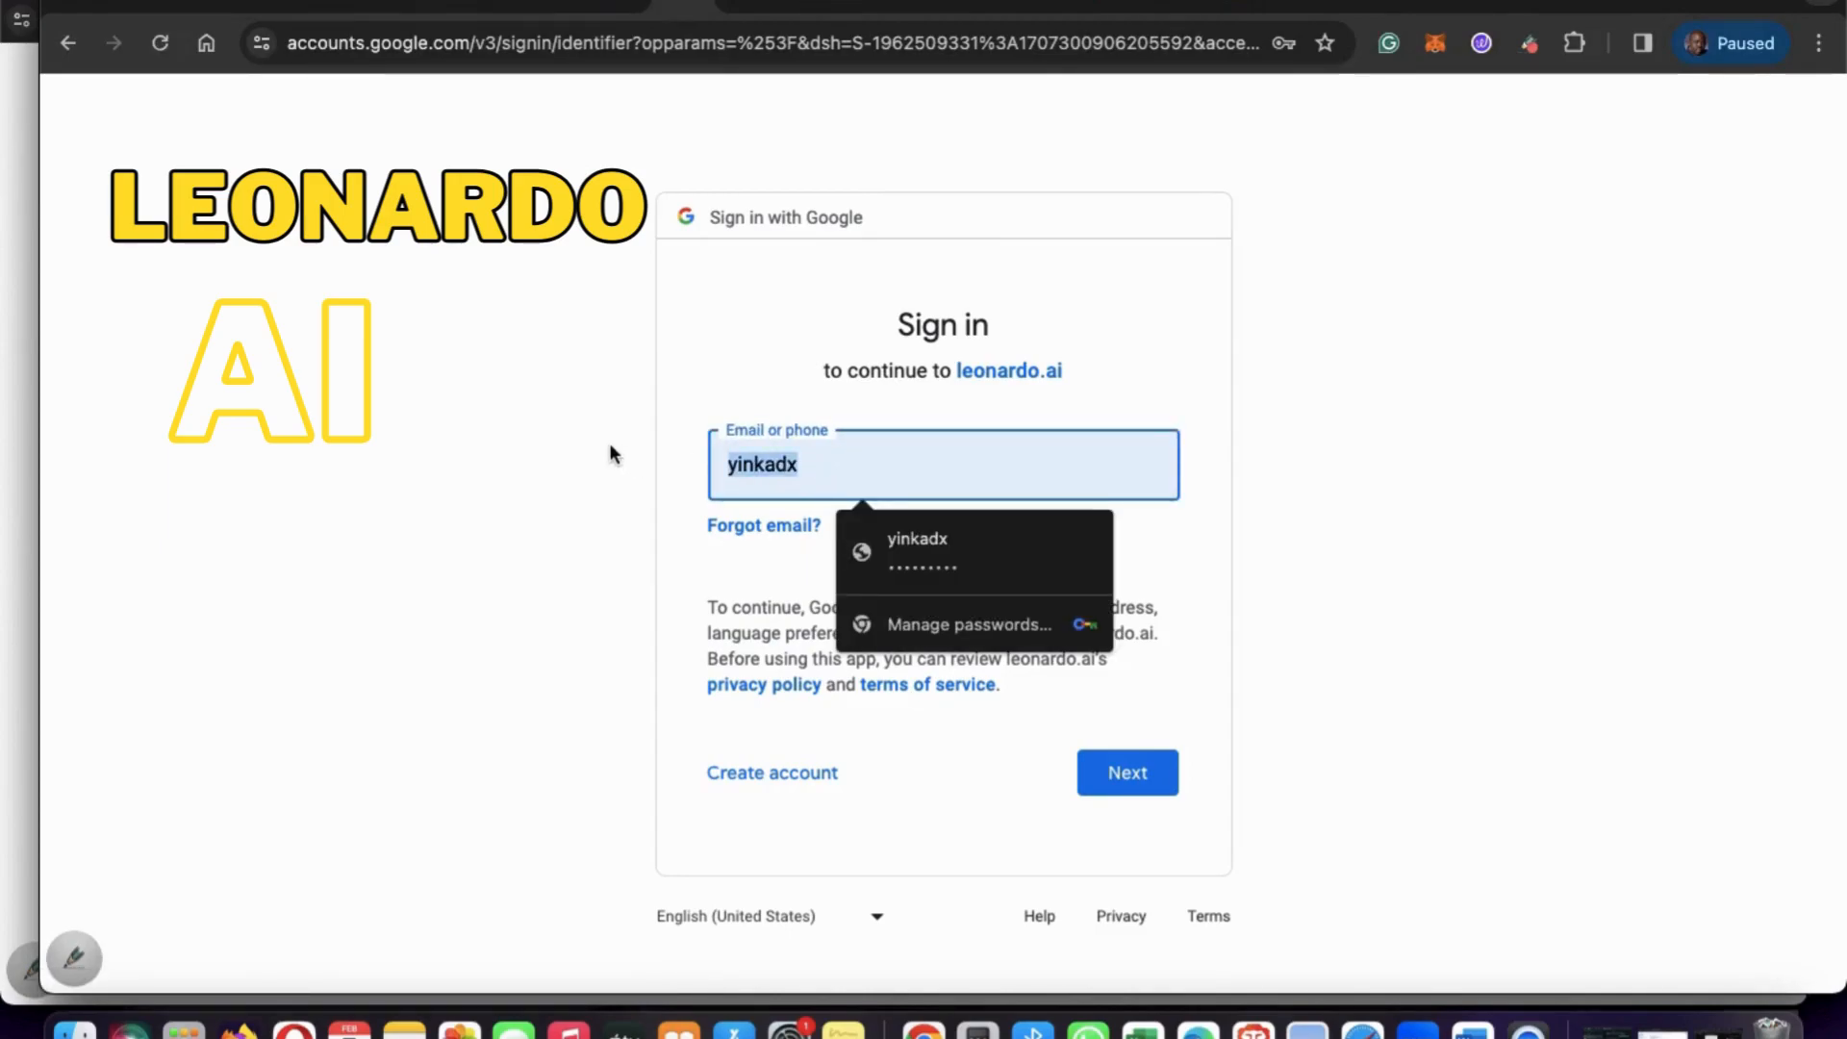
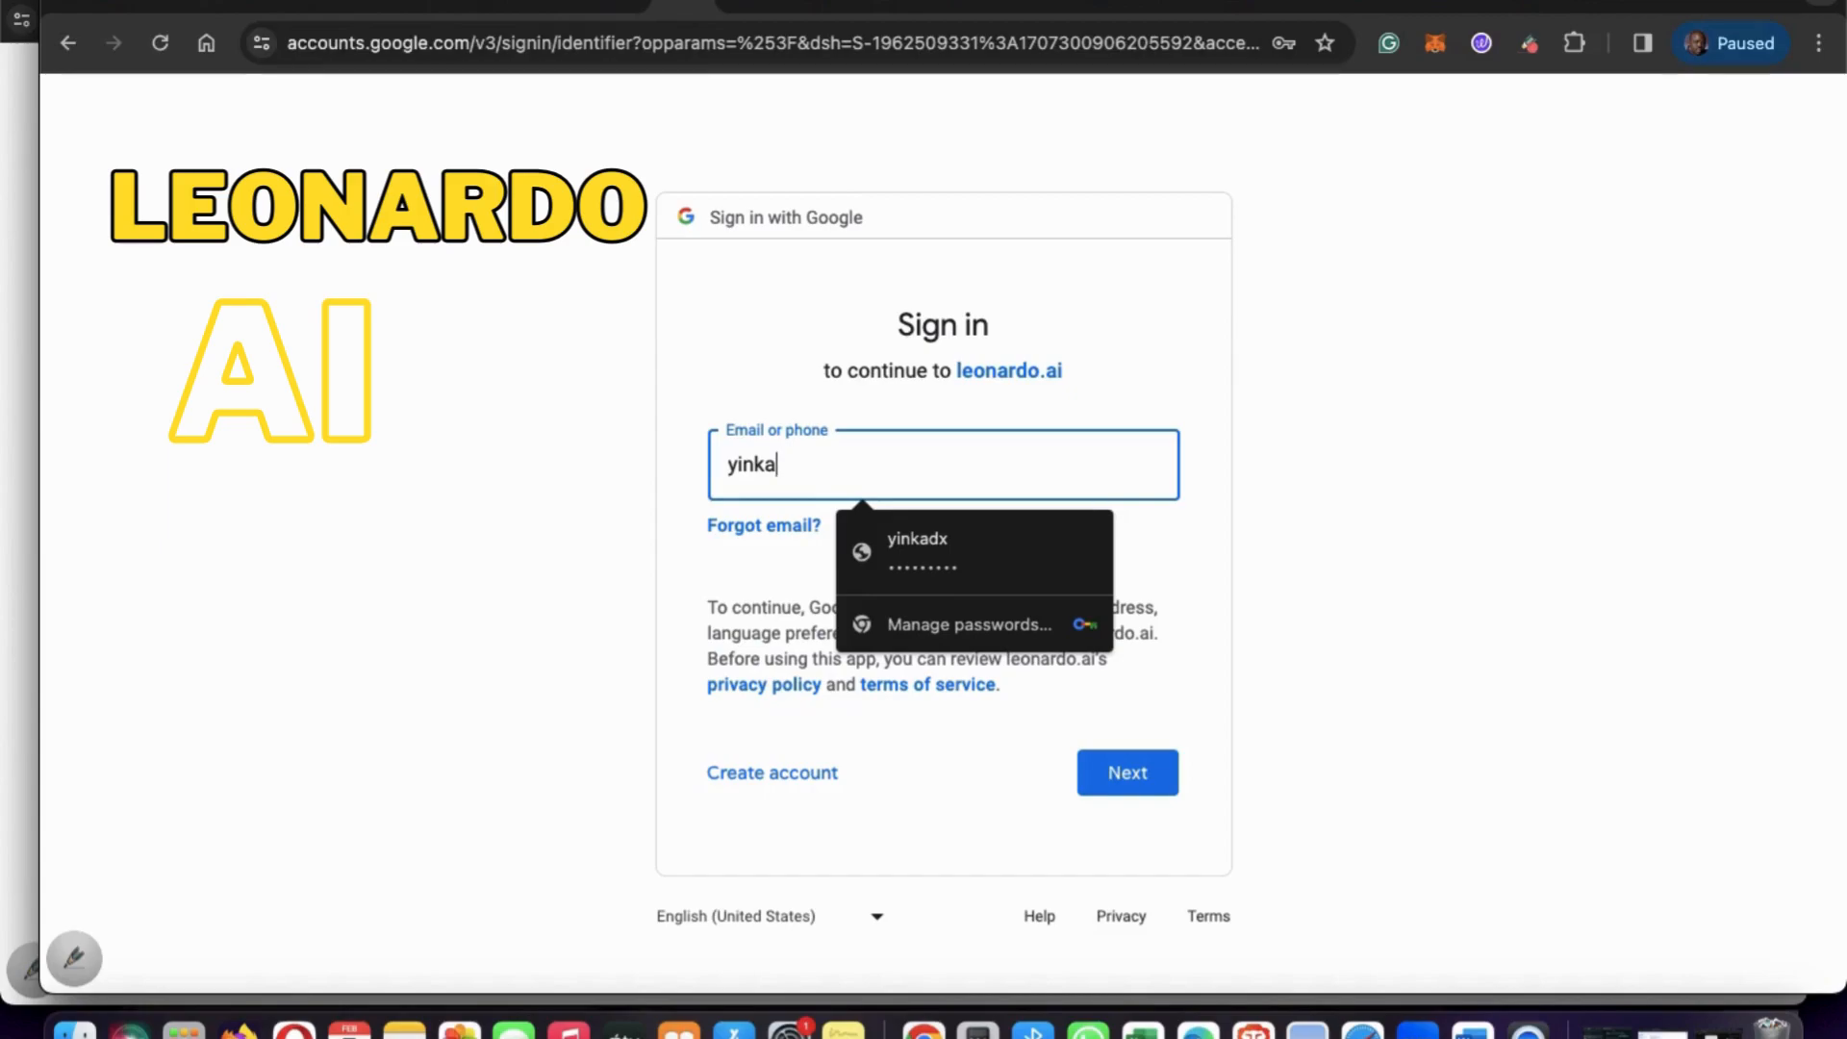
key(Escape)
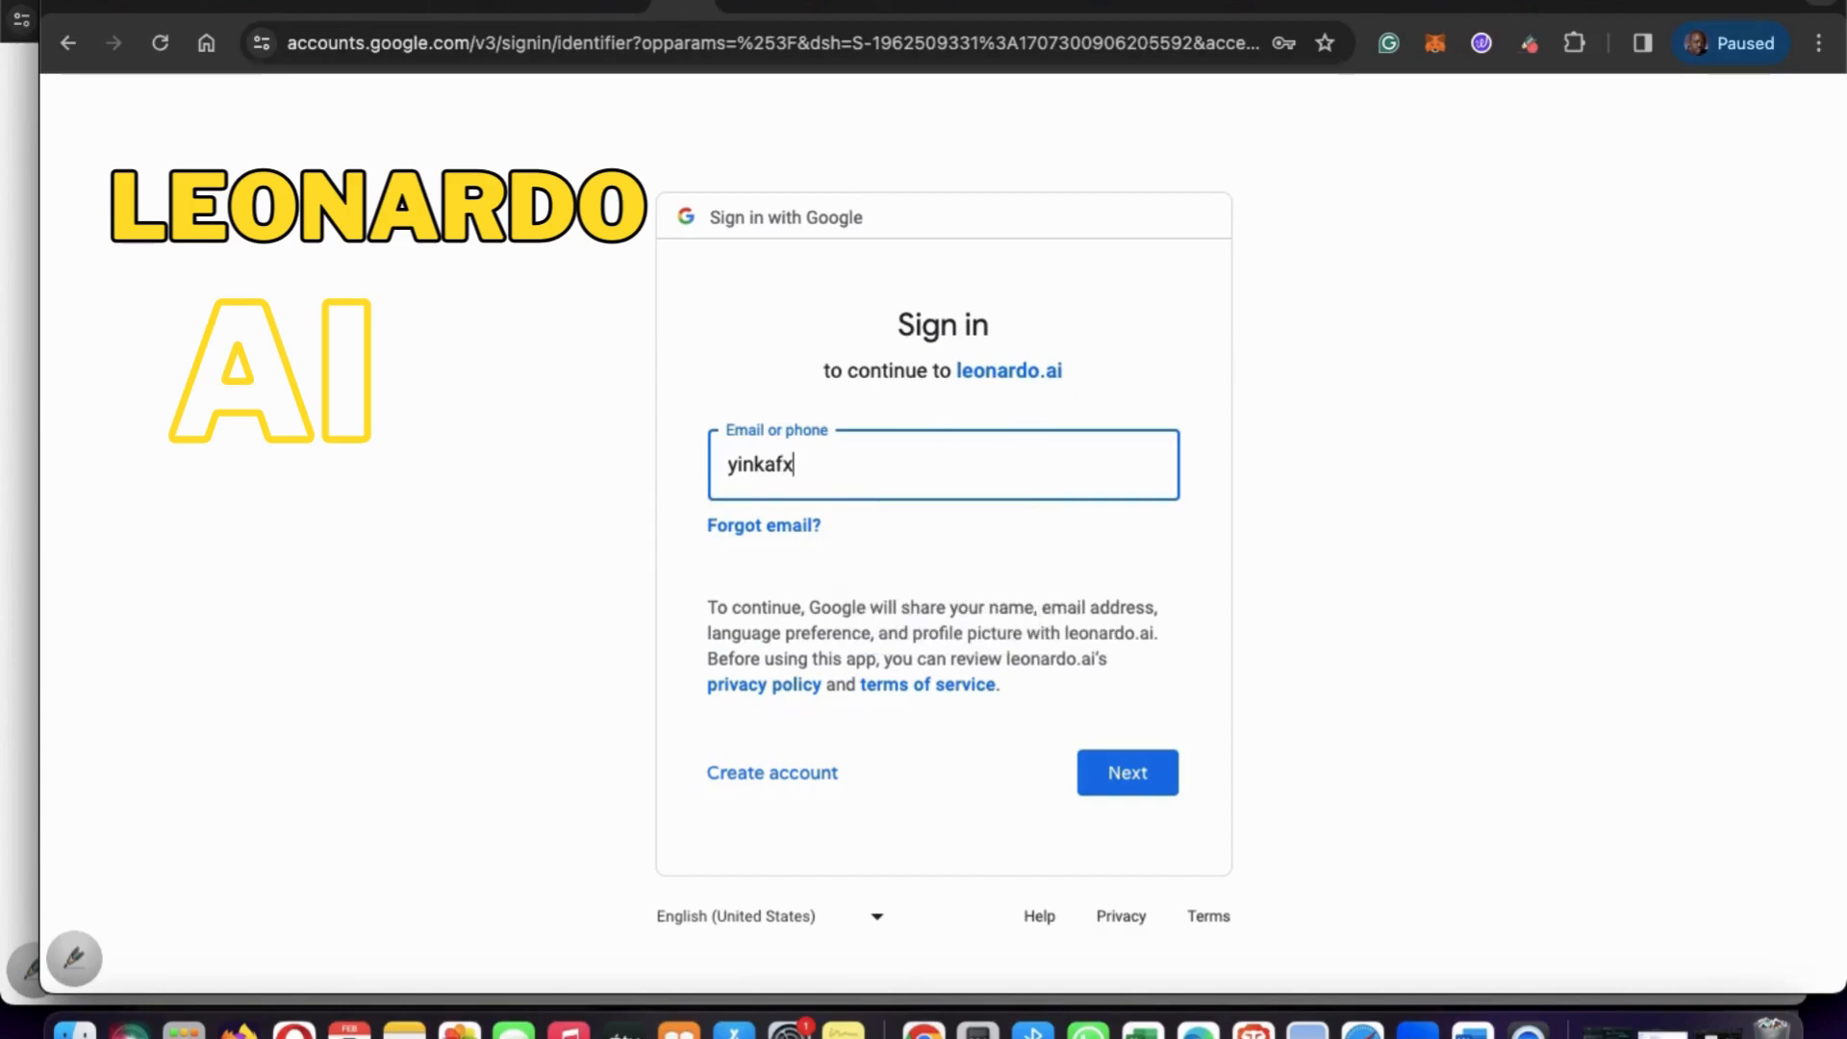
key(Return)
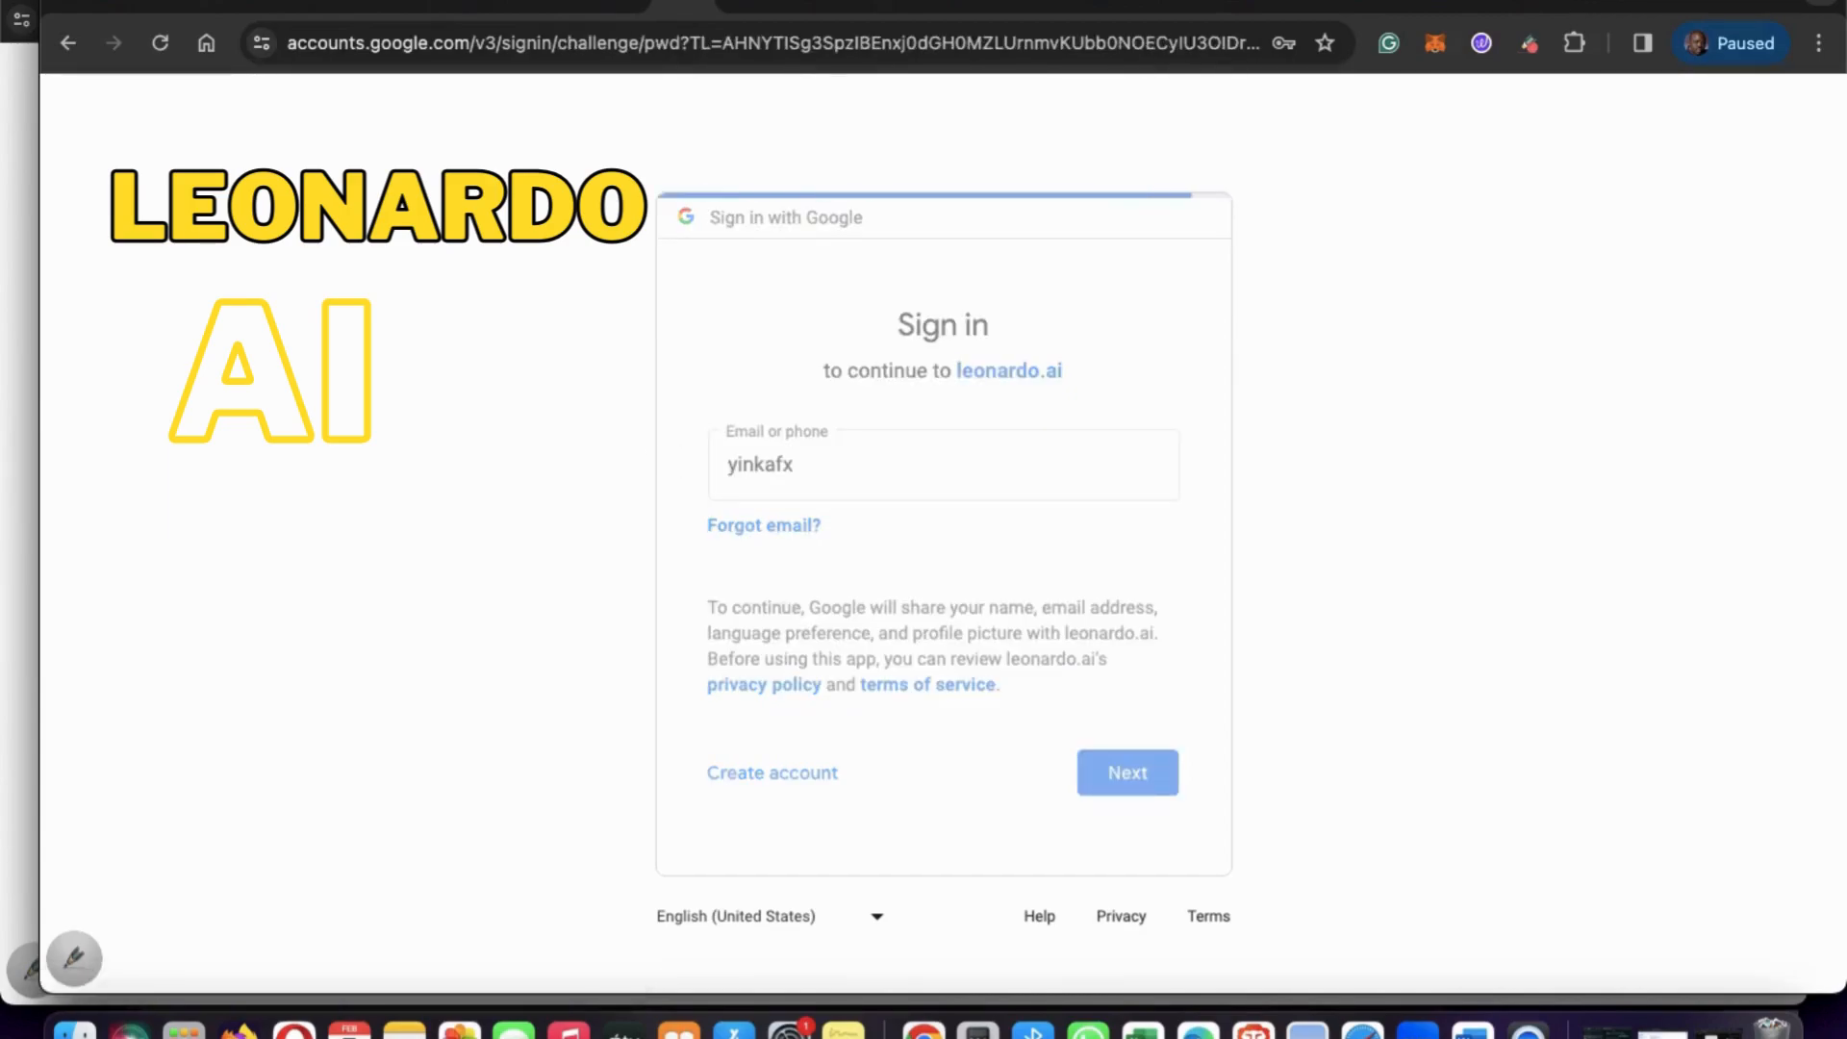
Enter the Google account password and submit it to sign in to Leonardo AI.
text(***)
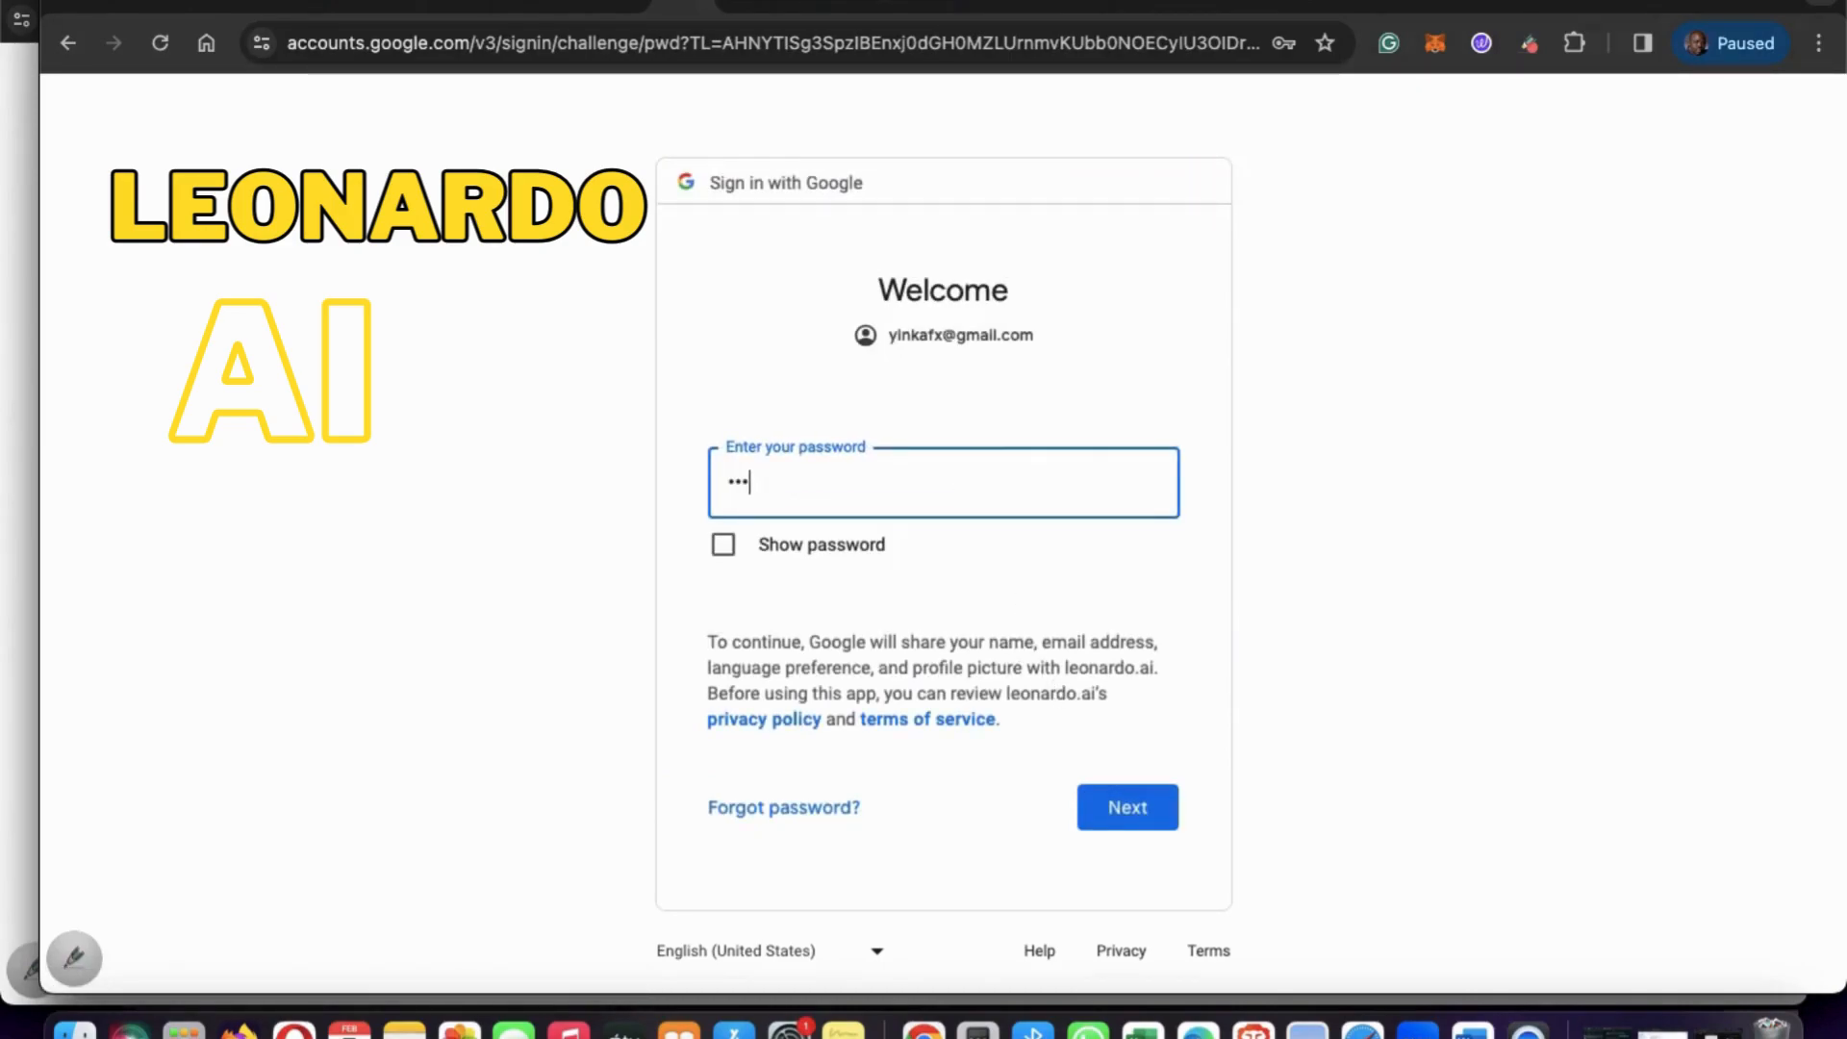
text(******)
click(1159, 814)
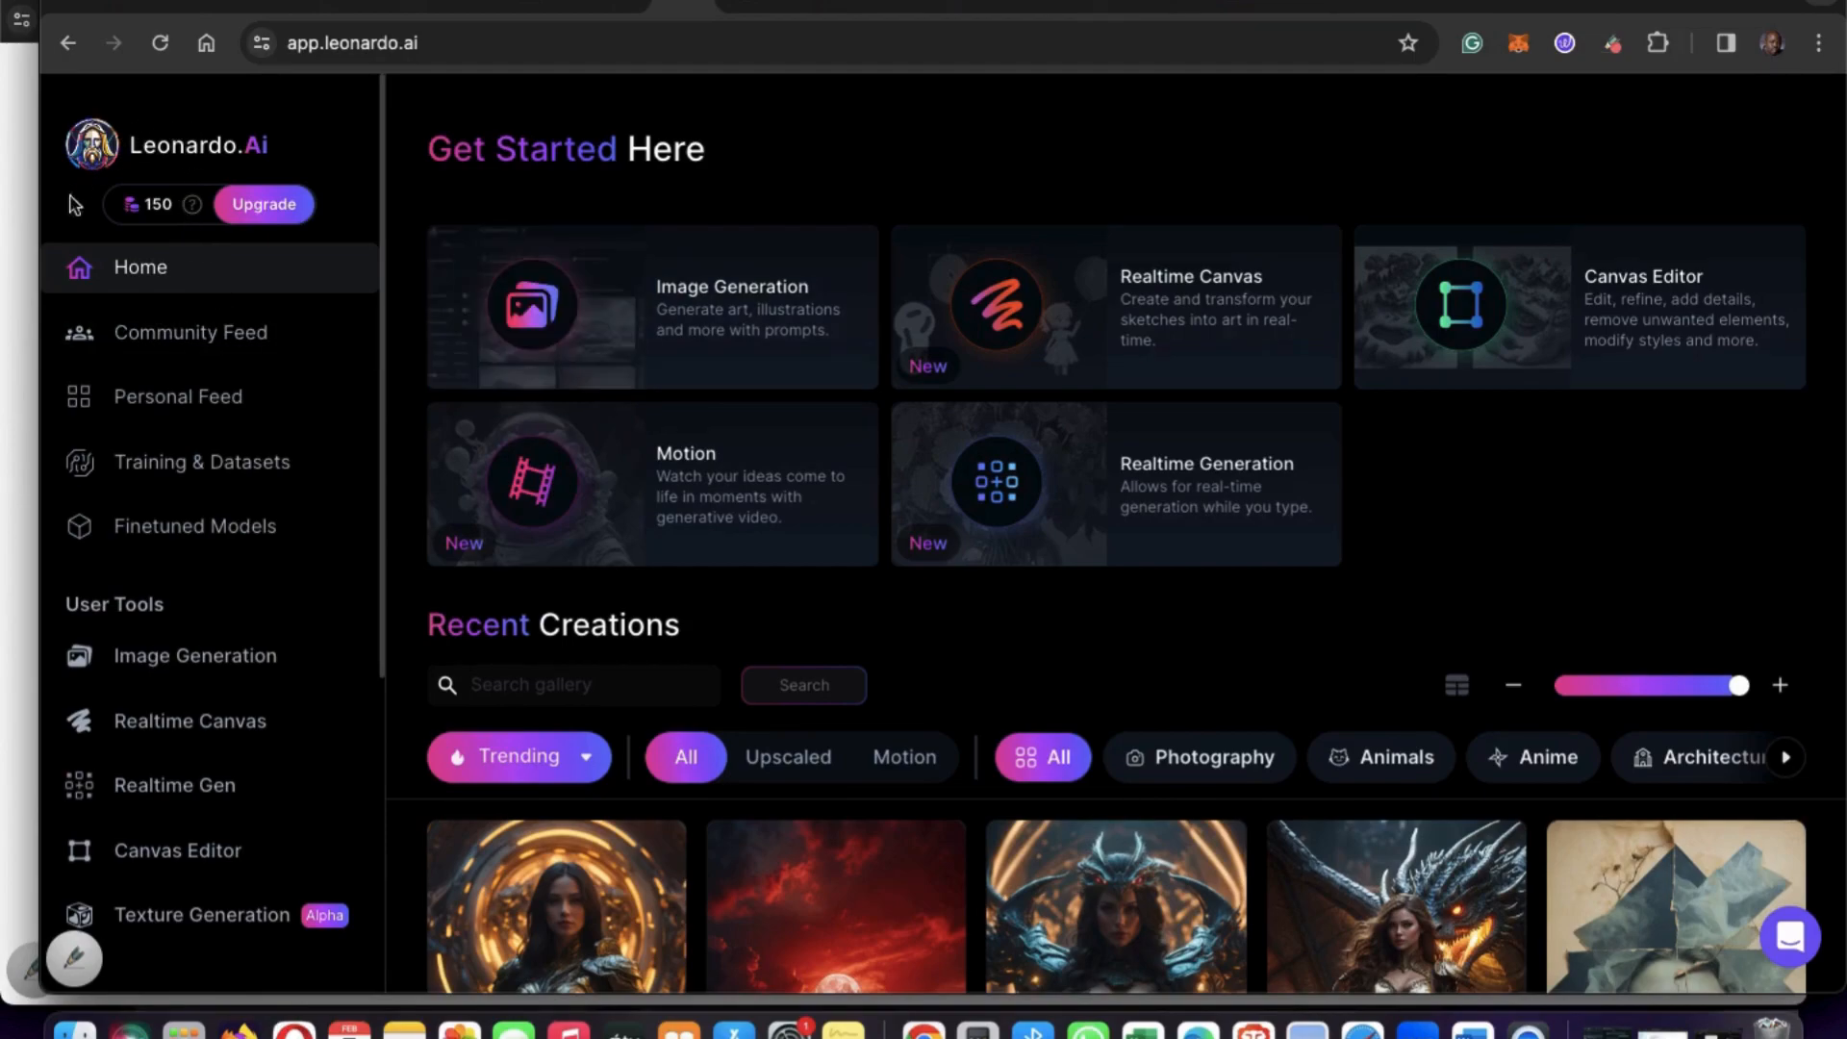
Open Image Generation and enter the prompt "a study room with desk and few books".
click(244, 669)
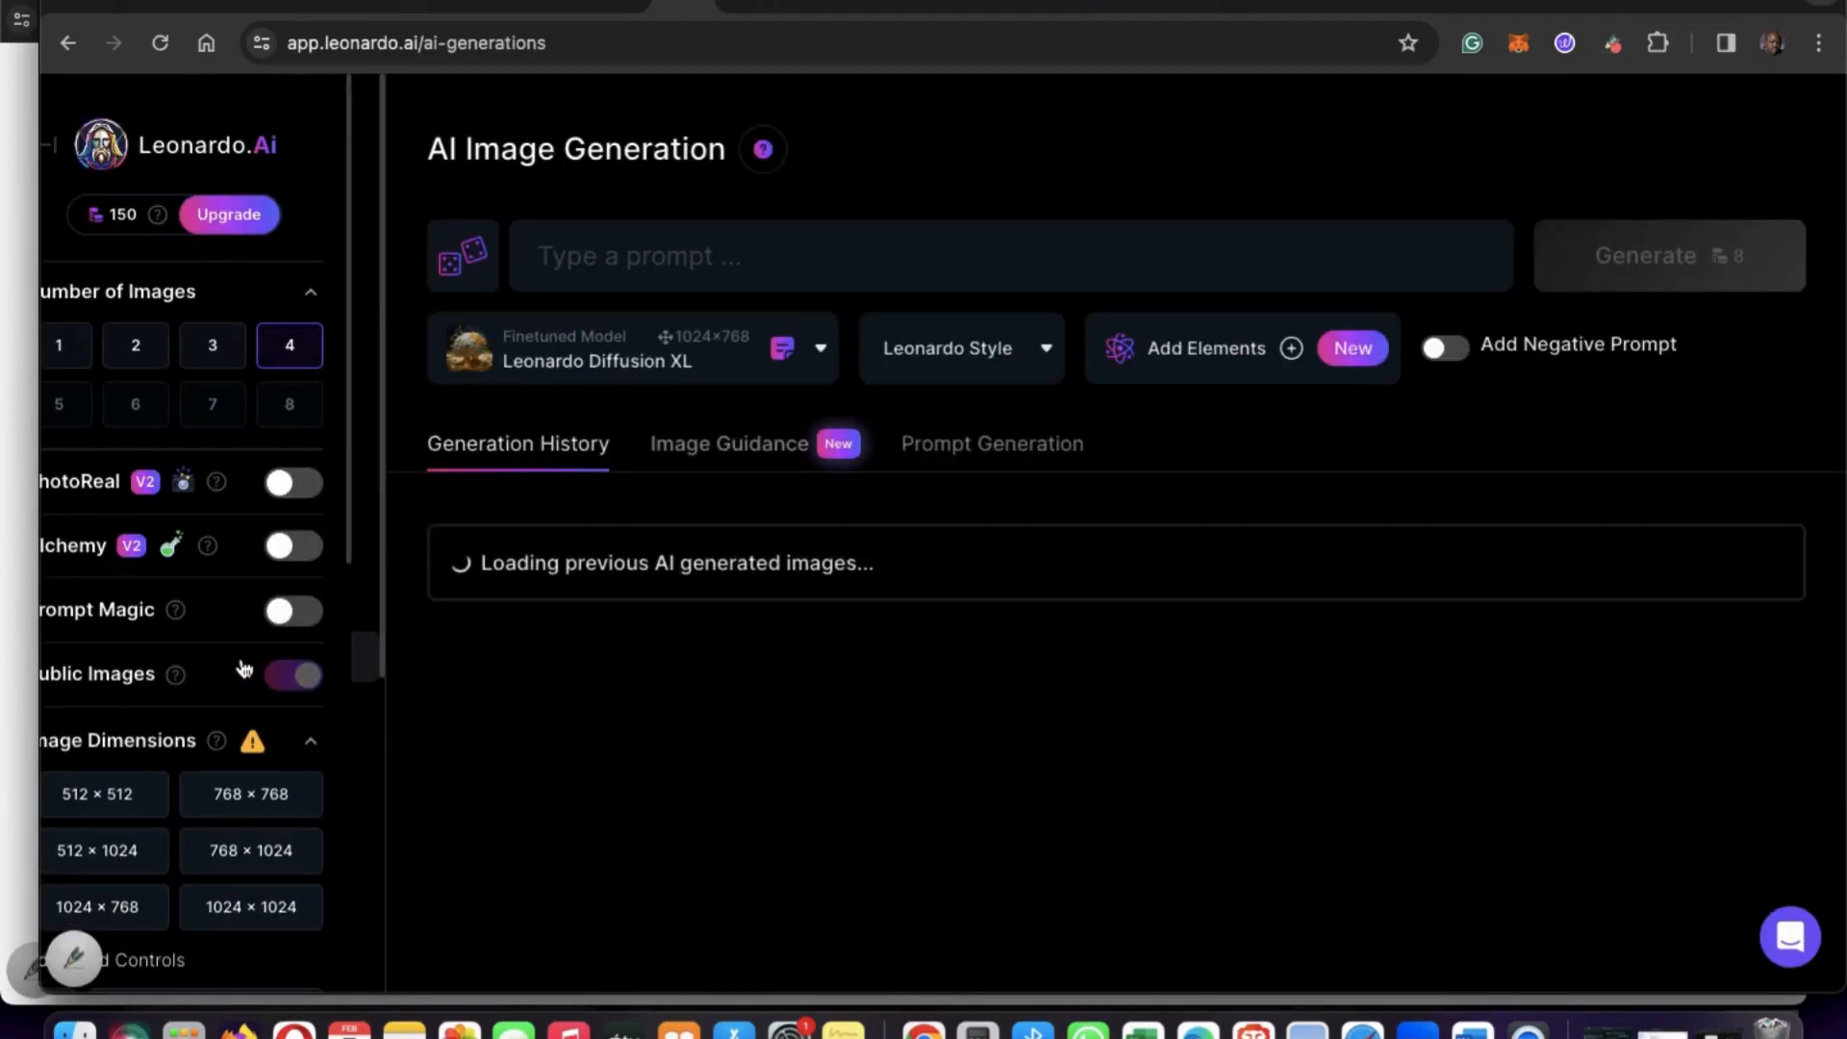
click(750, 266)
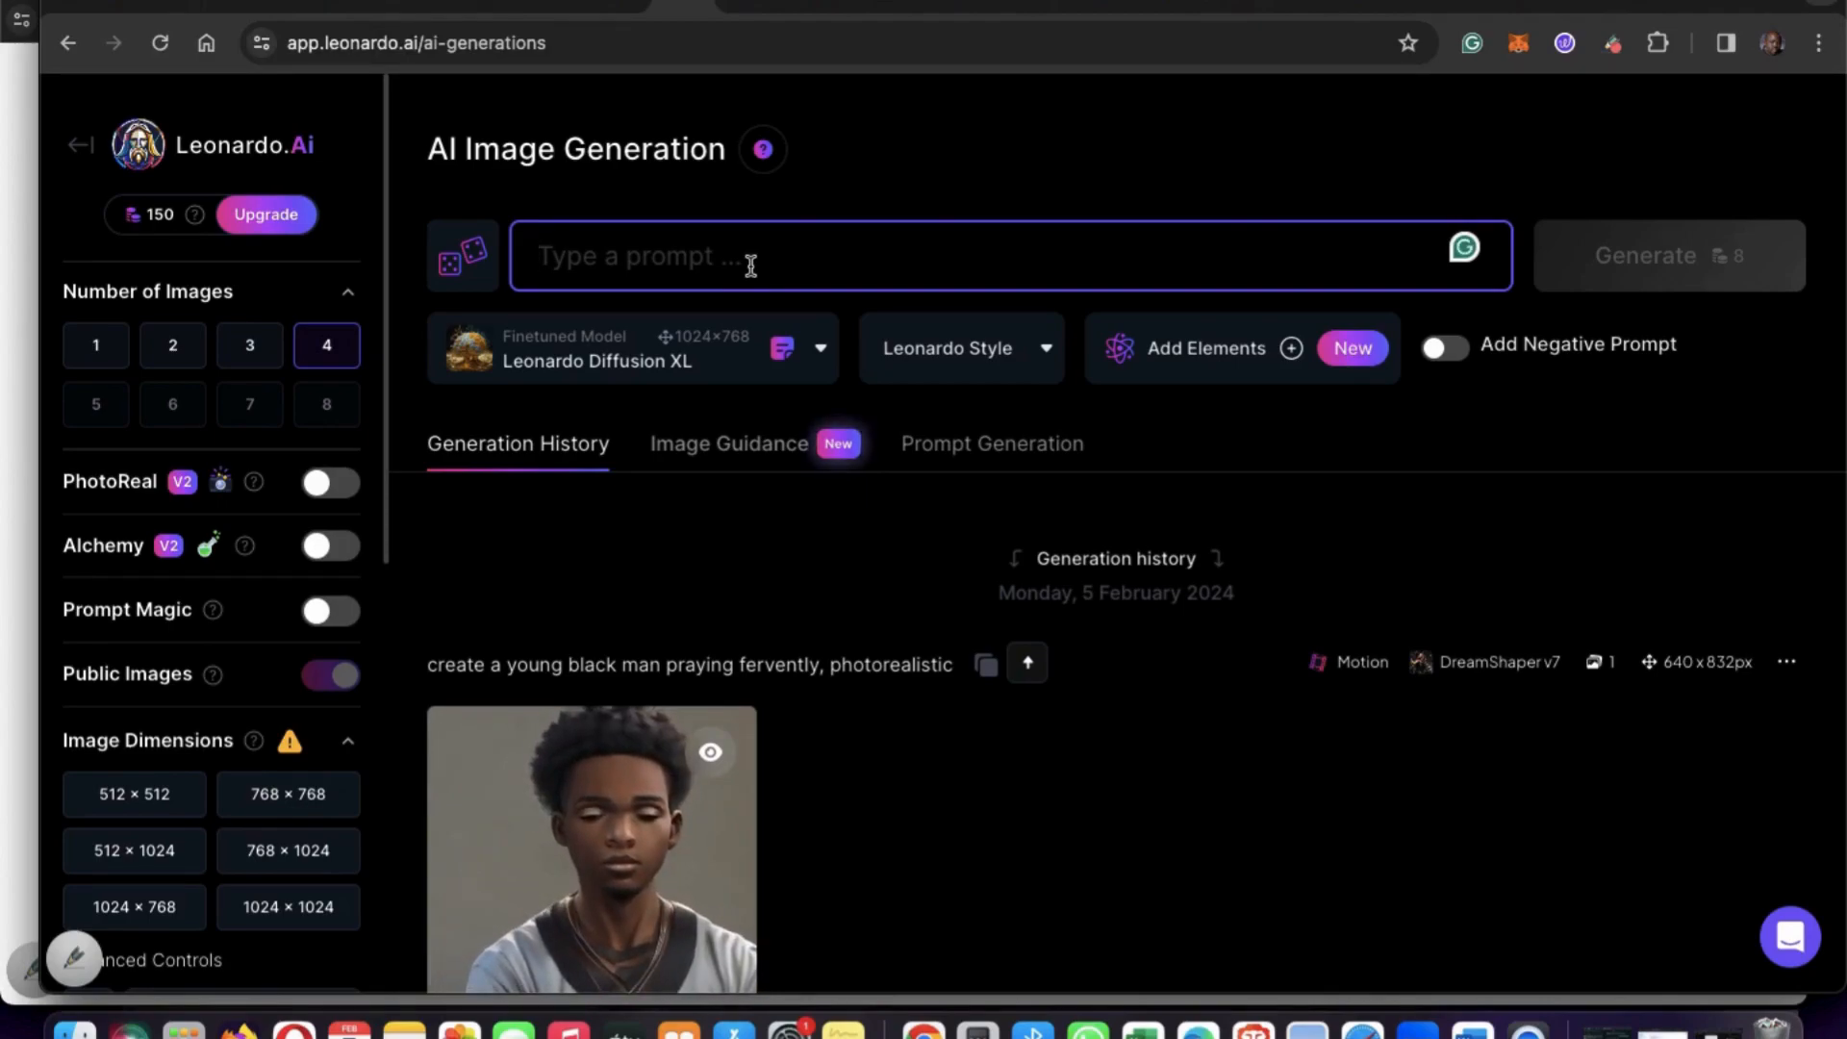
text(a)
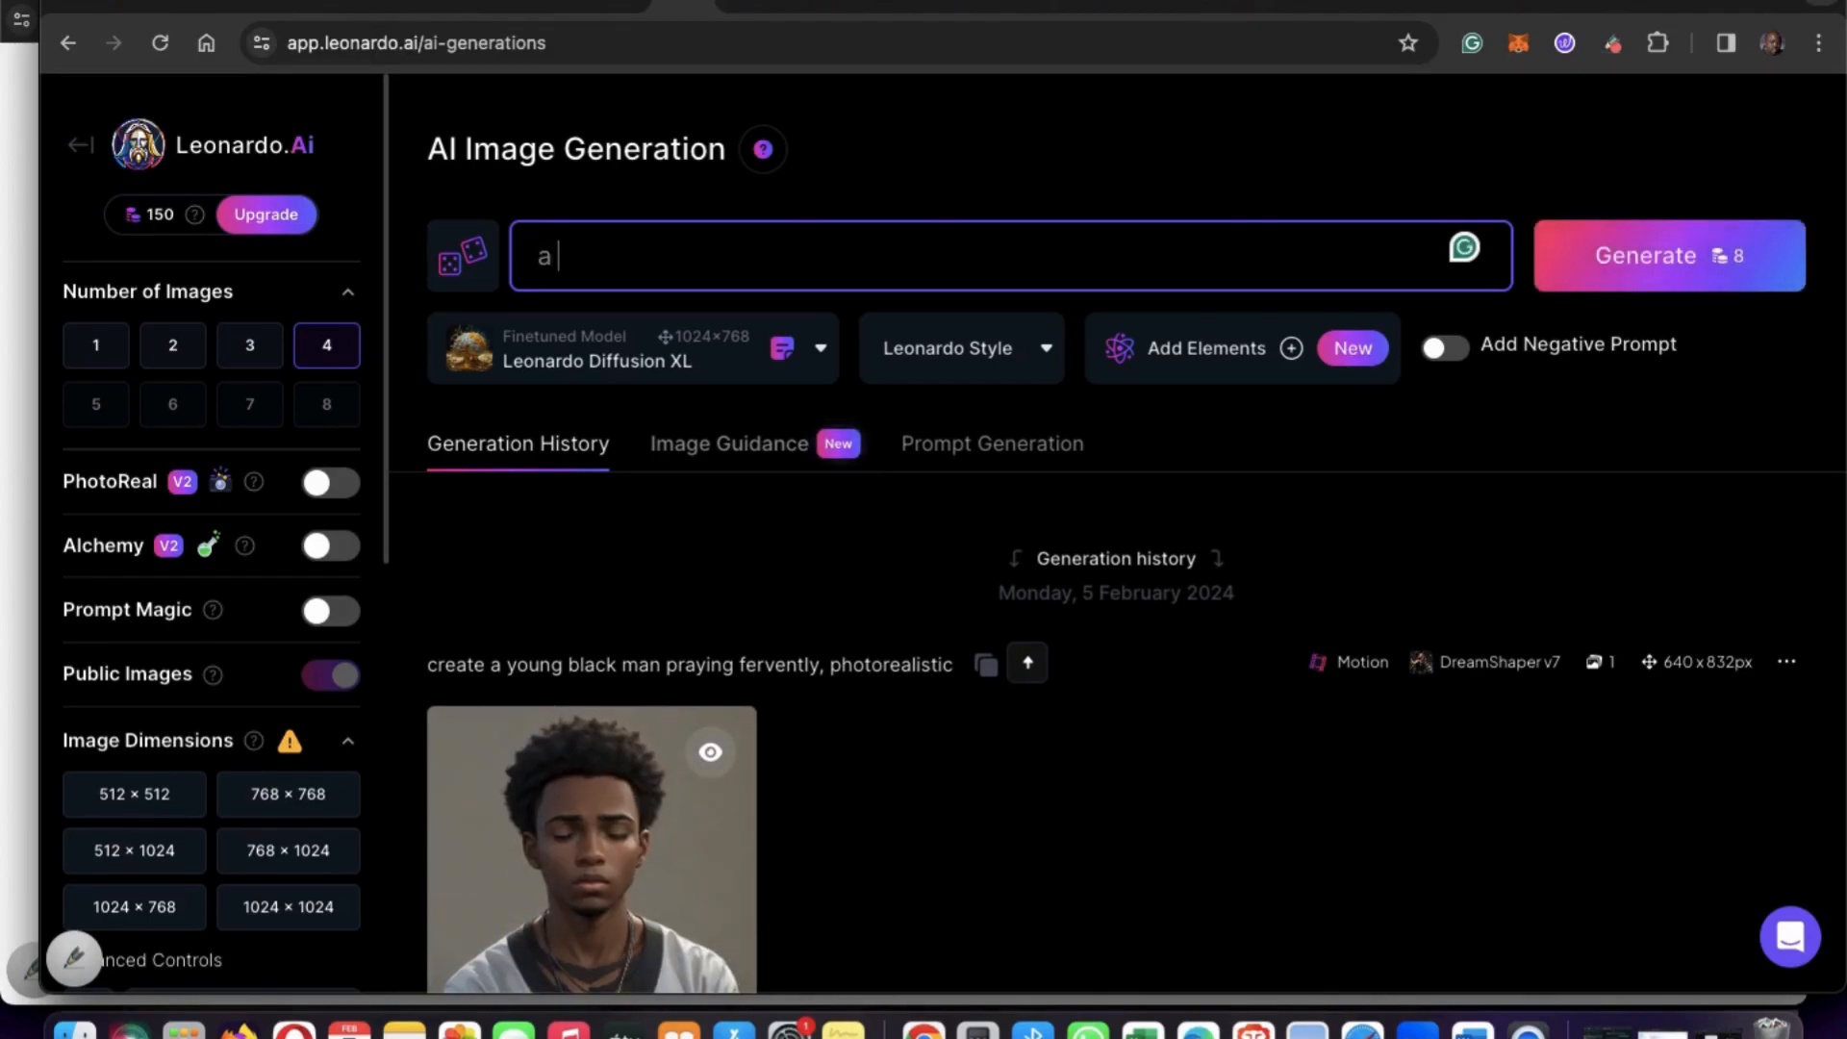
text( stu)
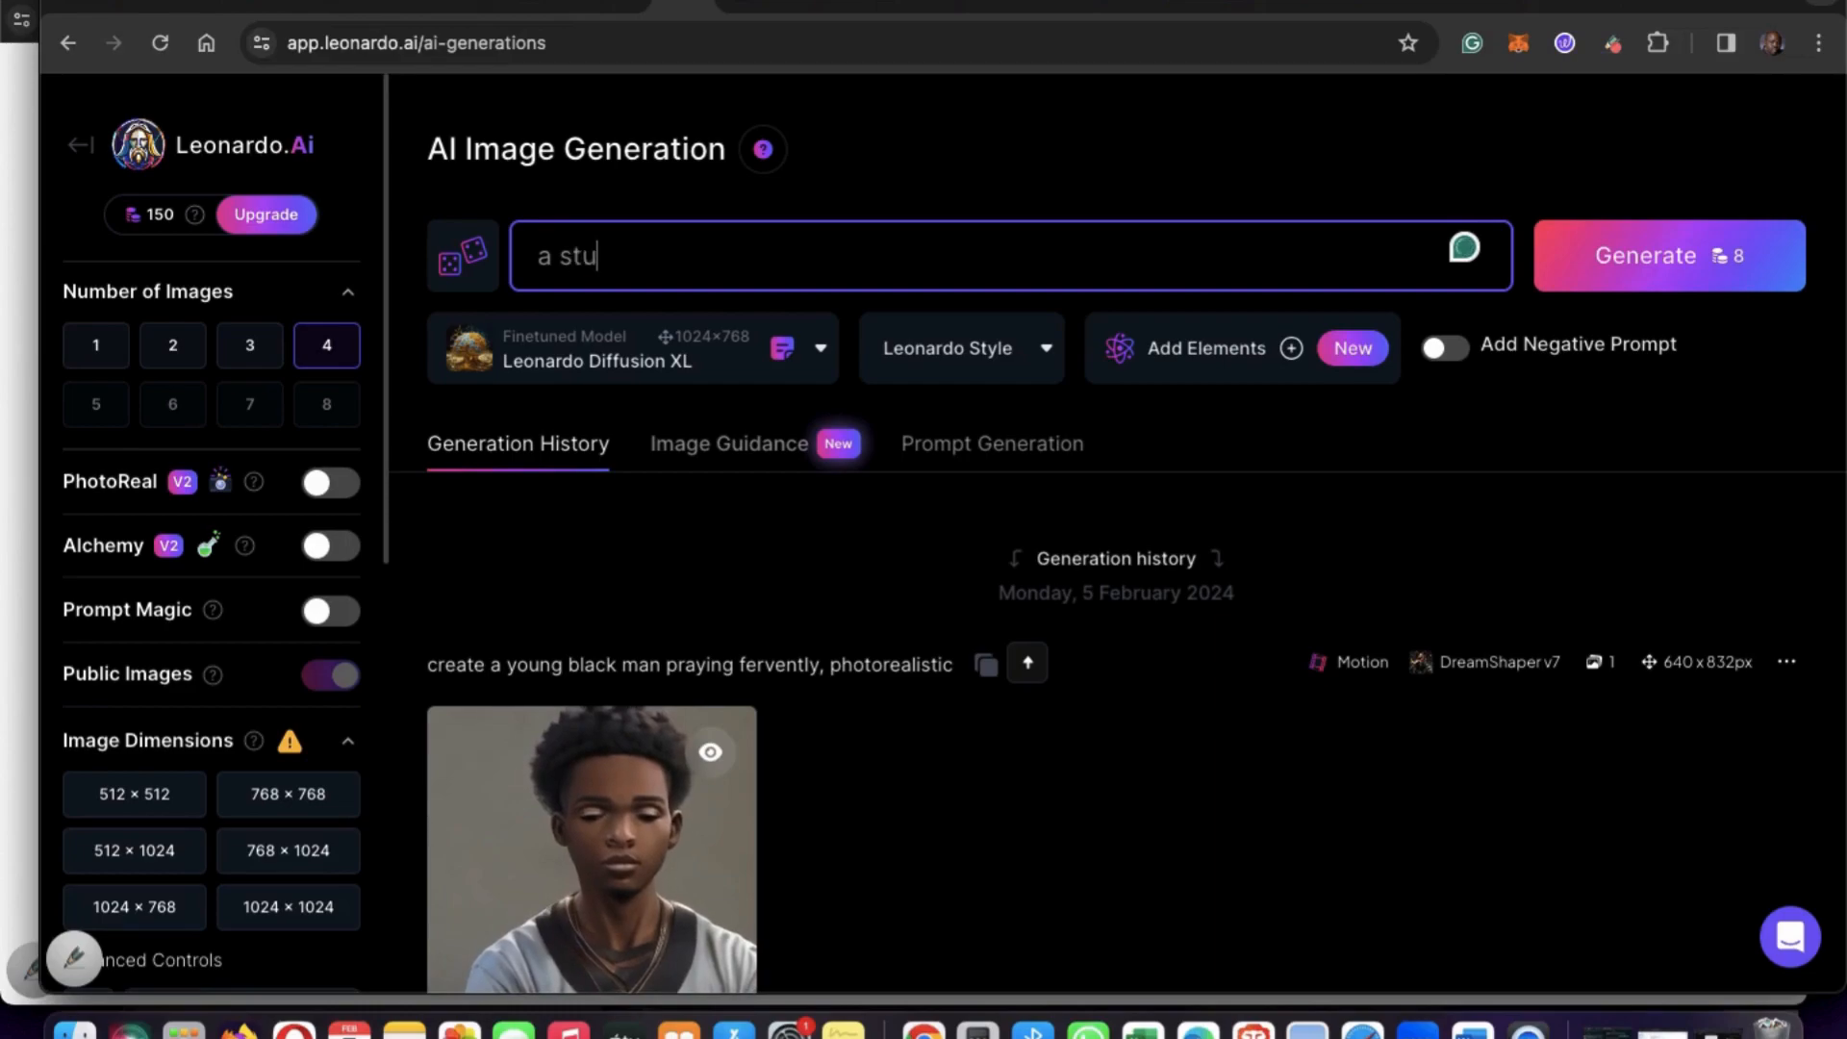
text(dy room with desk )
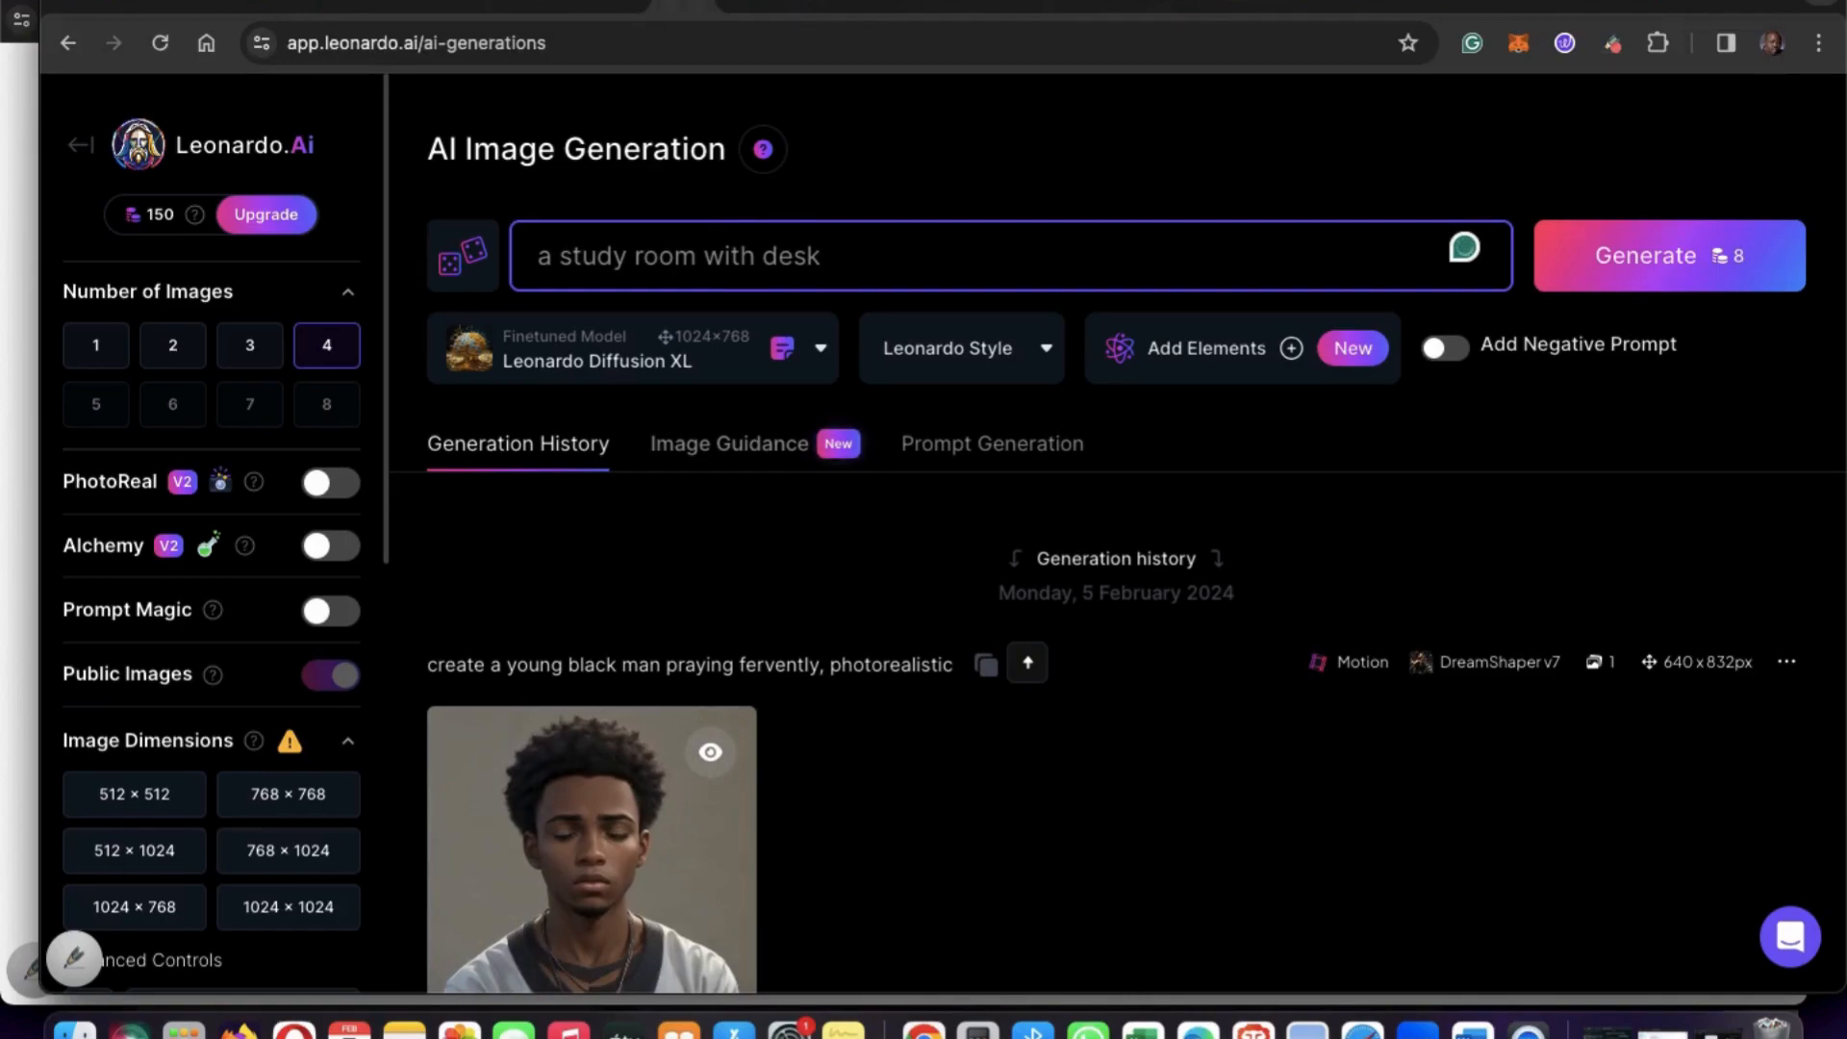
text(an)
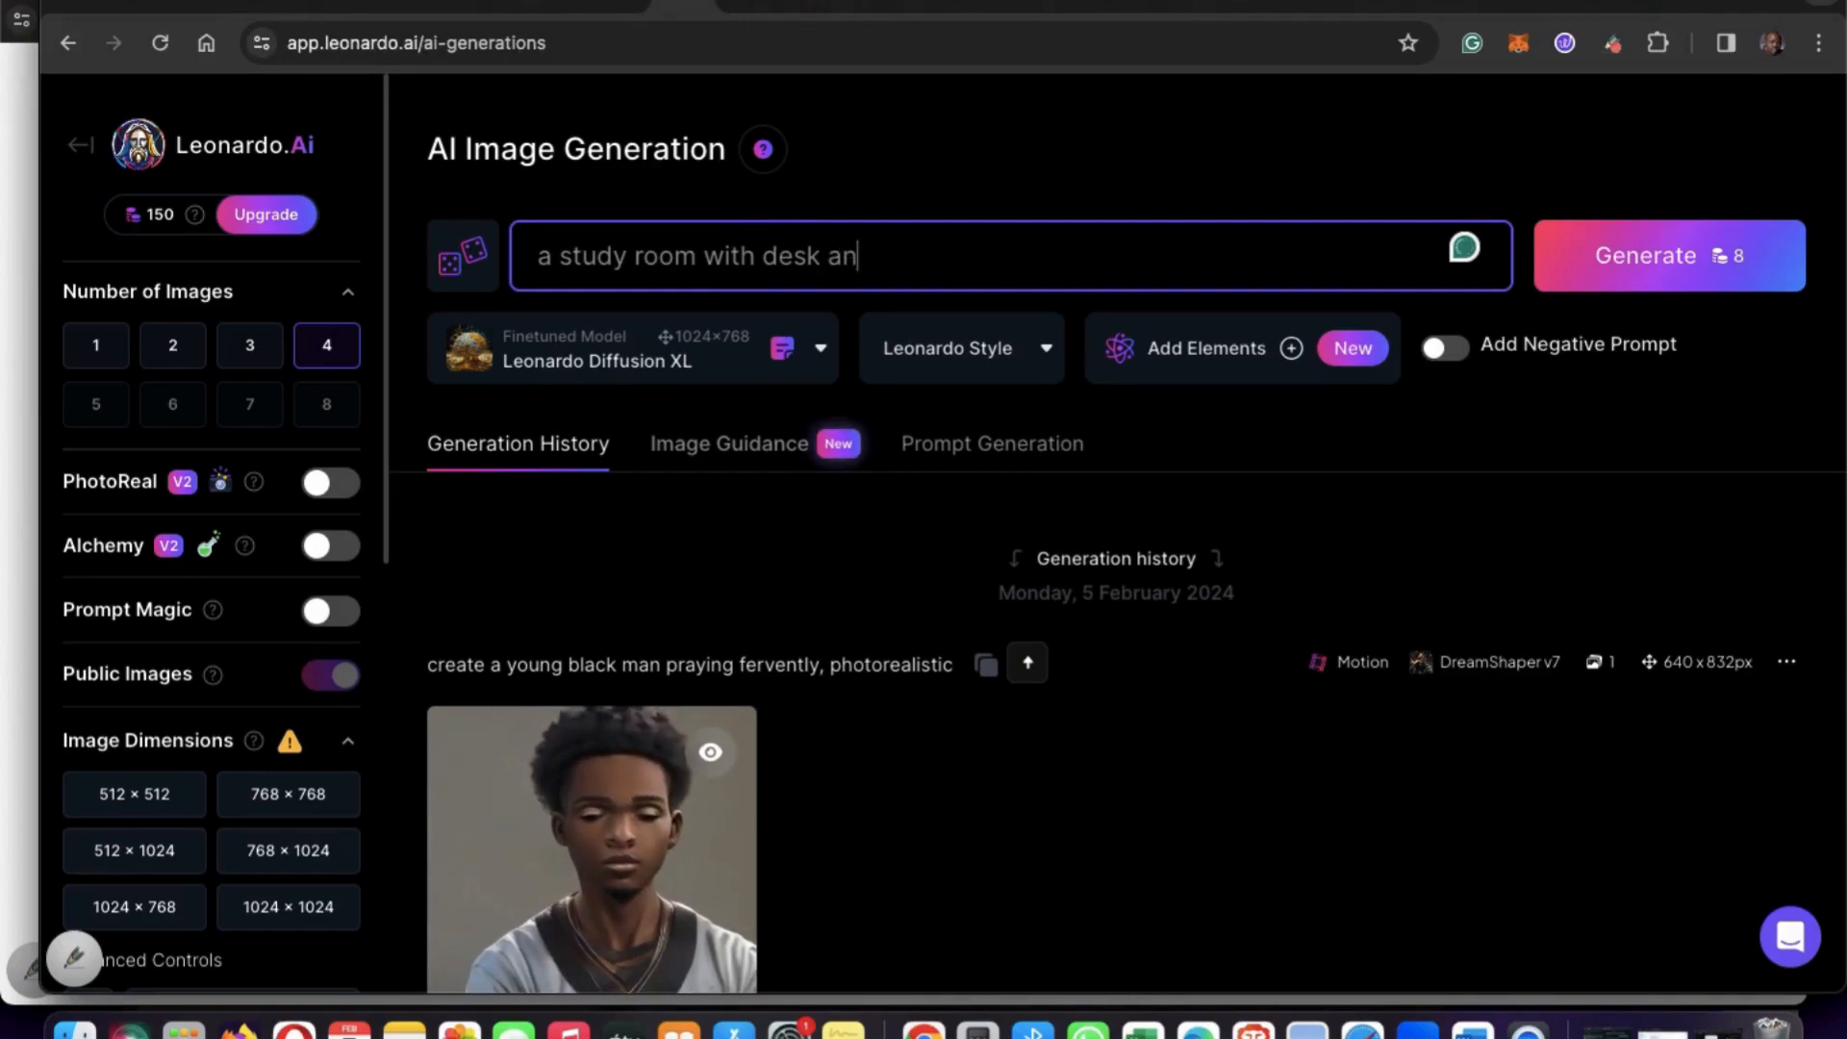
text(d few books)
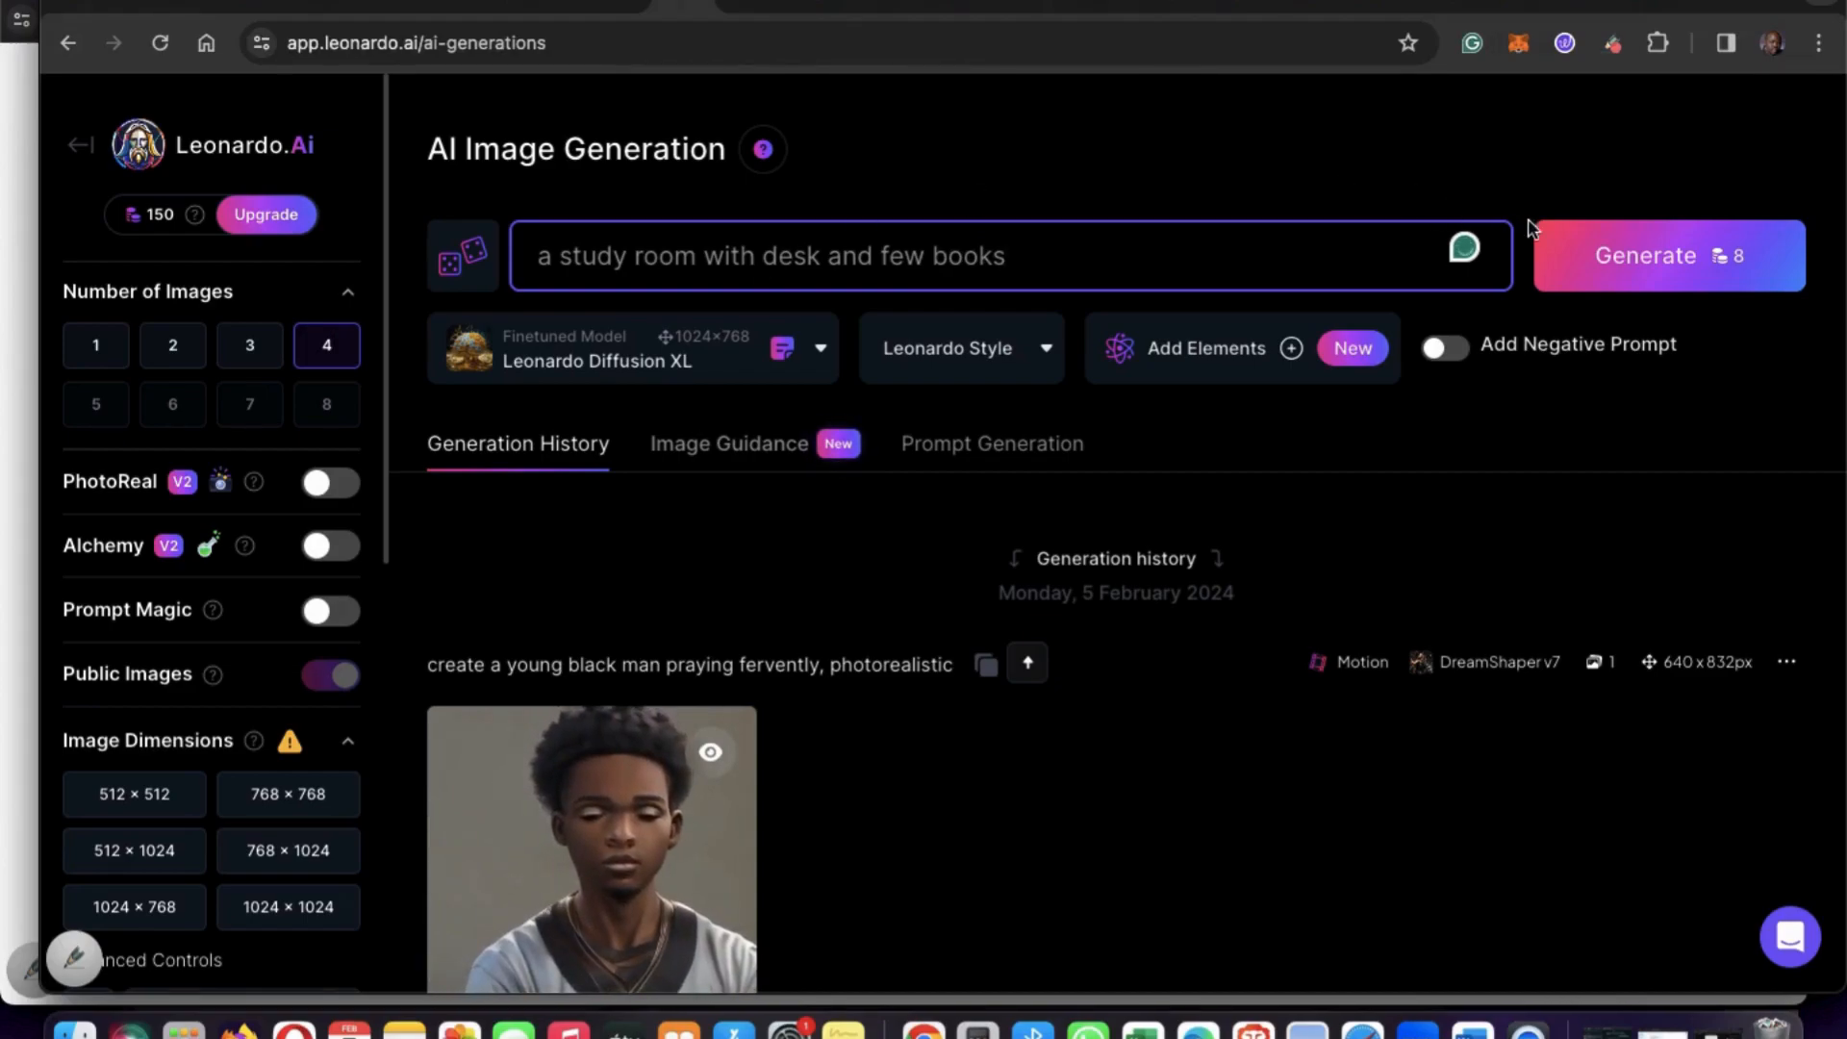
Set the number of images to 2 and generate the study room pictures.
click(174, 348)
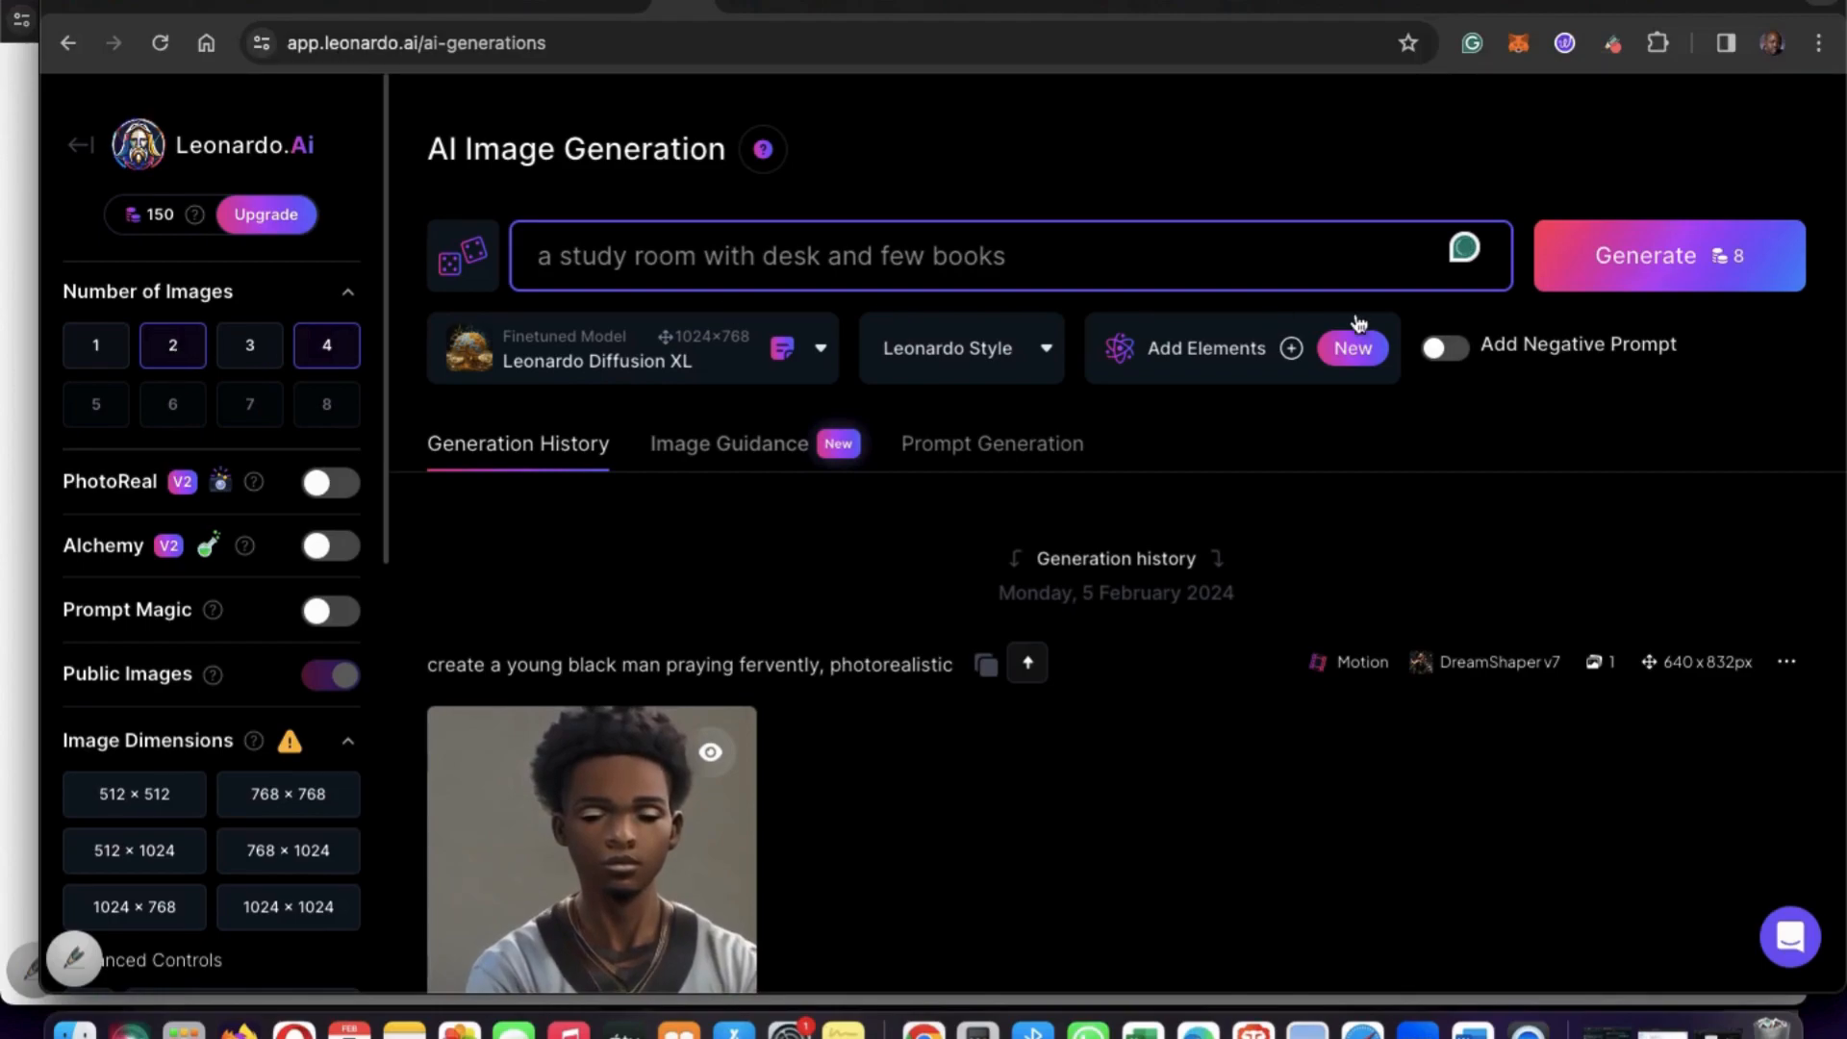
click(1656, 267)
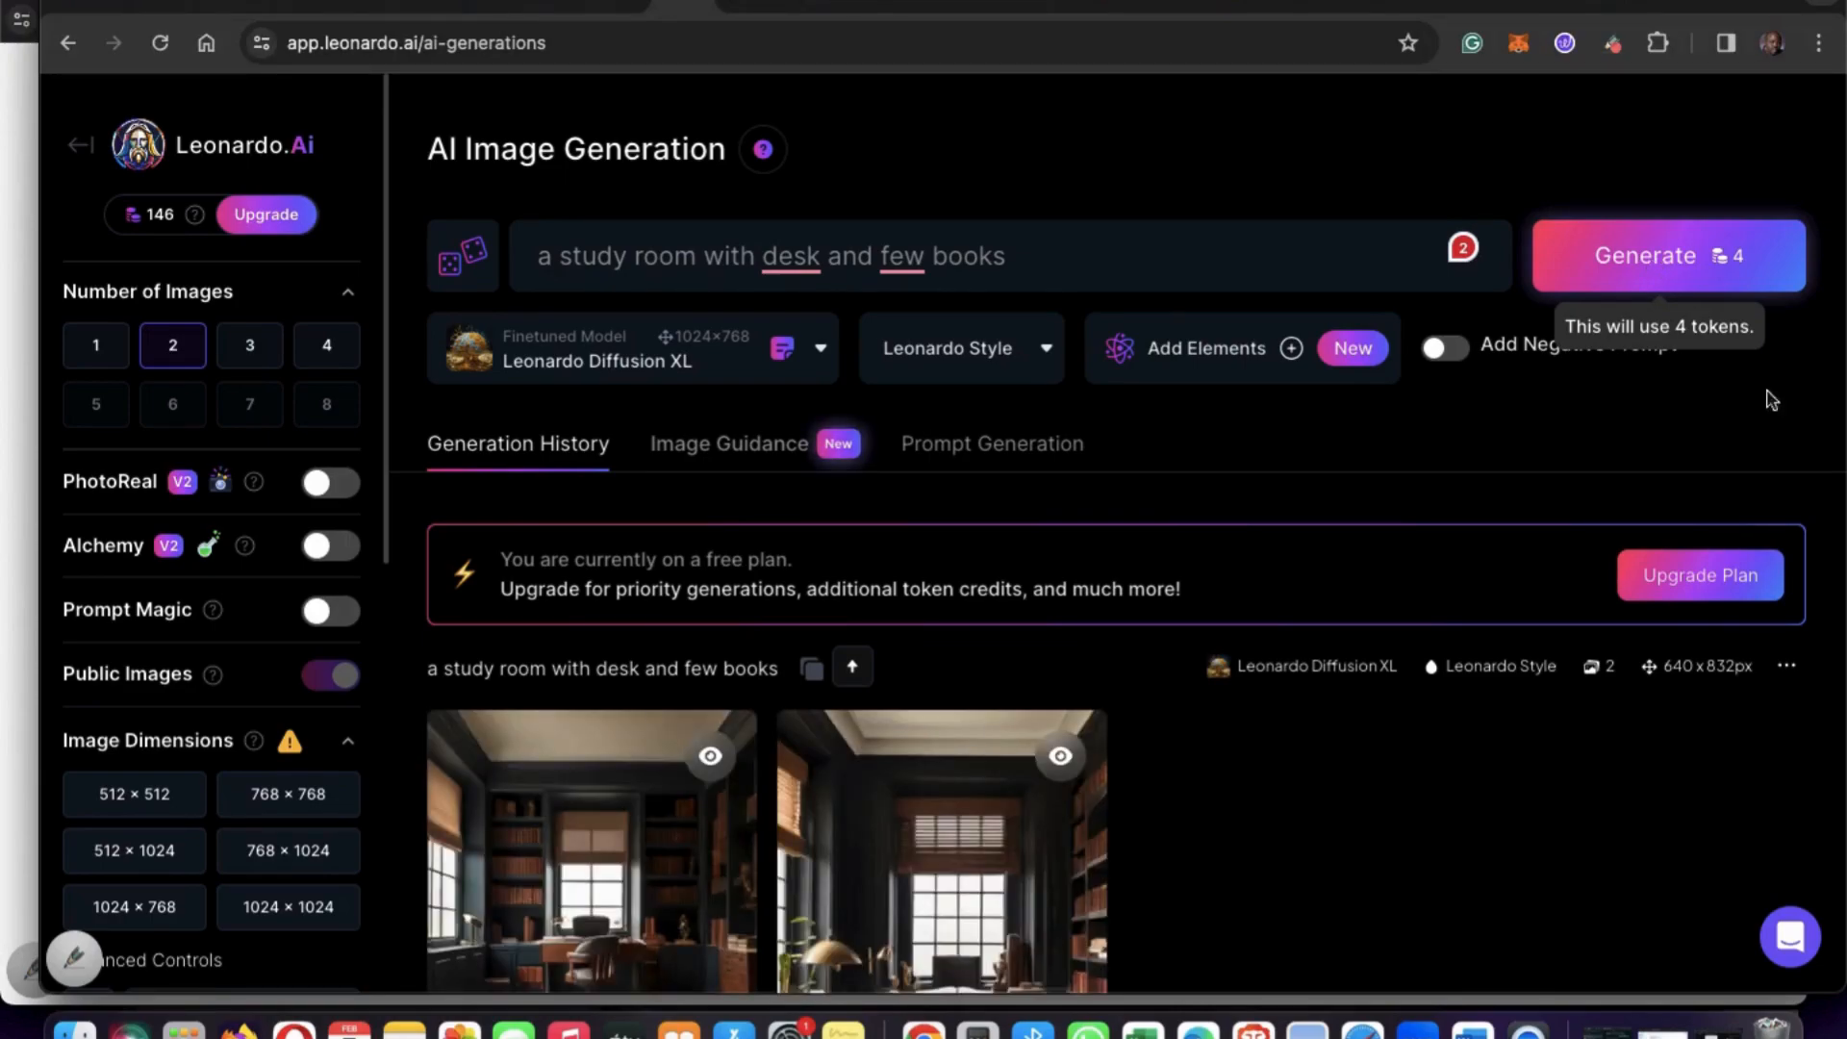
Set the image dimensions to 1024 × 768 and generate the study room pictures again.
scroll(1335, 960, down, 2)
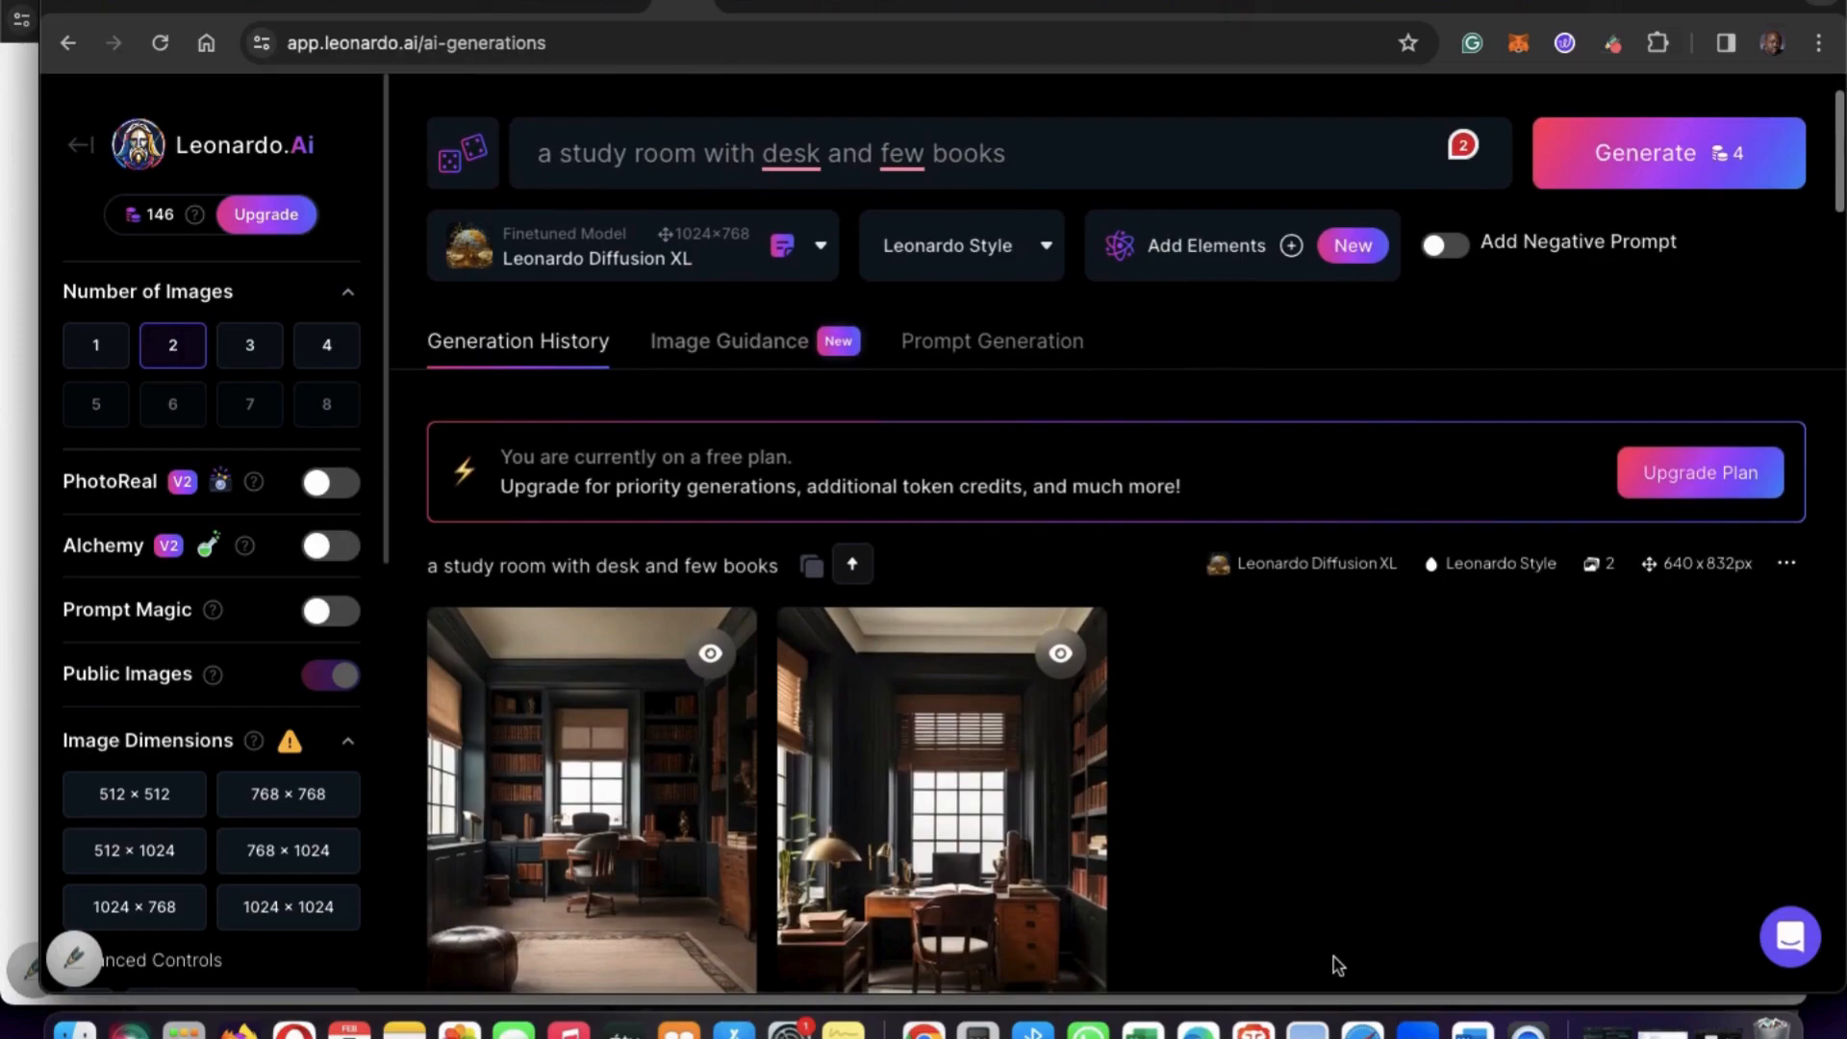
scroll(1337, 964, down, 1)
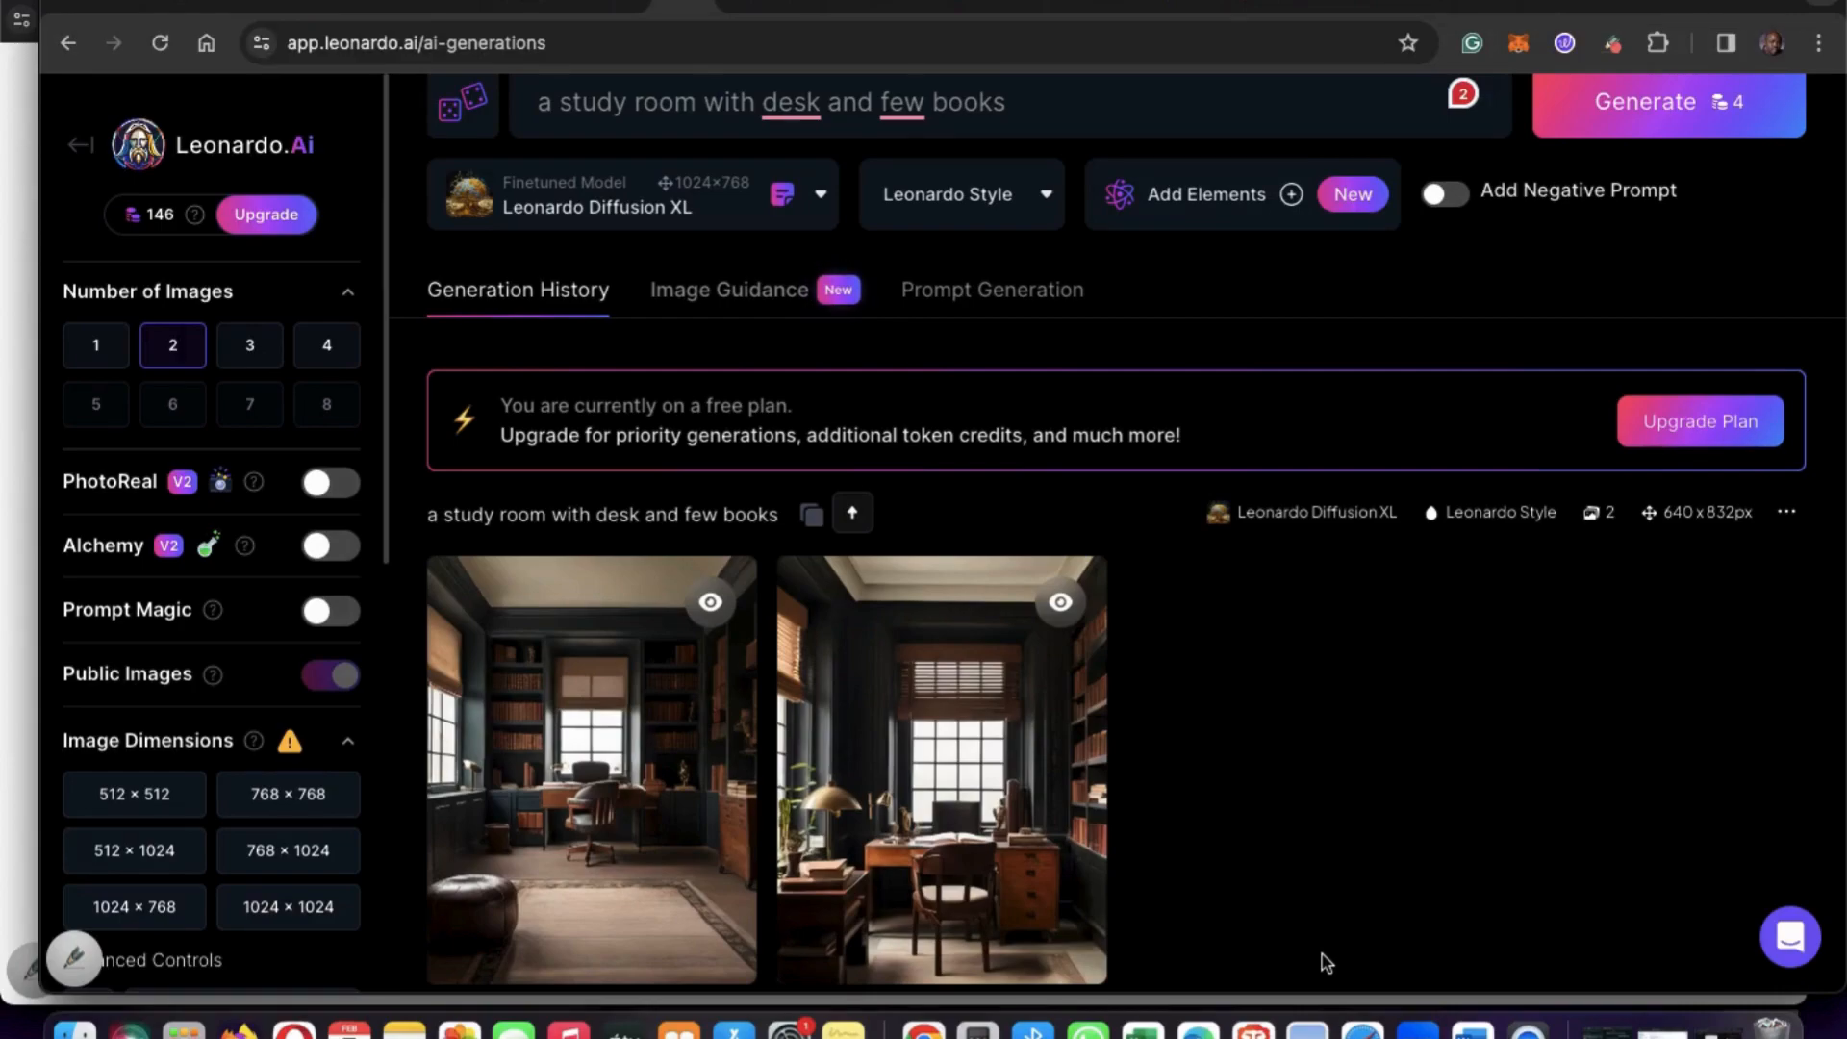
click(137, 910)
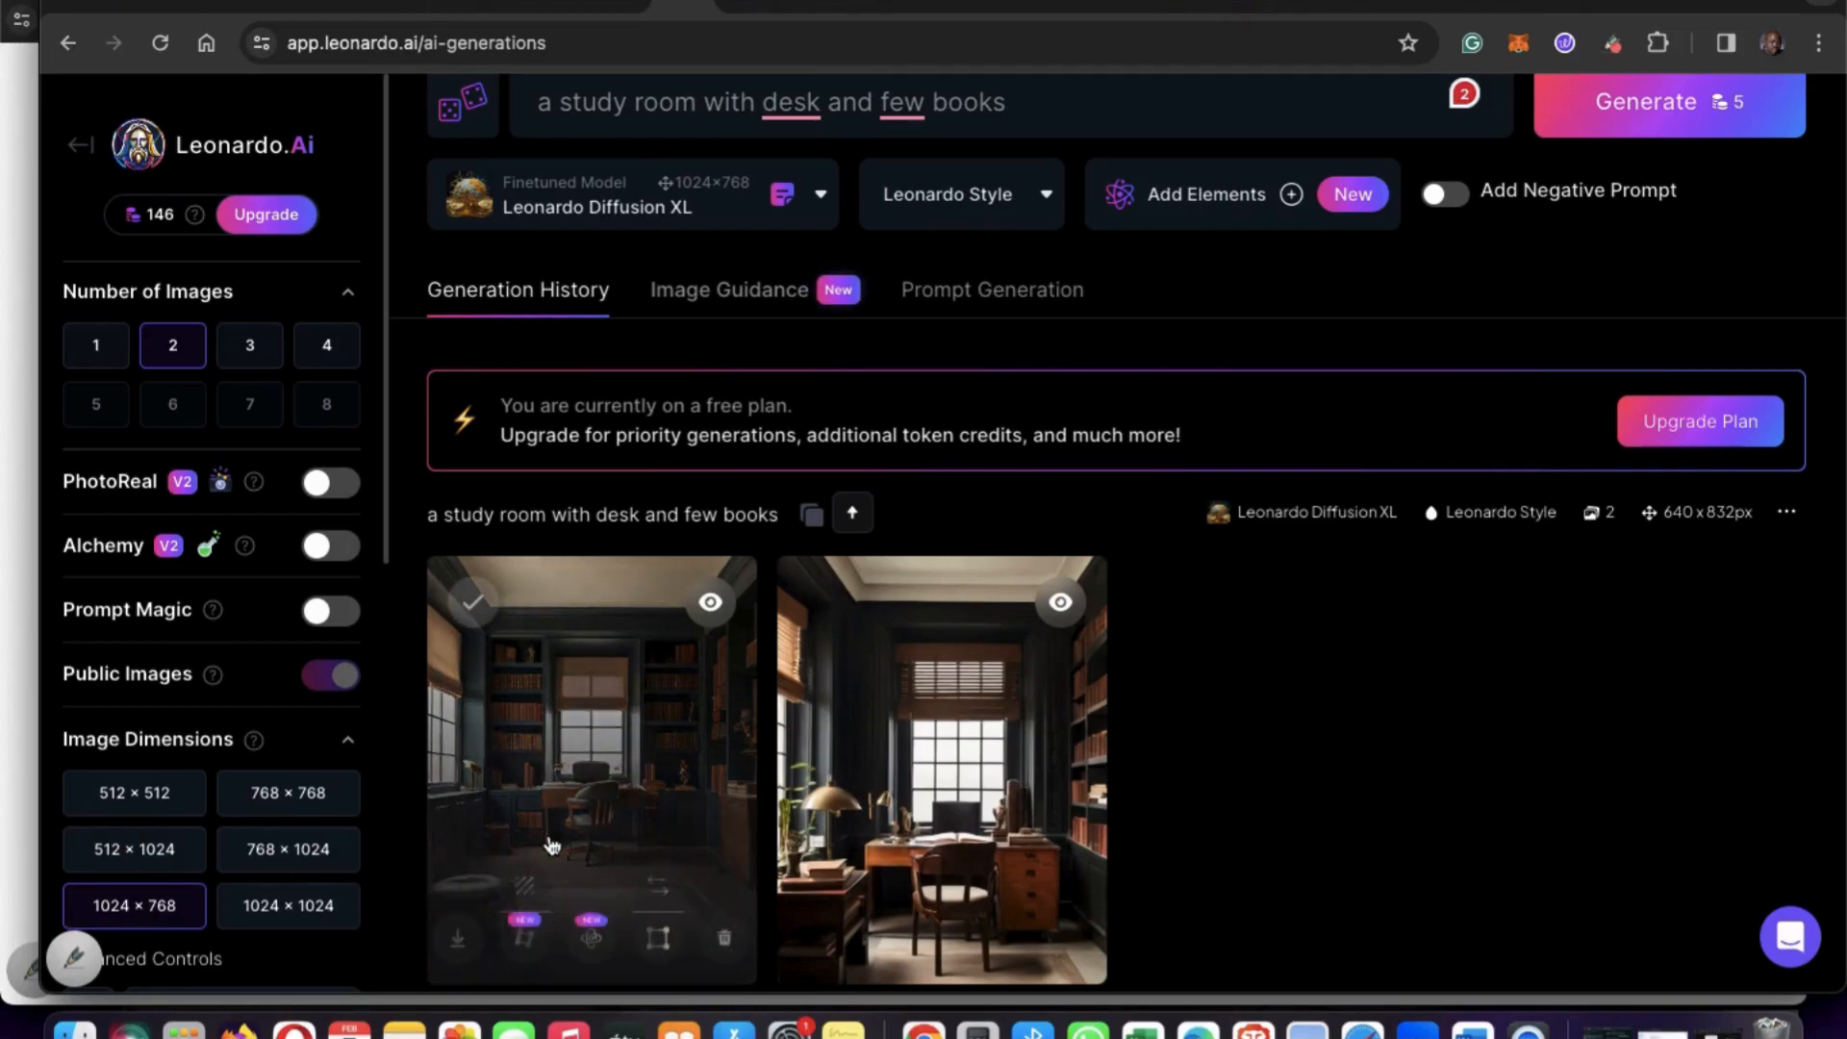
click(1642, 125)
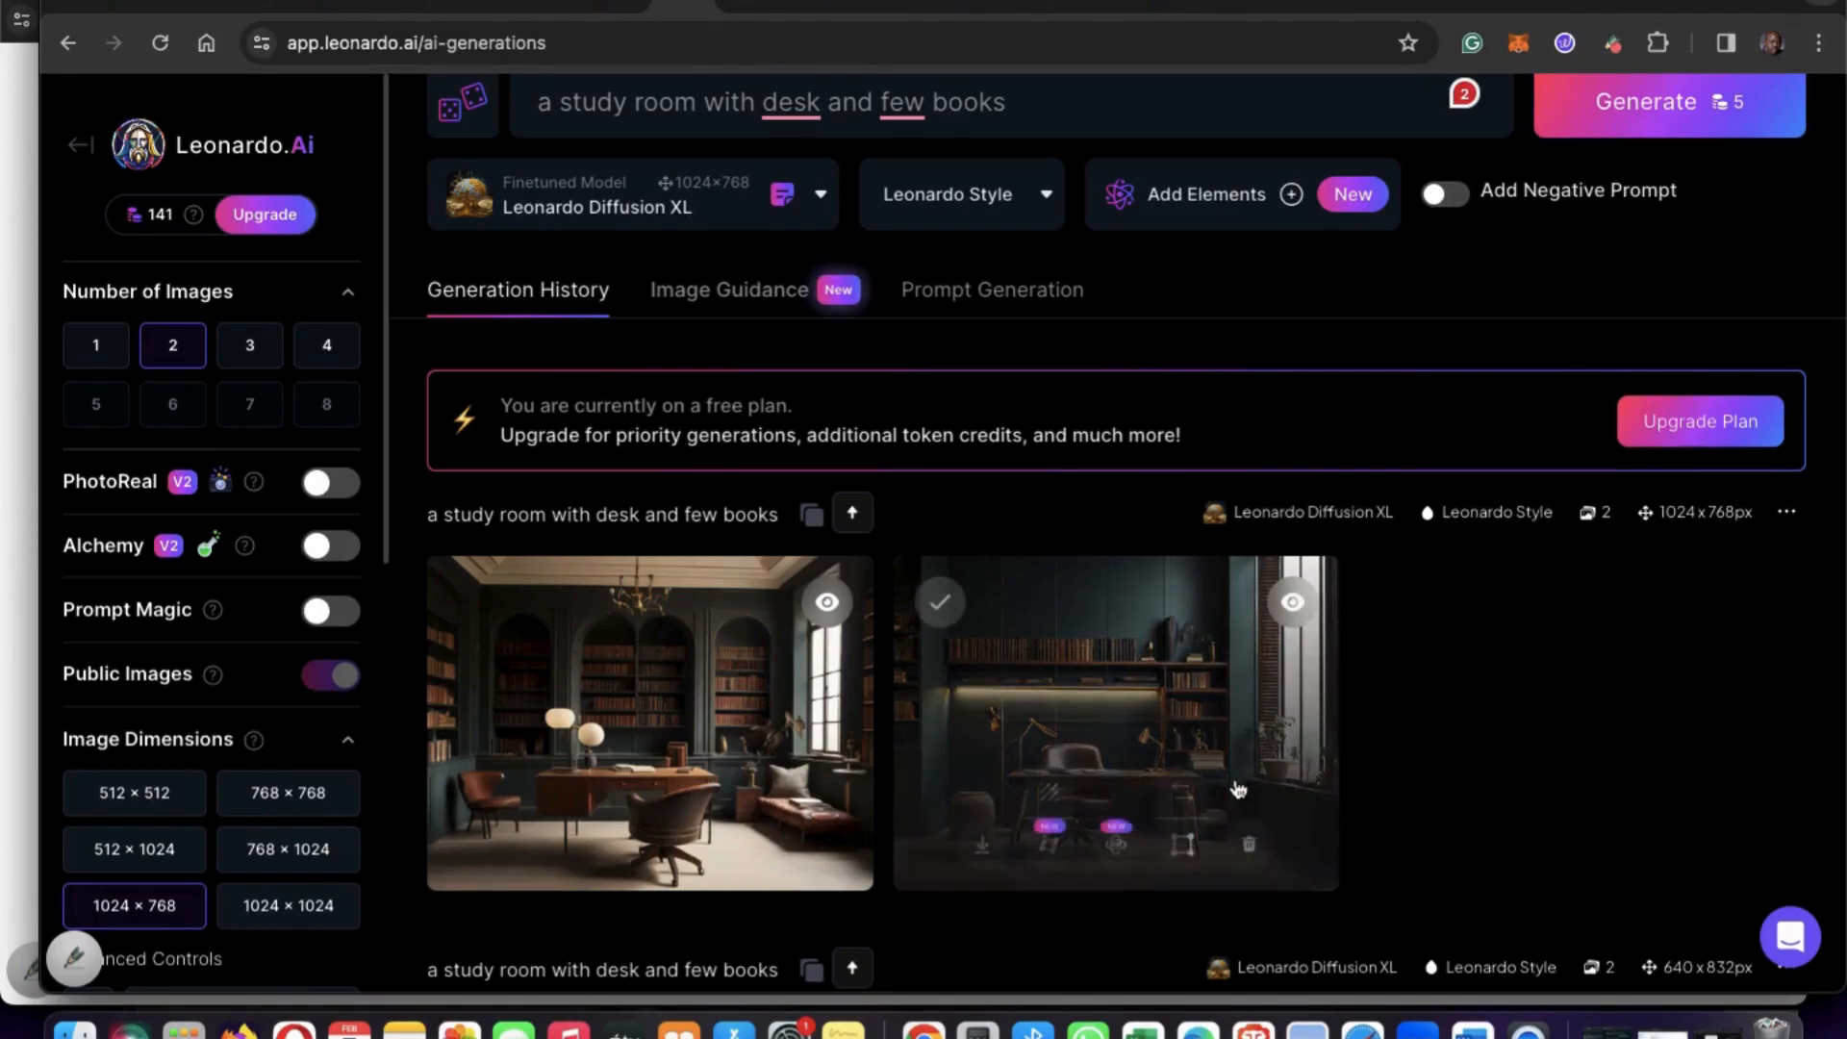
Download the second 1024 × 768 study room image, with the desk below the lit bookshelf, into the Downloads folder.
scroll(1461, 786, down, 3)
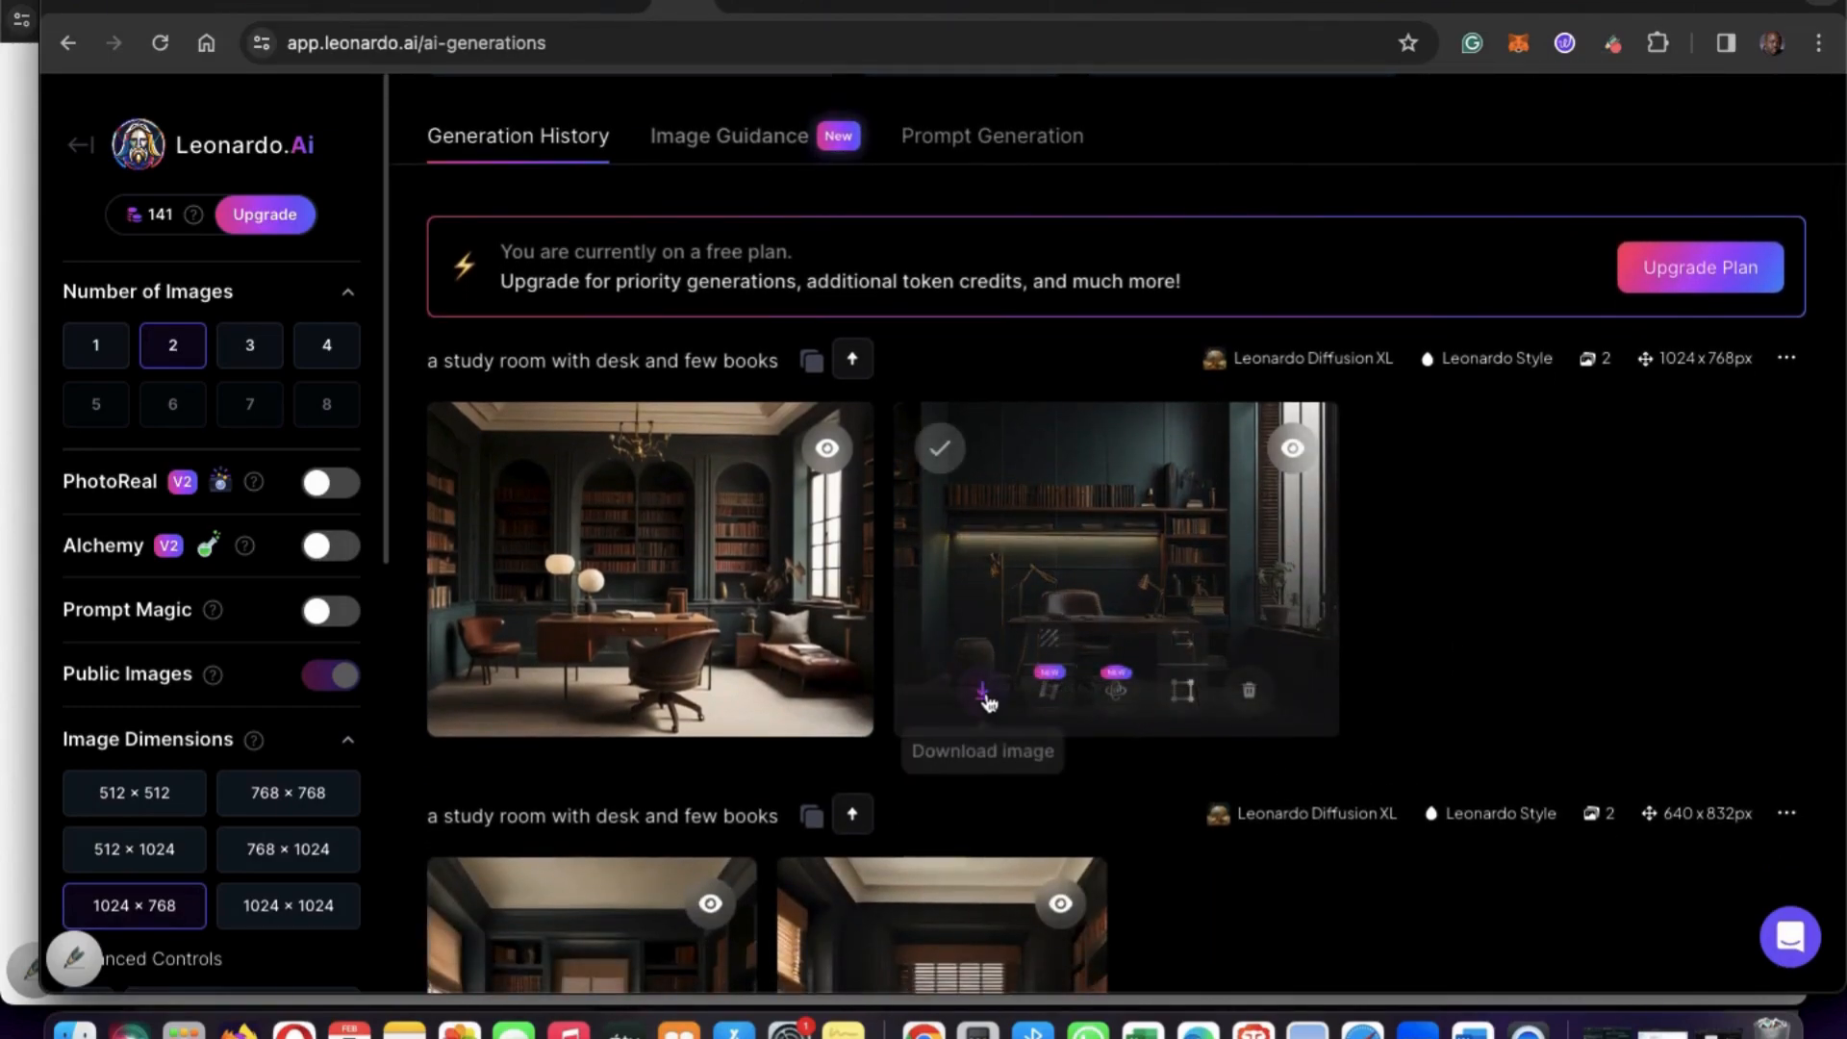
click(983, 692)
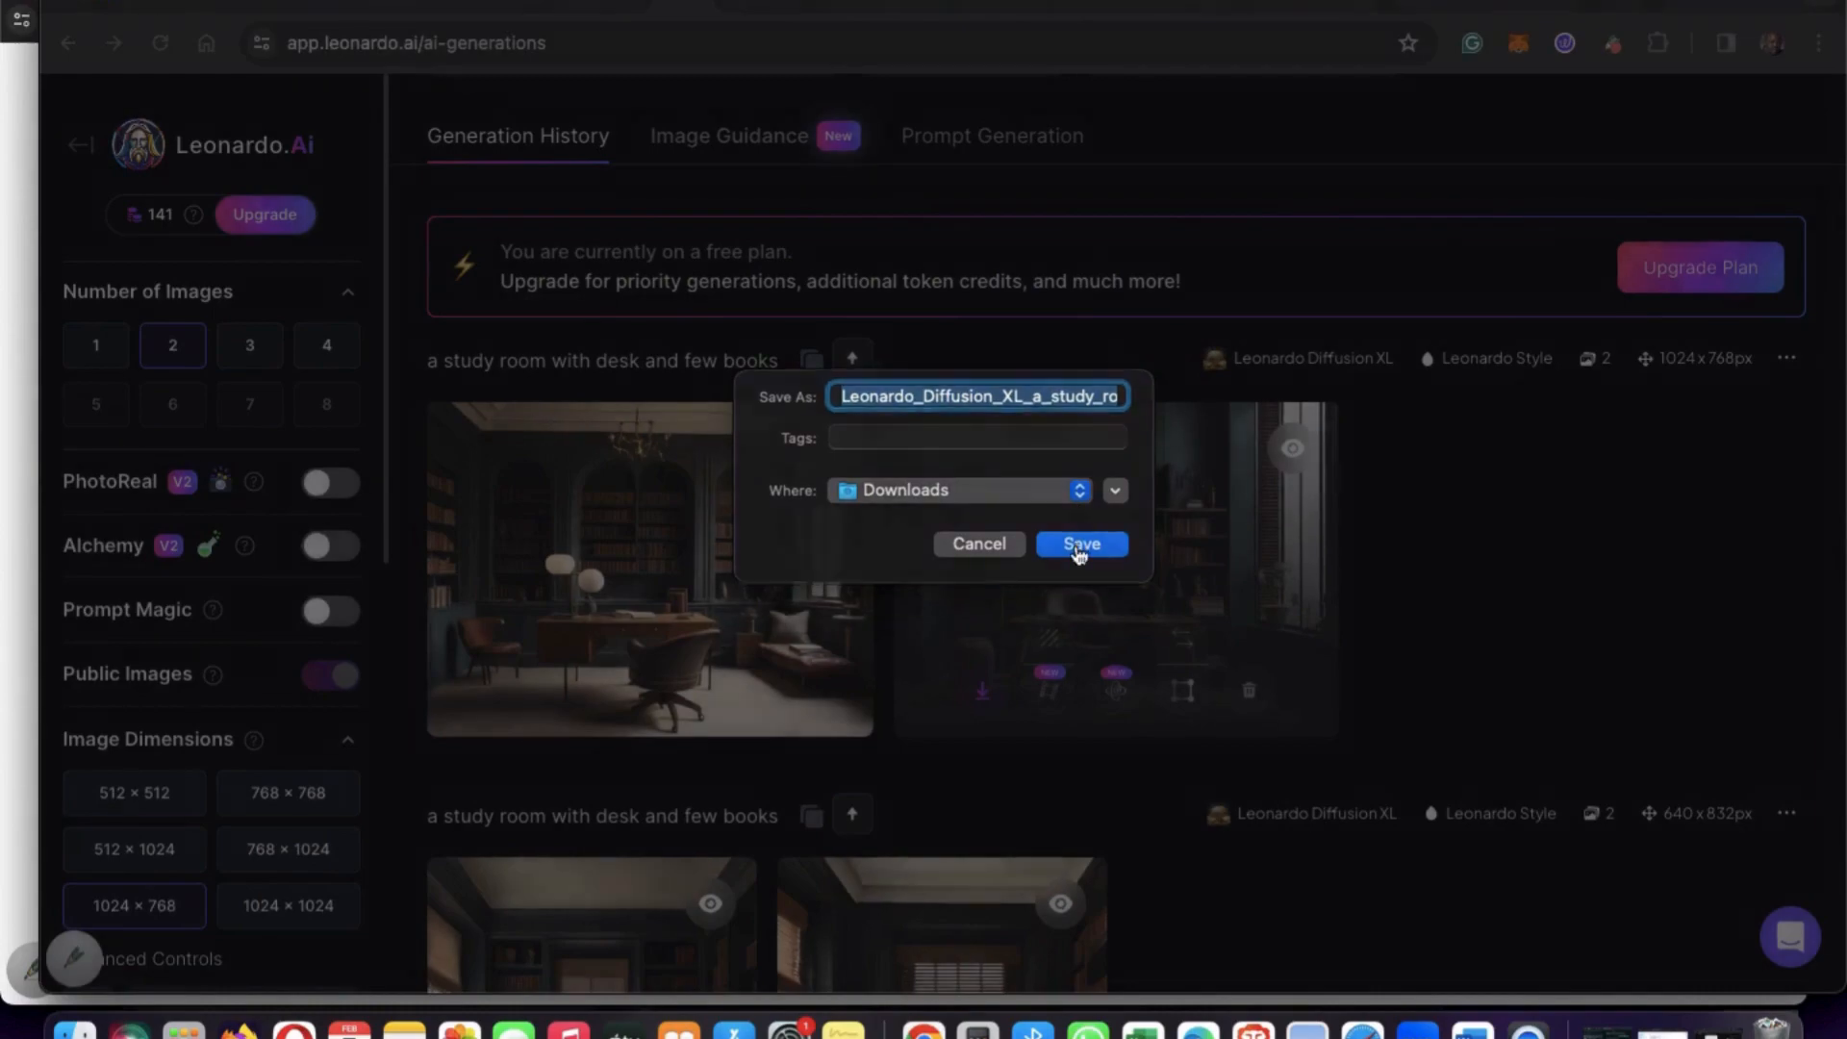
click(1079, 545)
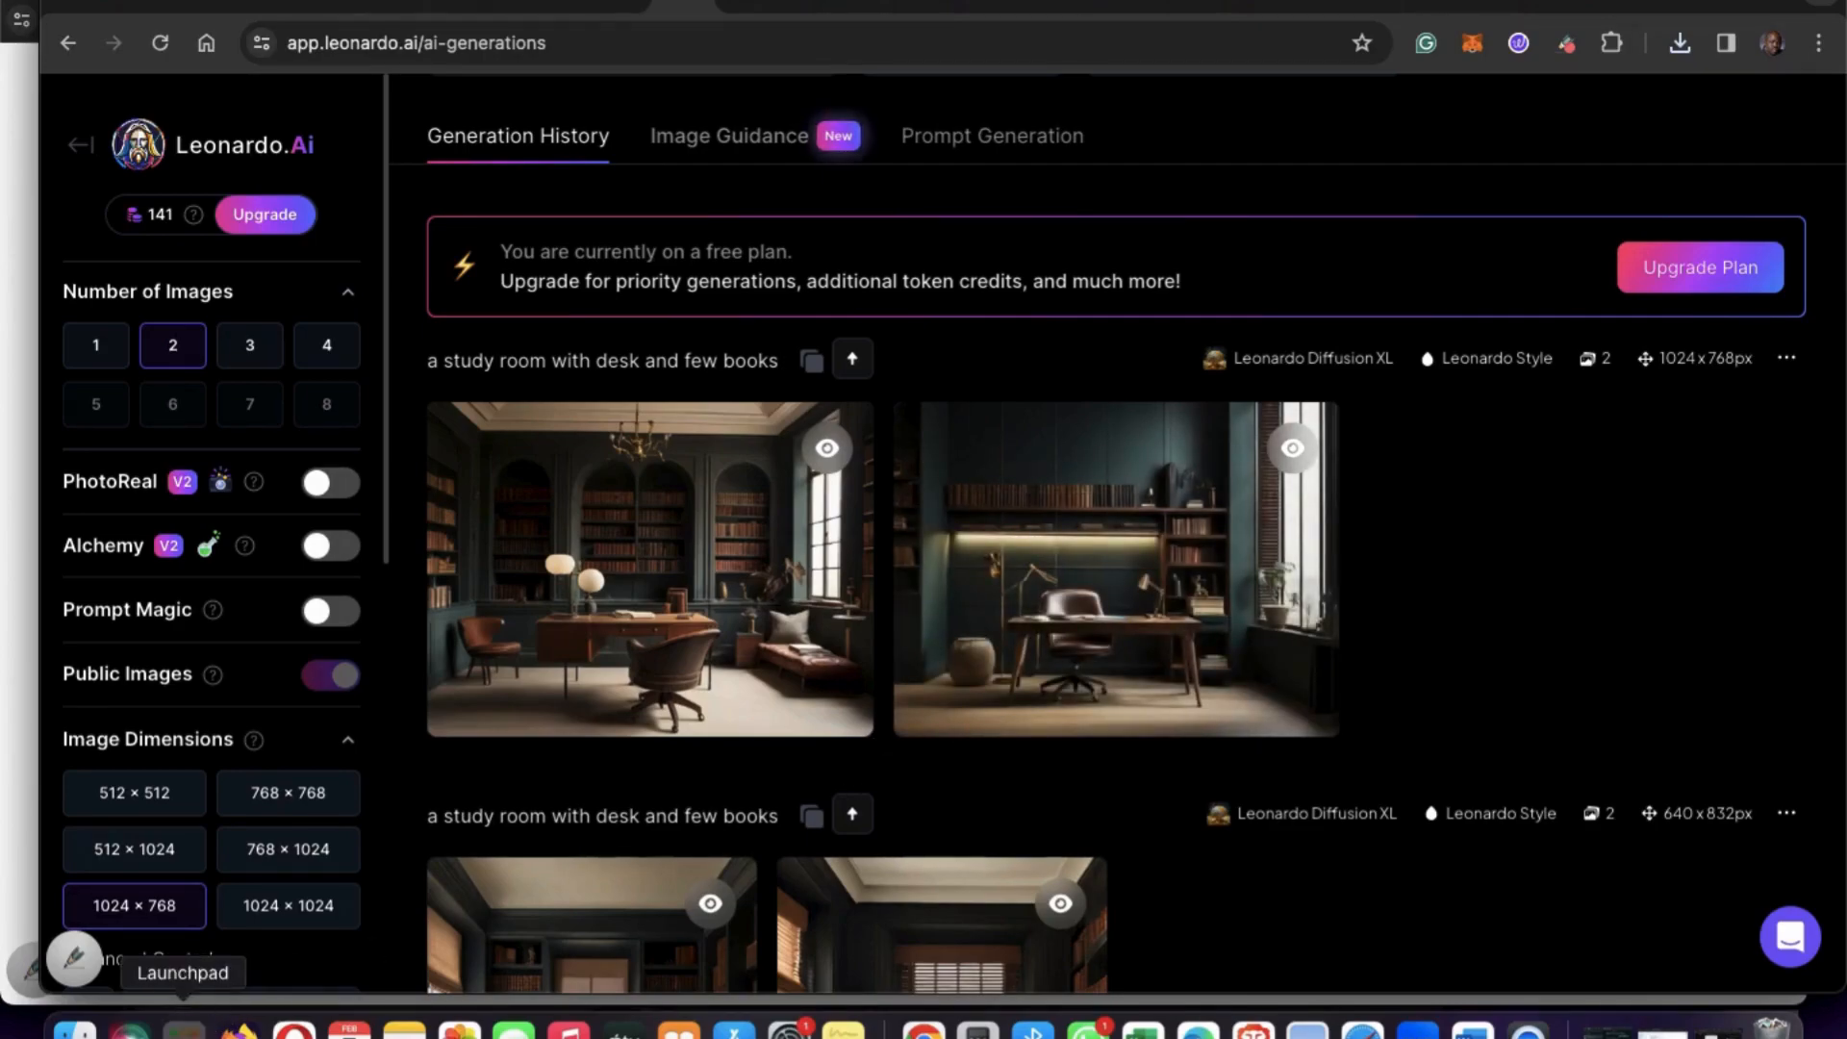
Find CapCut among the installed applications in Launchpad and open it.
click(183, 1027)
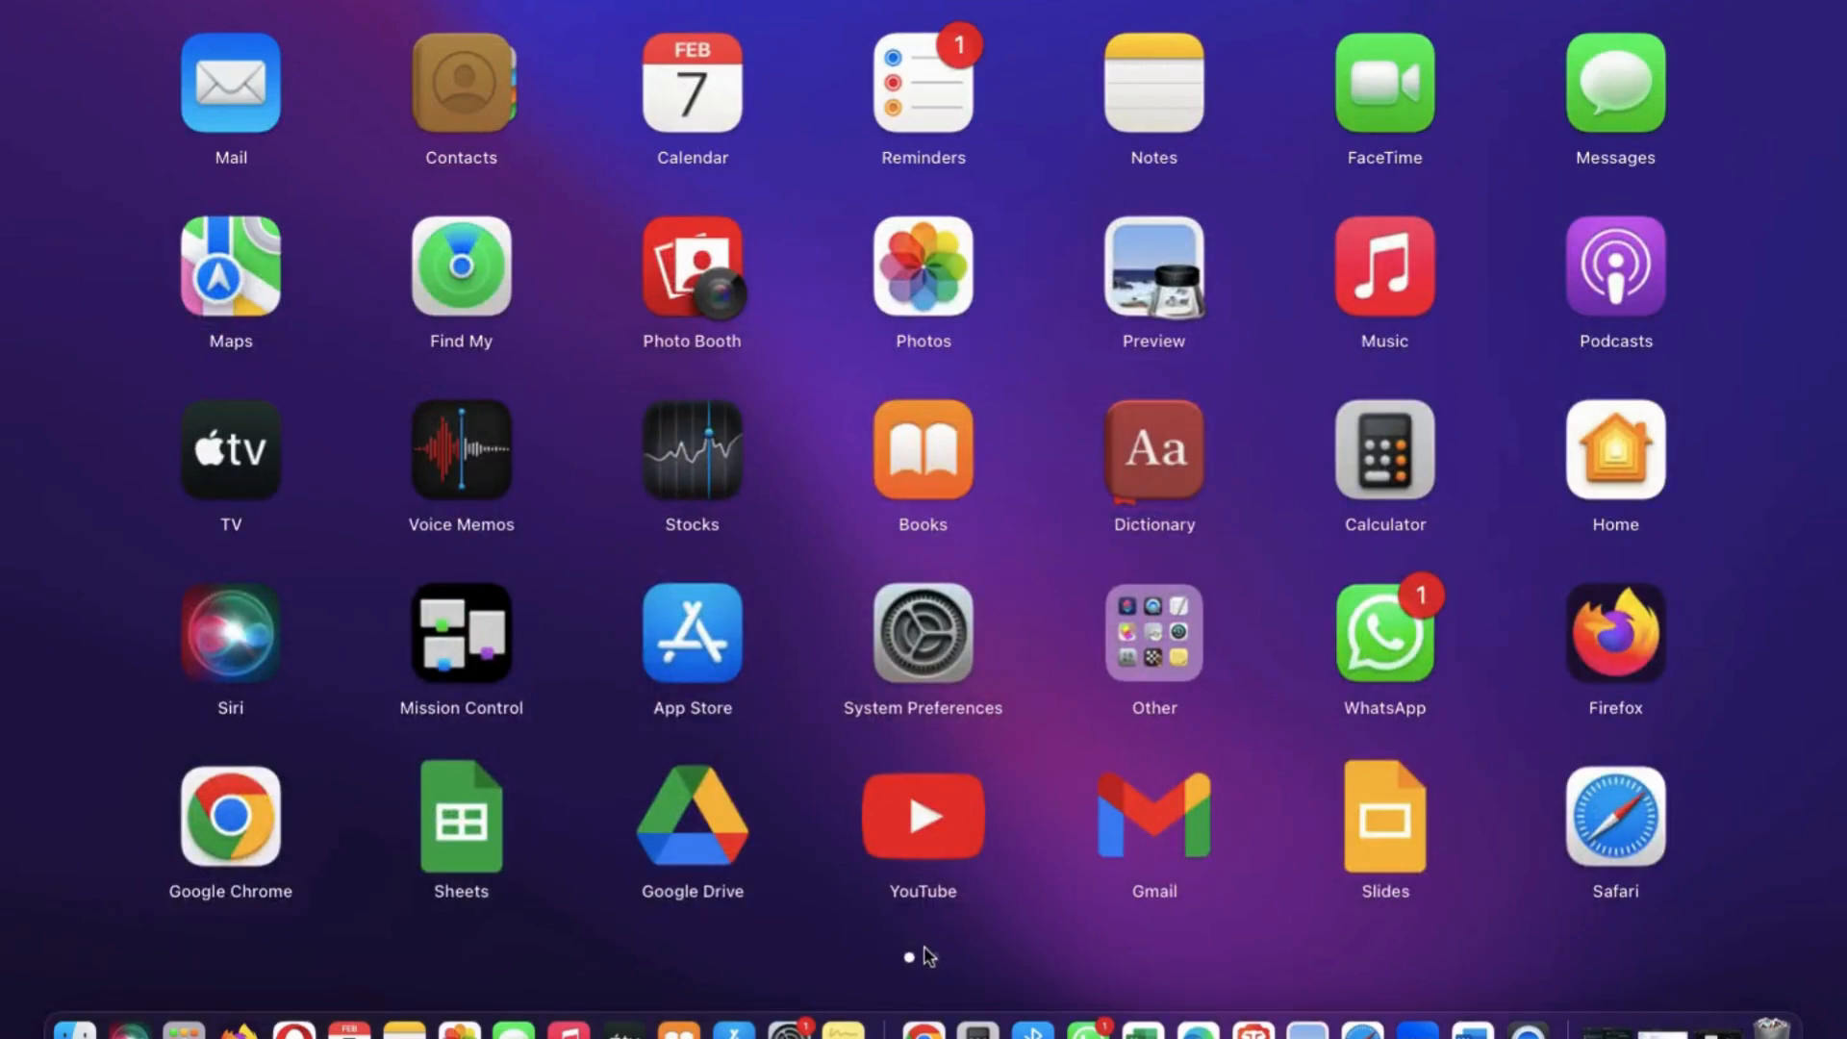
click(935, 958)
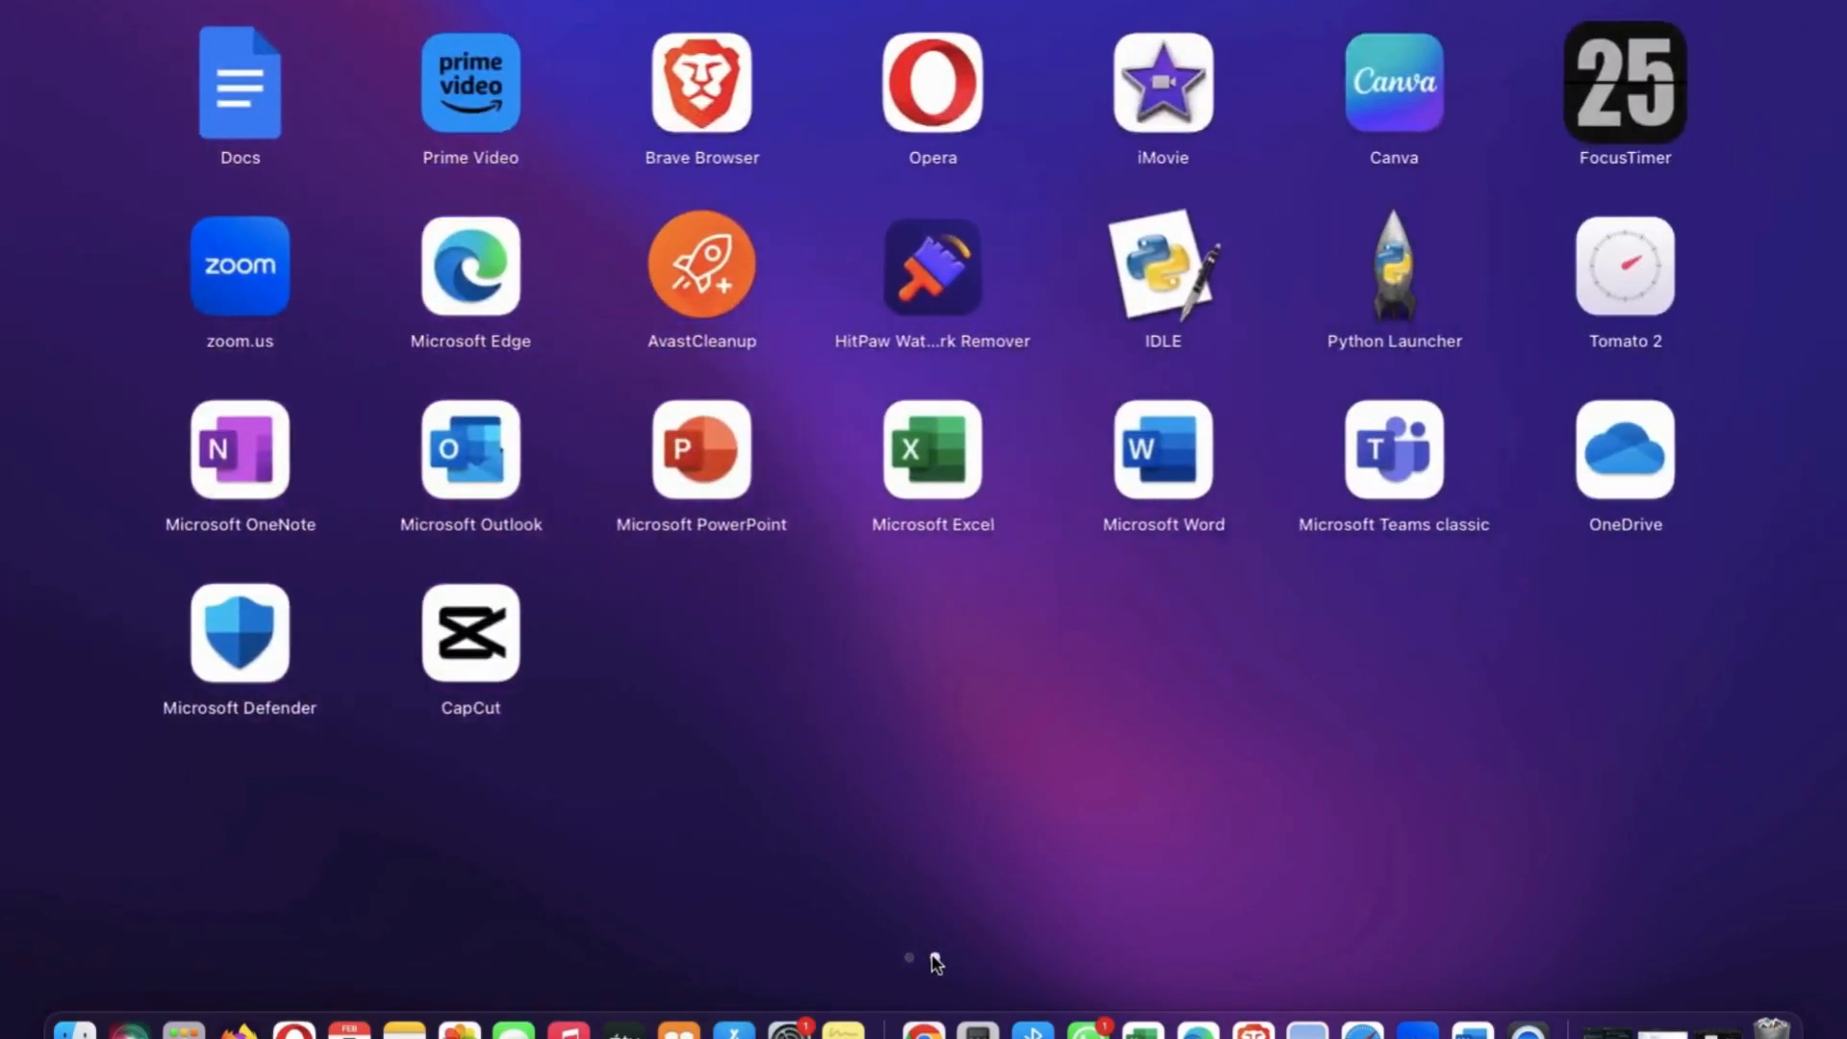
click(462, 635)
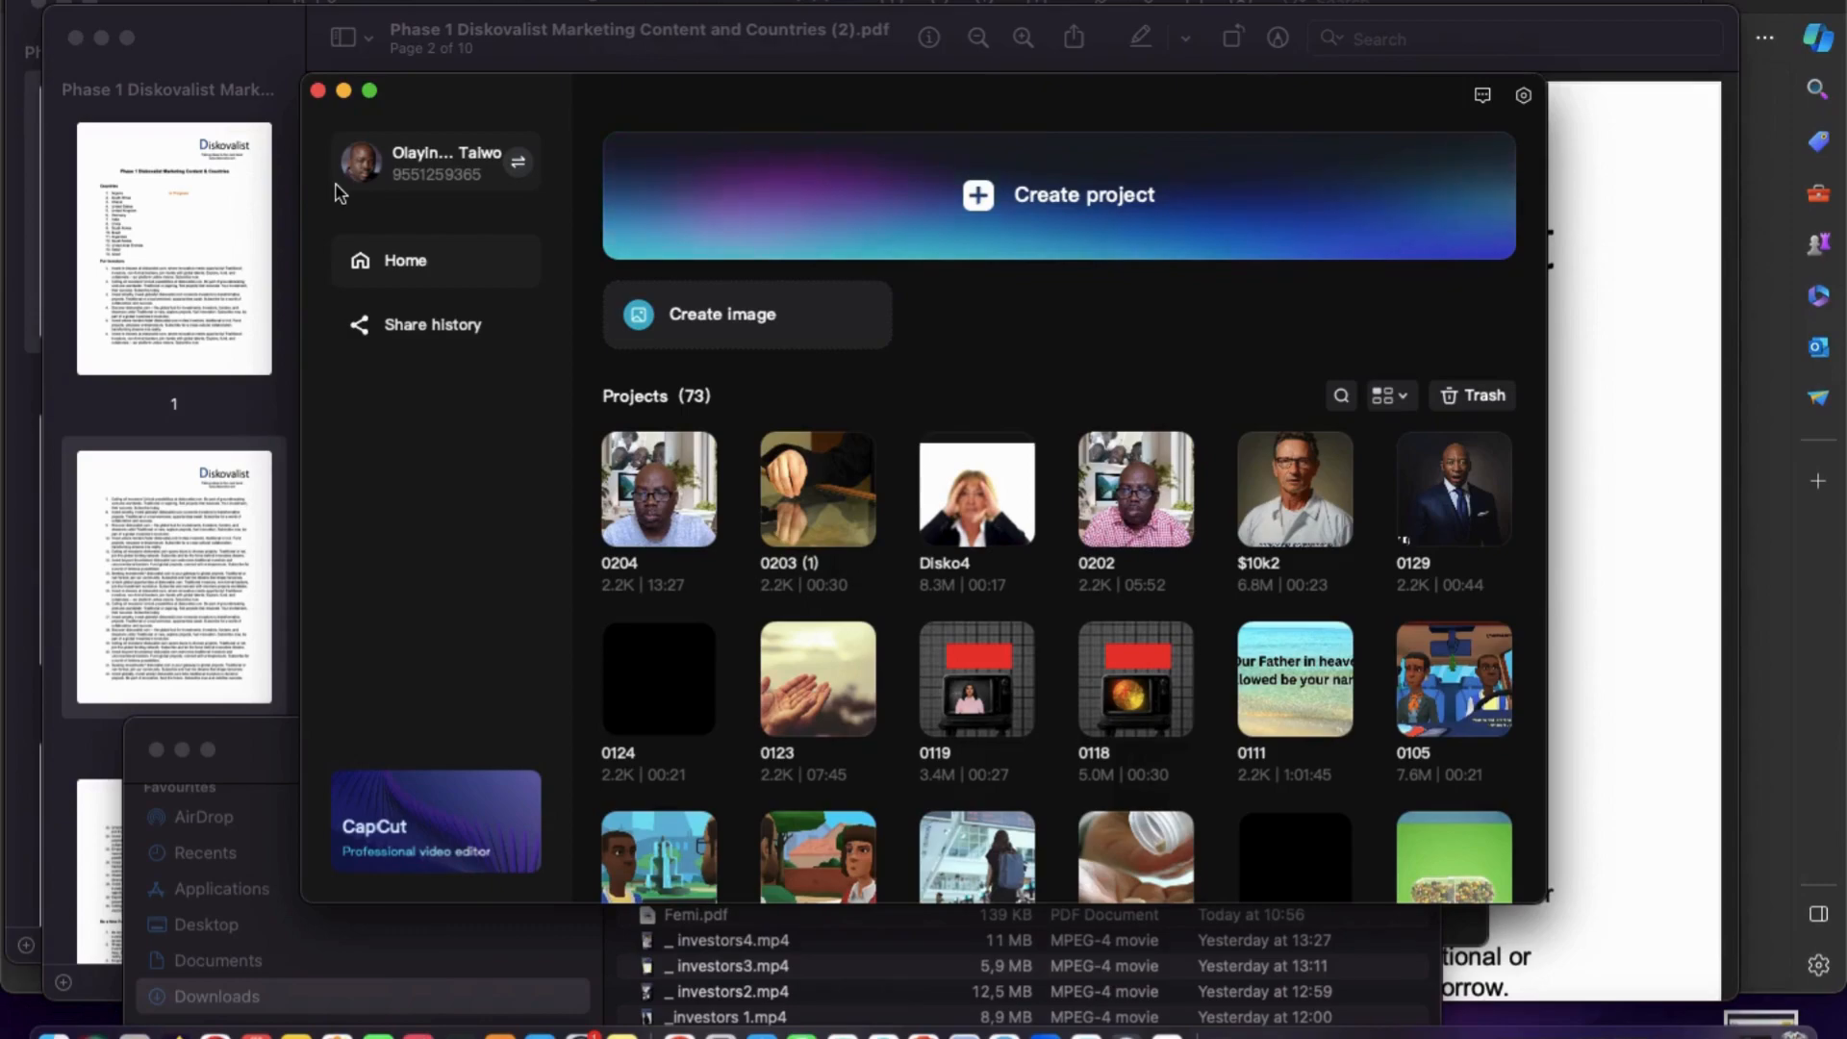
Create a new project and import Leonardo_Diffusion_XL_a_study_room_with_desk_and_few_books_0.jpeg from Downloads.
click(985, 199)
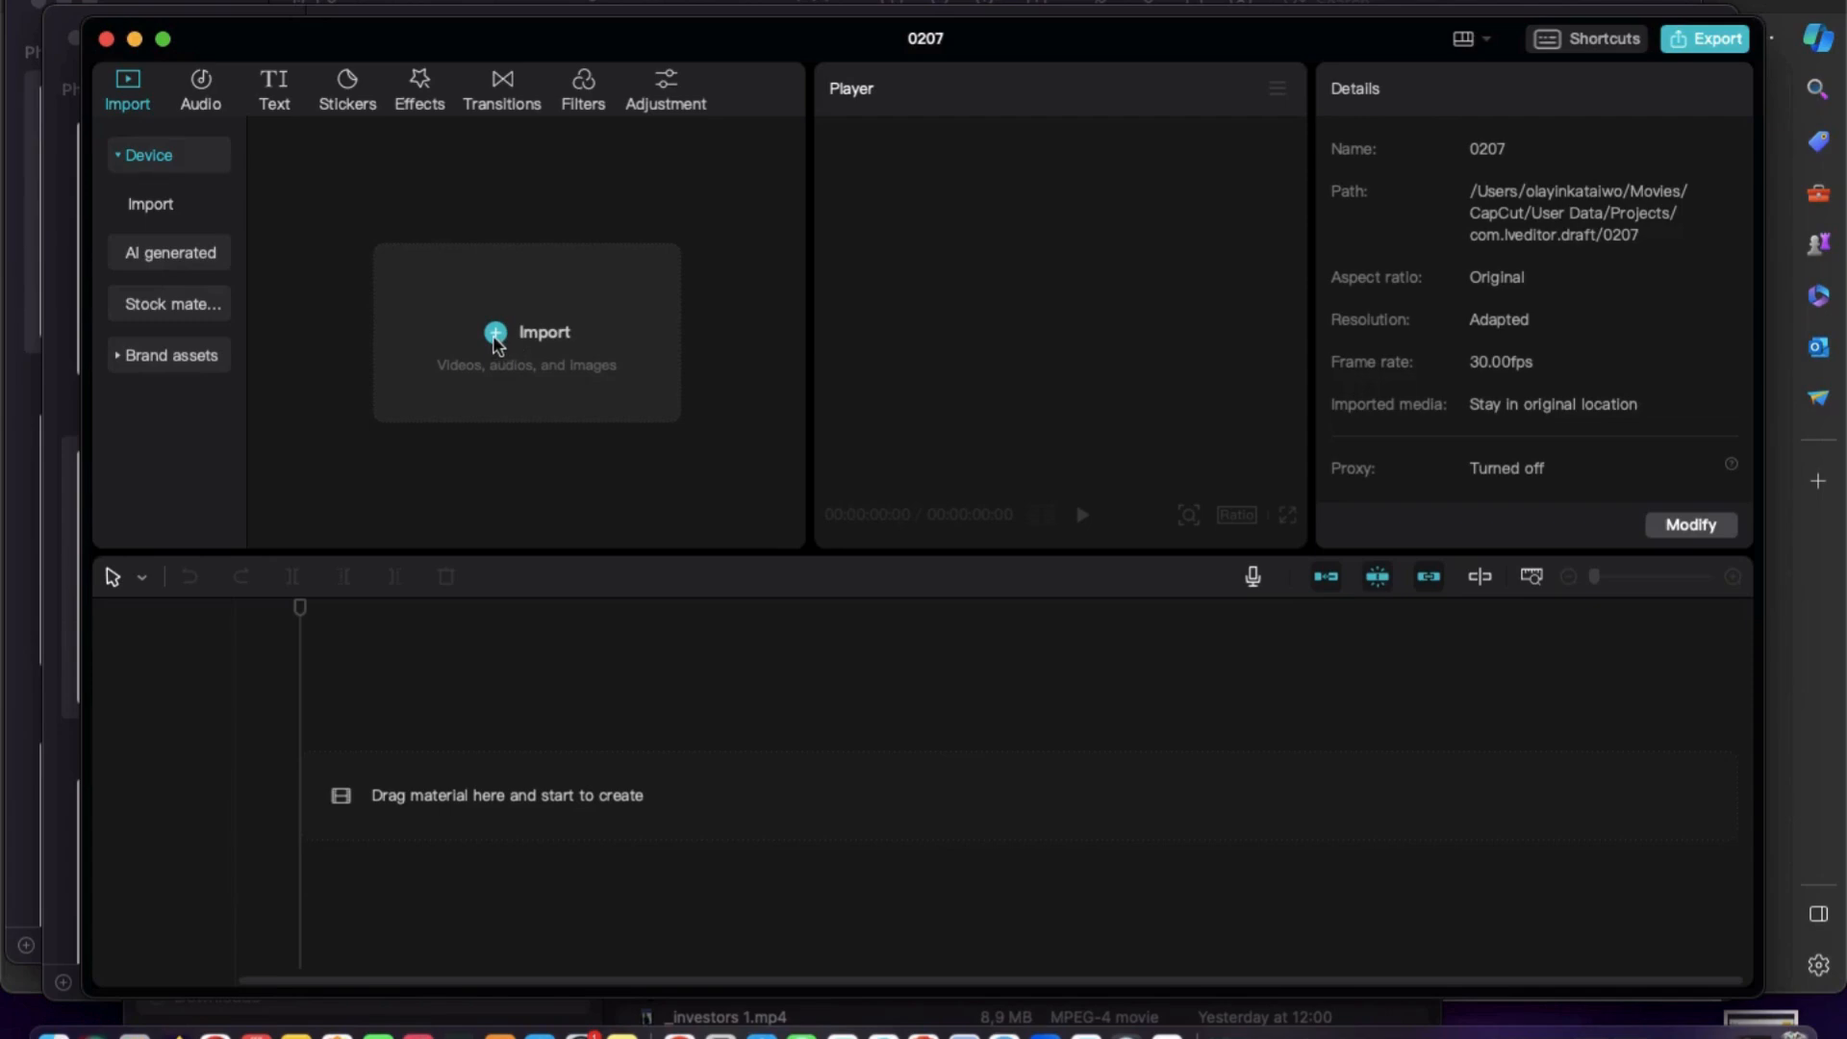
click(550, 368)
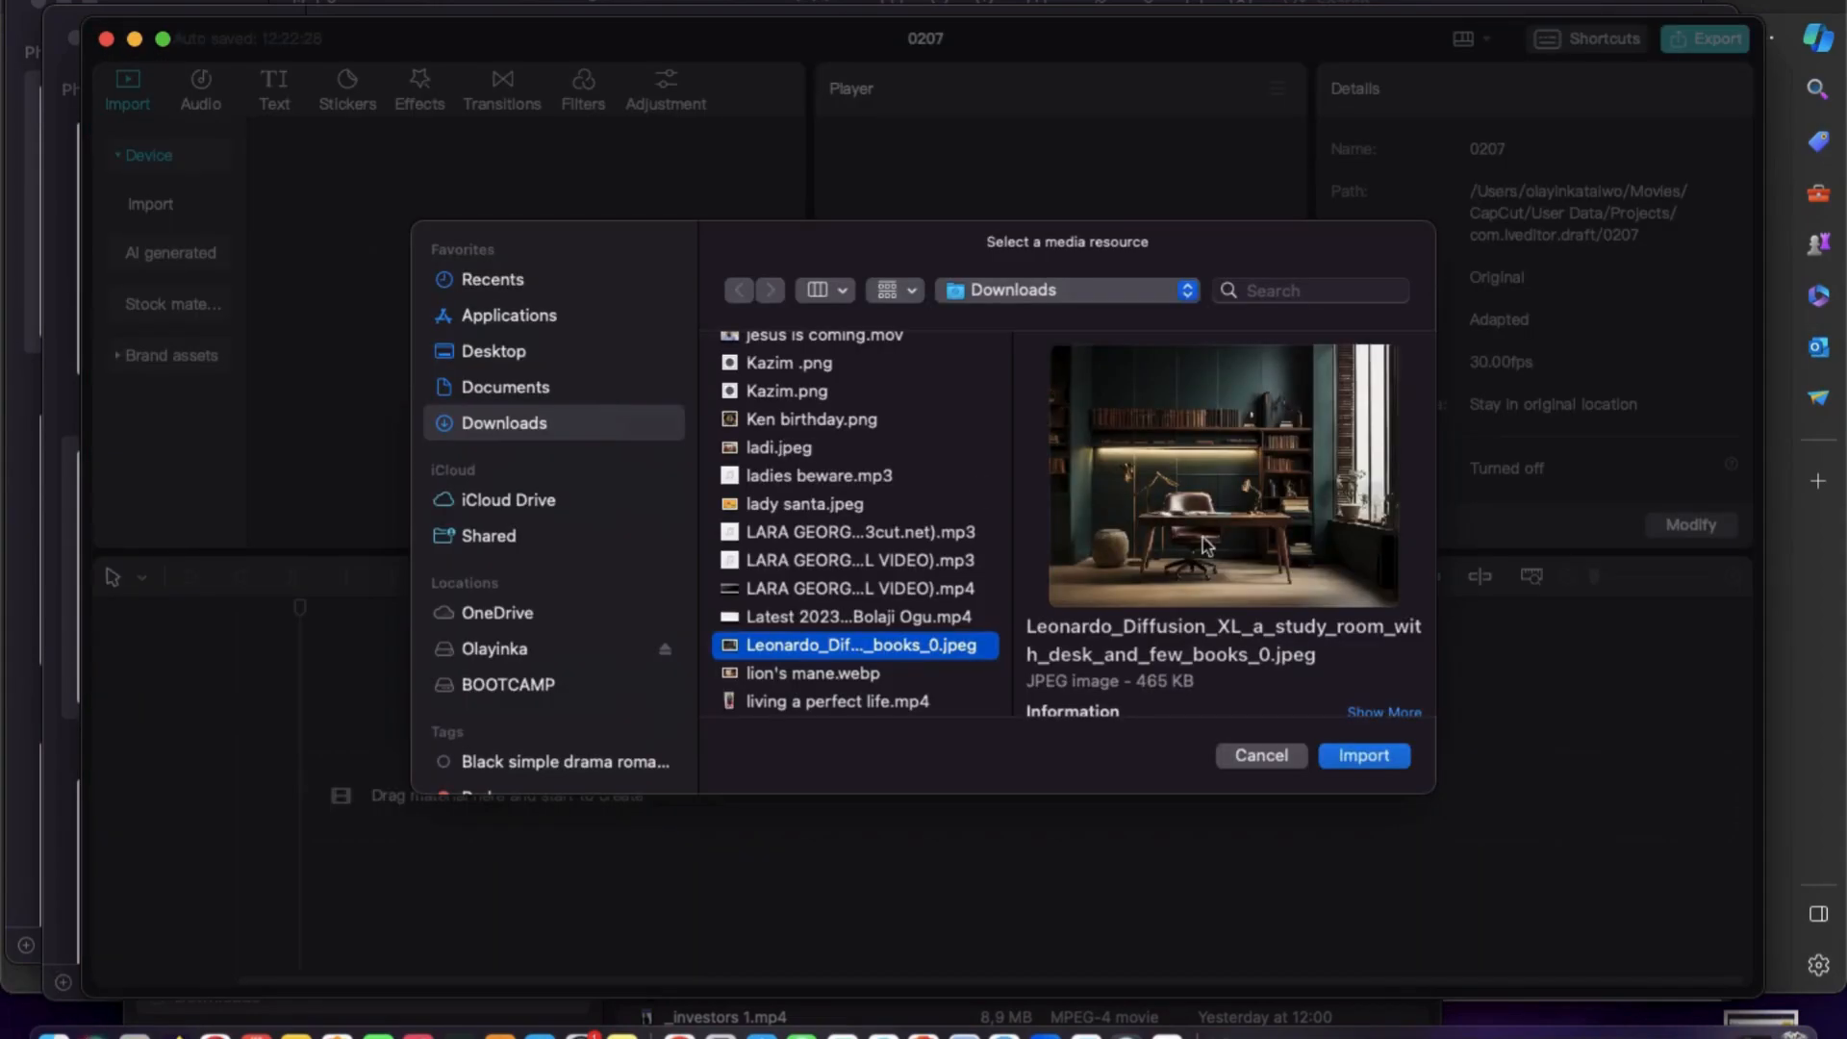
click(1348, 765)
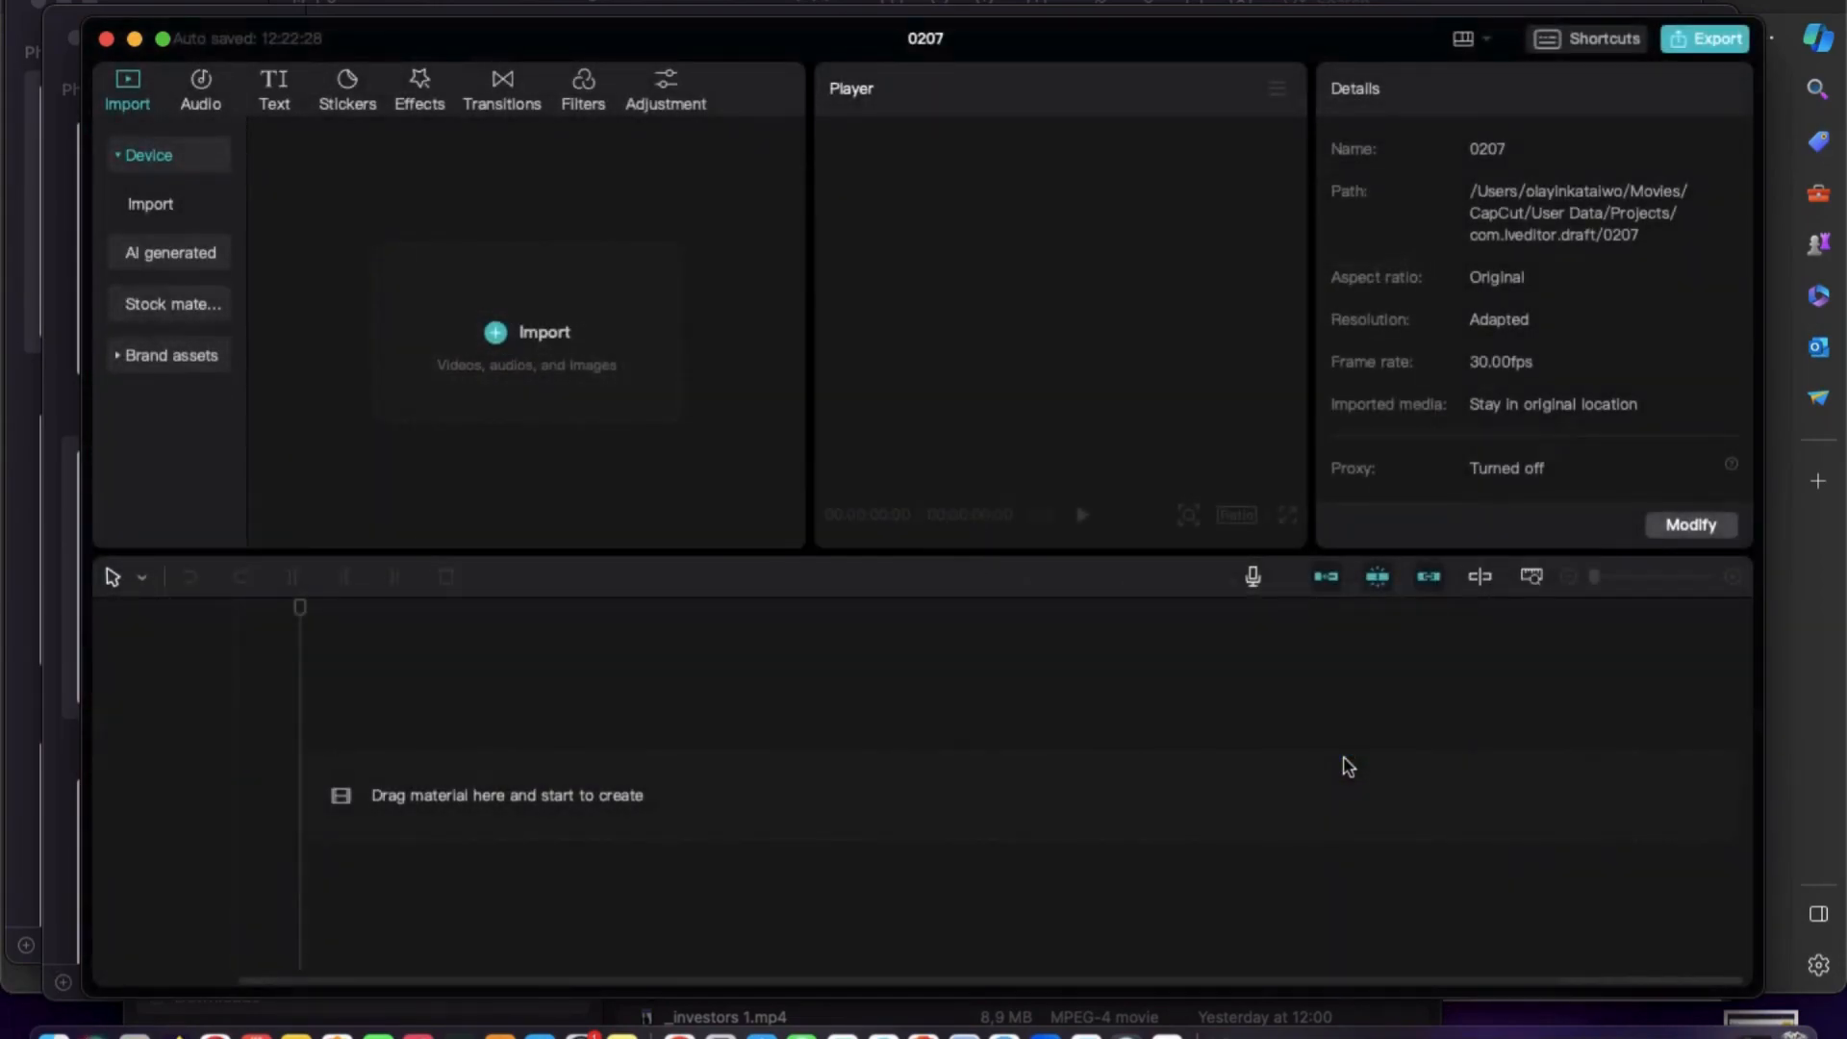
Add the study room image to the timeline and extend its clip to about 5 minutes 39 seconds.
mouse_move(394, 352)
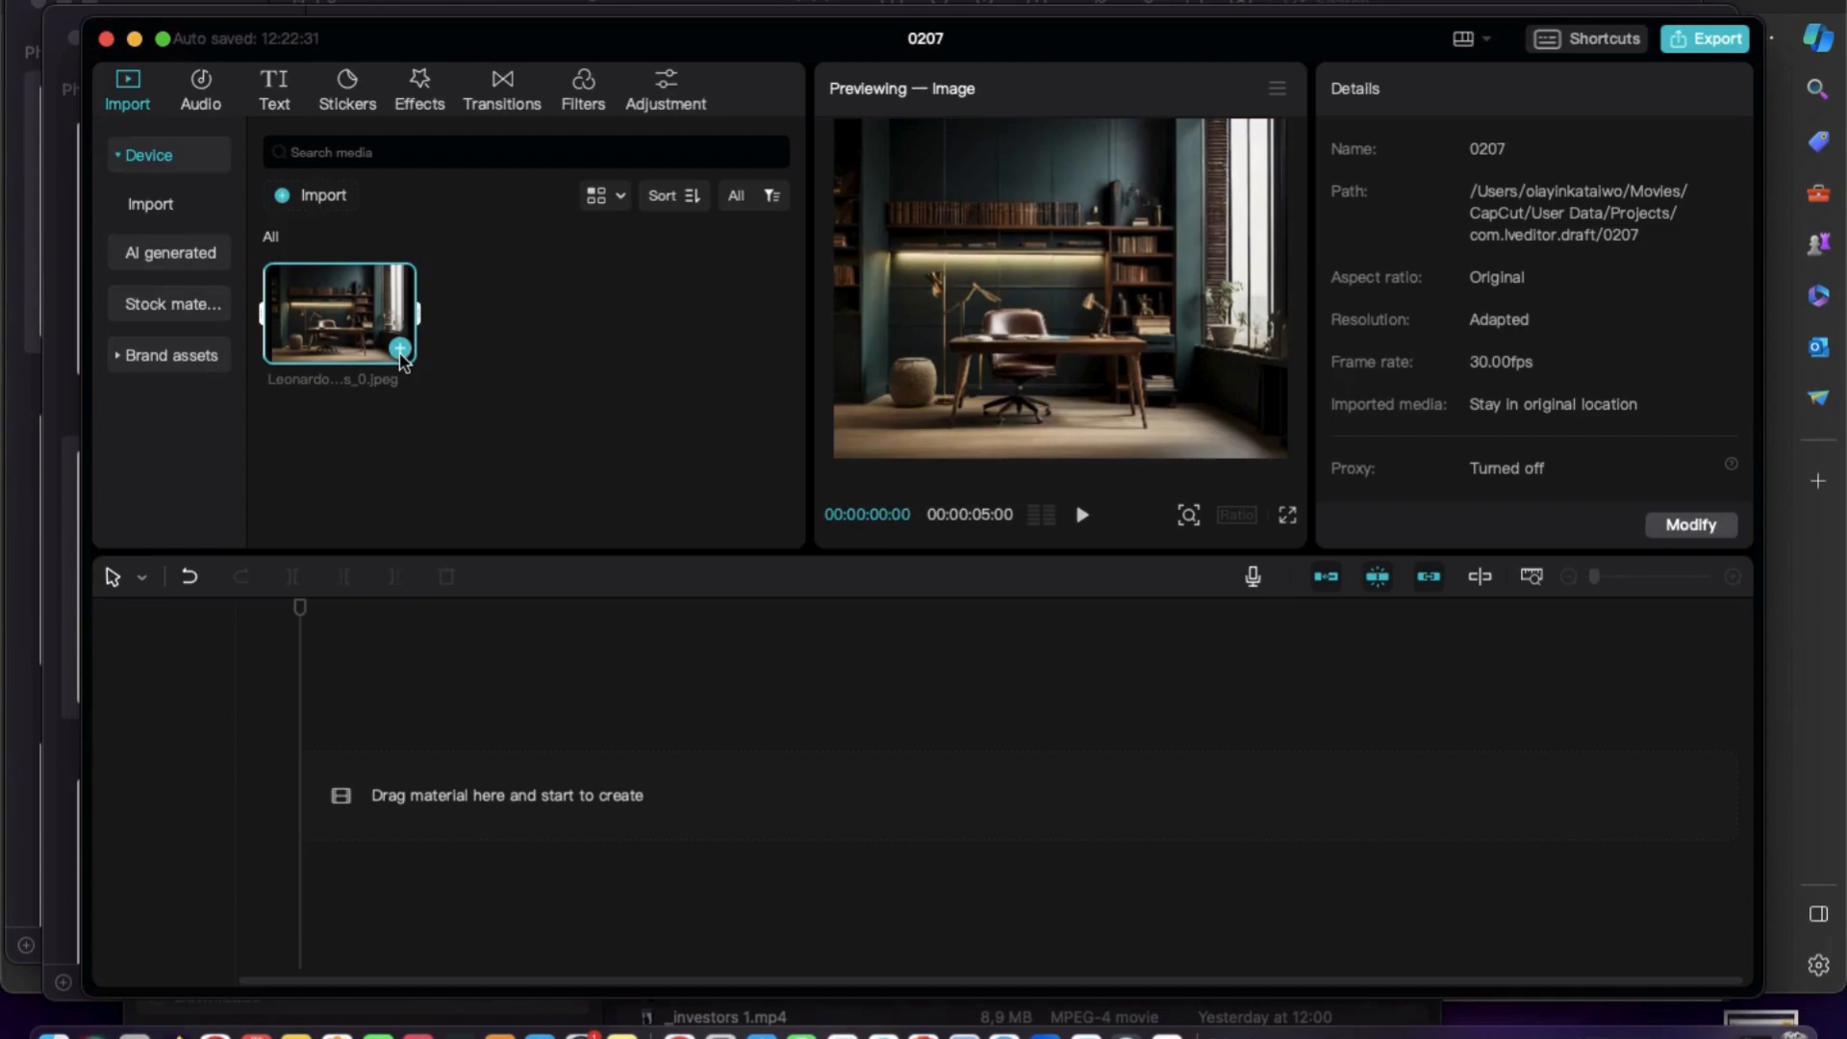
click(400, 350)
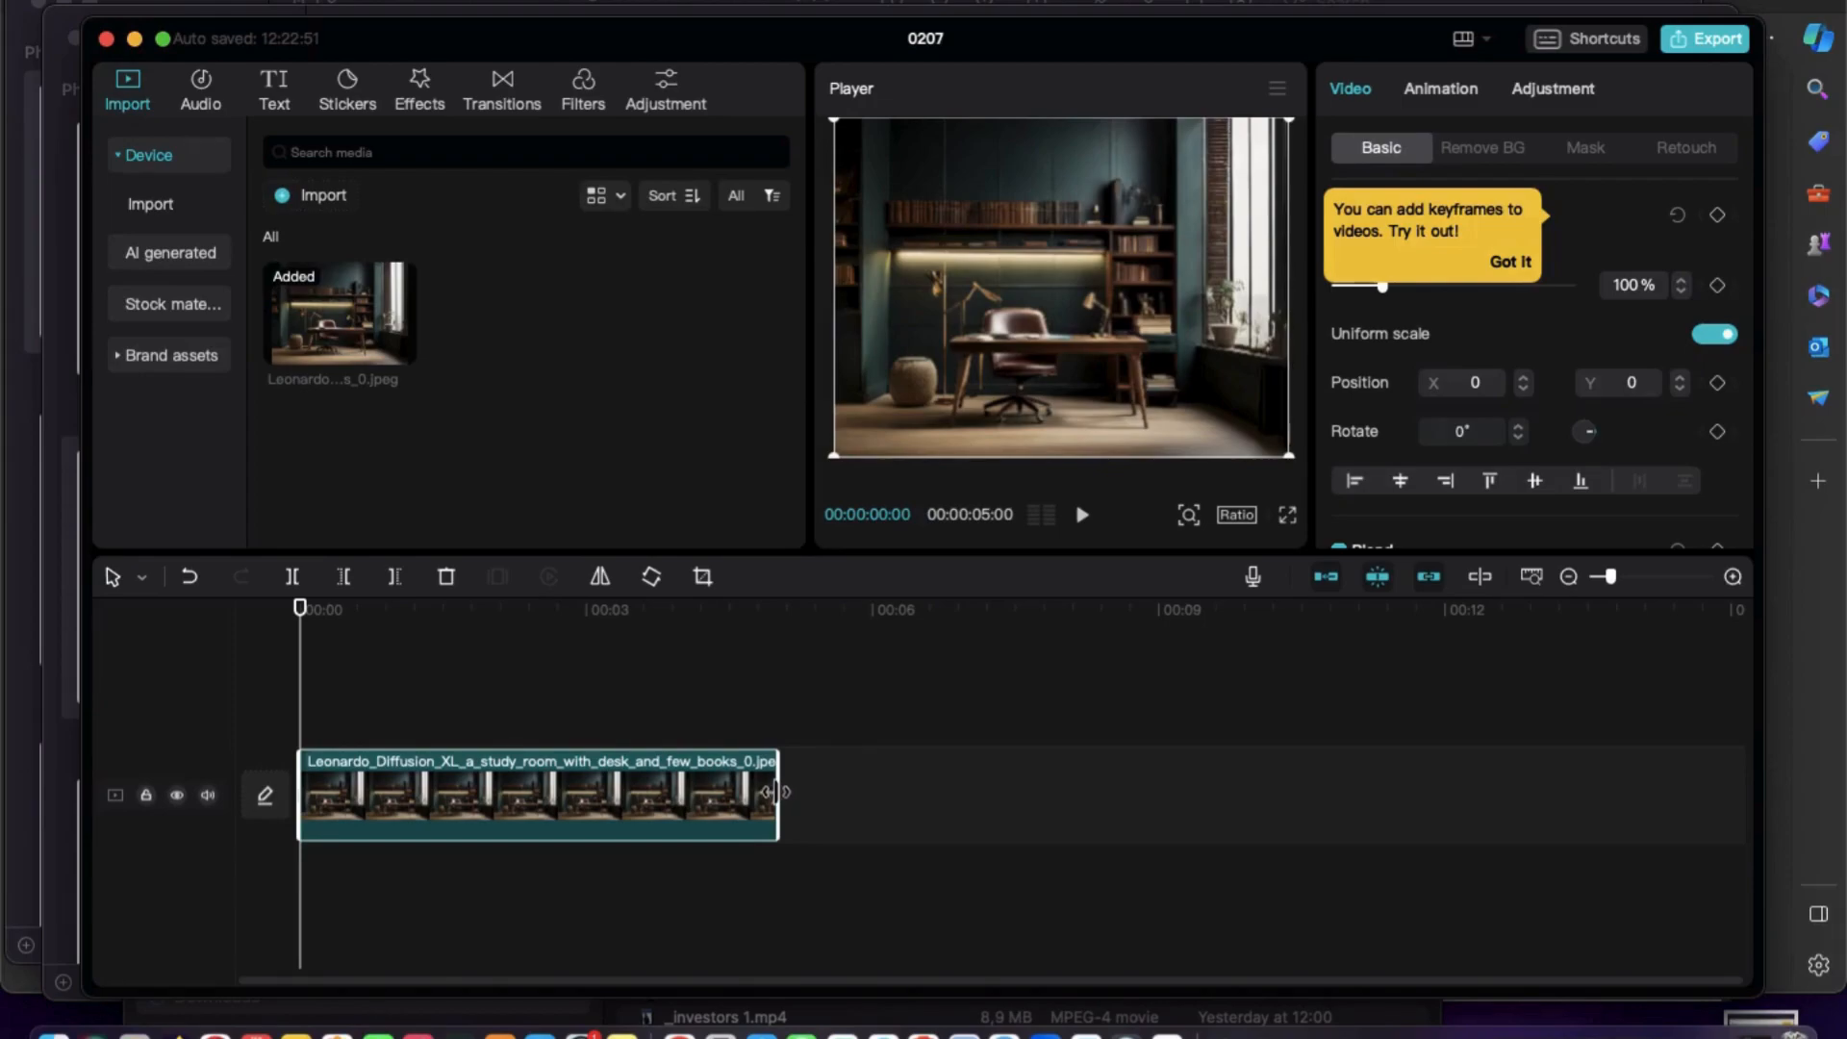
drag(776, 791, 1786, 733)
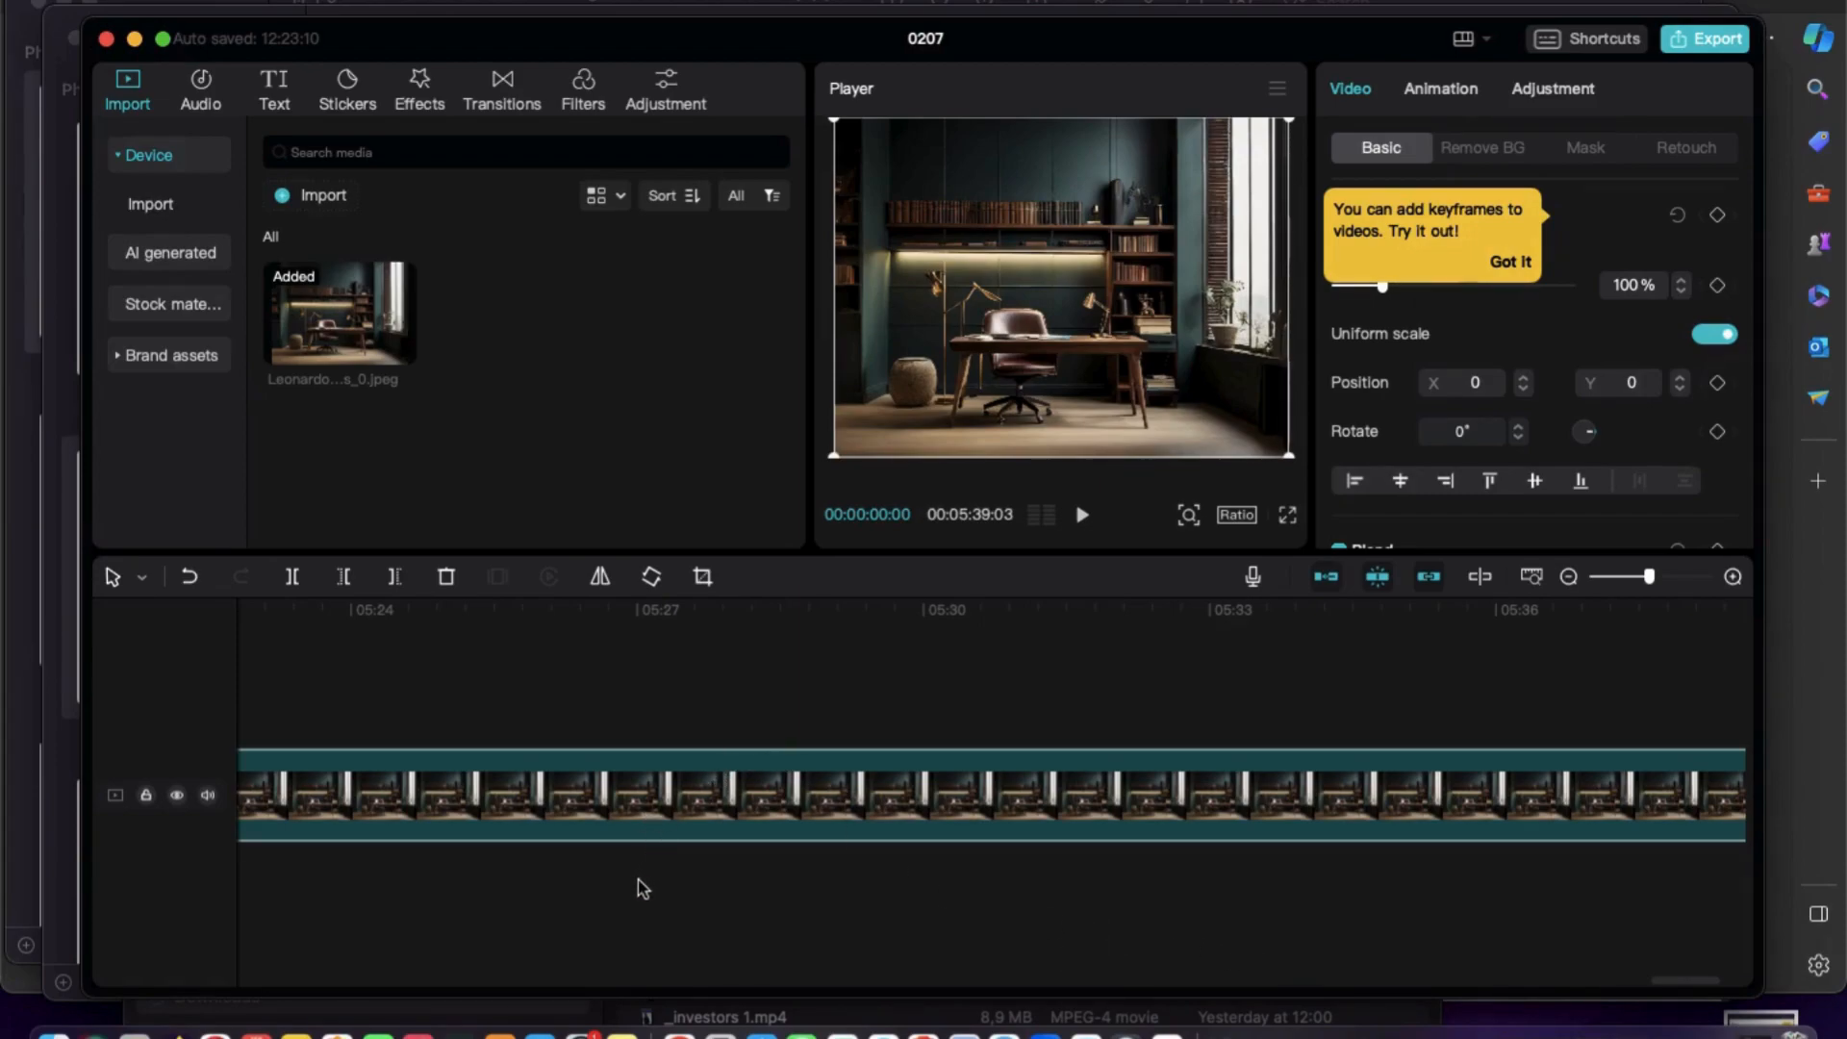
Deselect the study room clip and return the playhead to the beginning of the timeline.
click(487, 931)
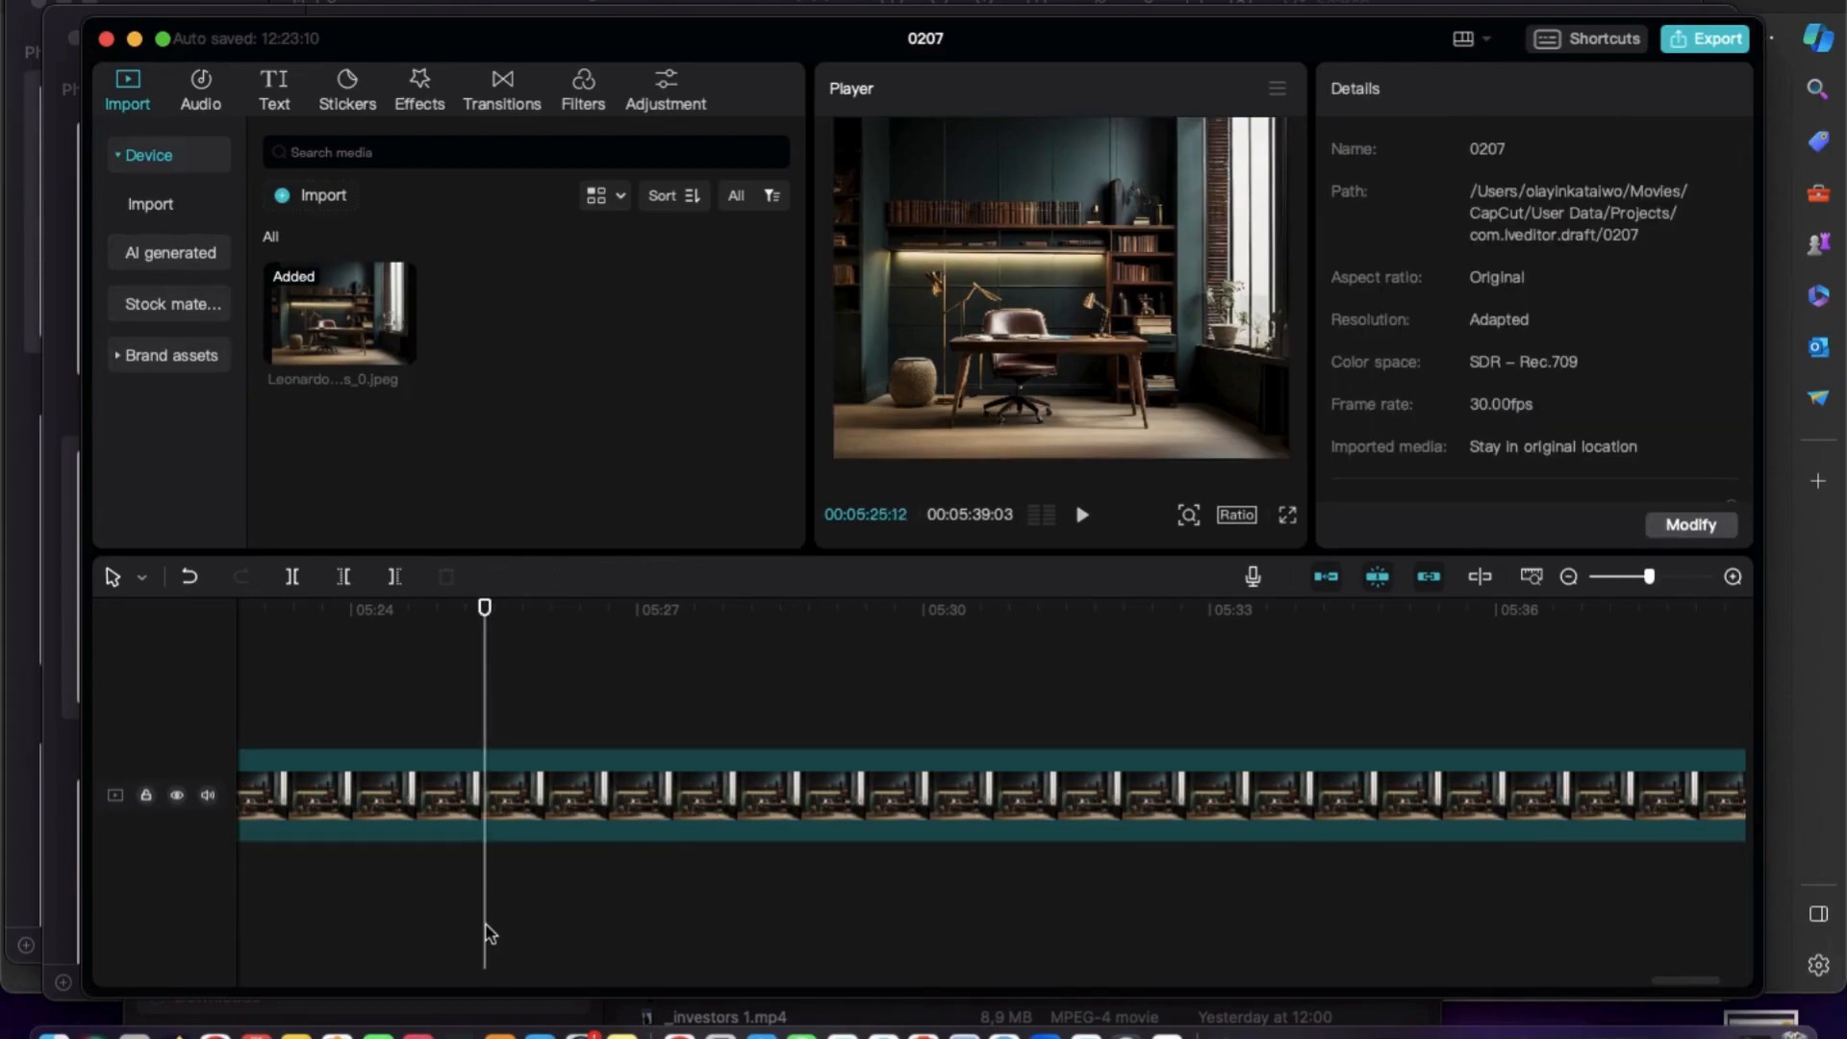
click(480, 612)
drag(480, 612, 197, 655)
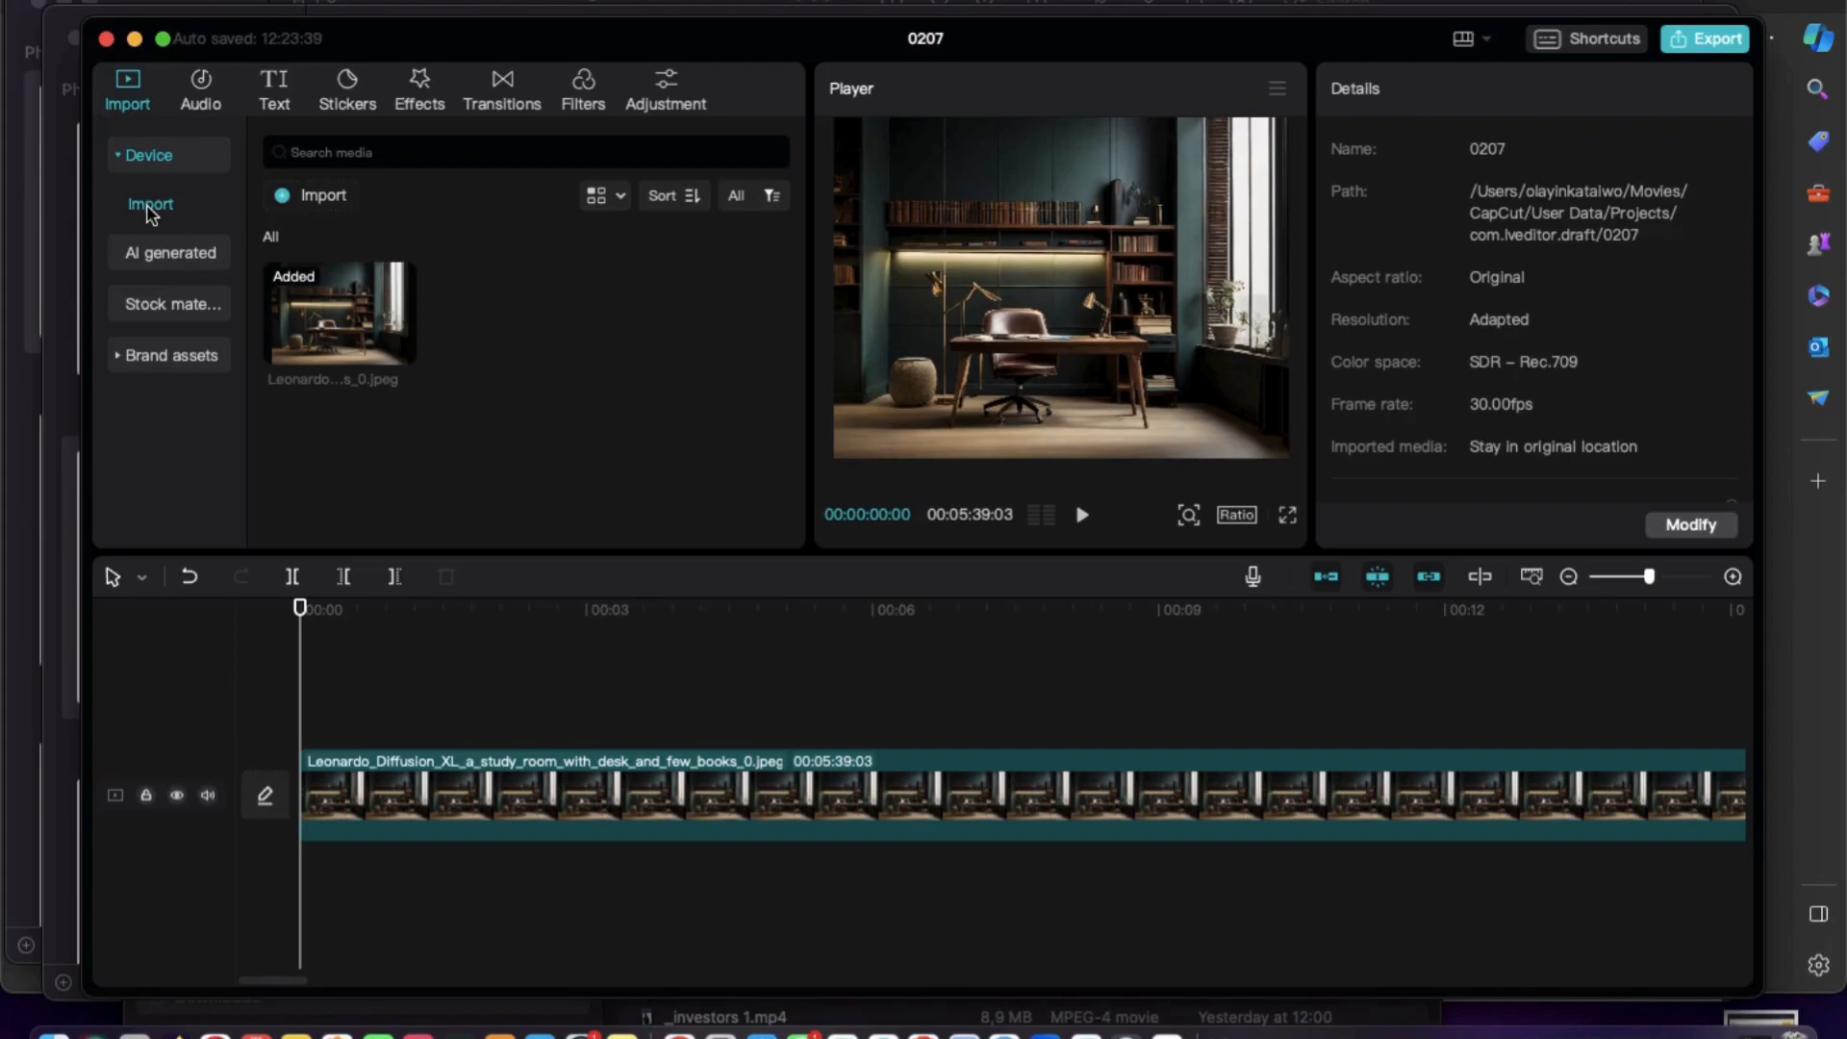
Import the video be ye perfect 5 minutes.mov from the external drive into the project media.
click(286, 200)
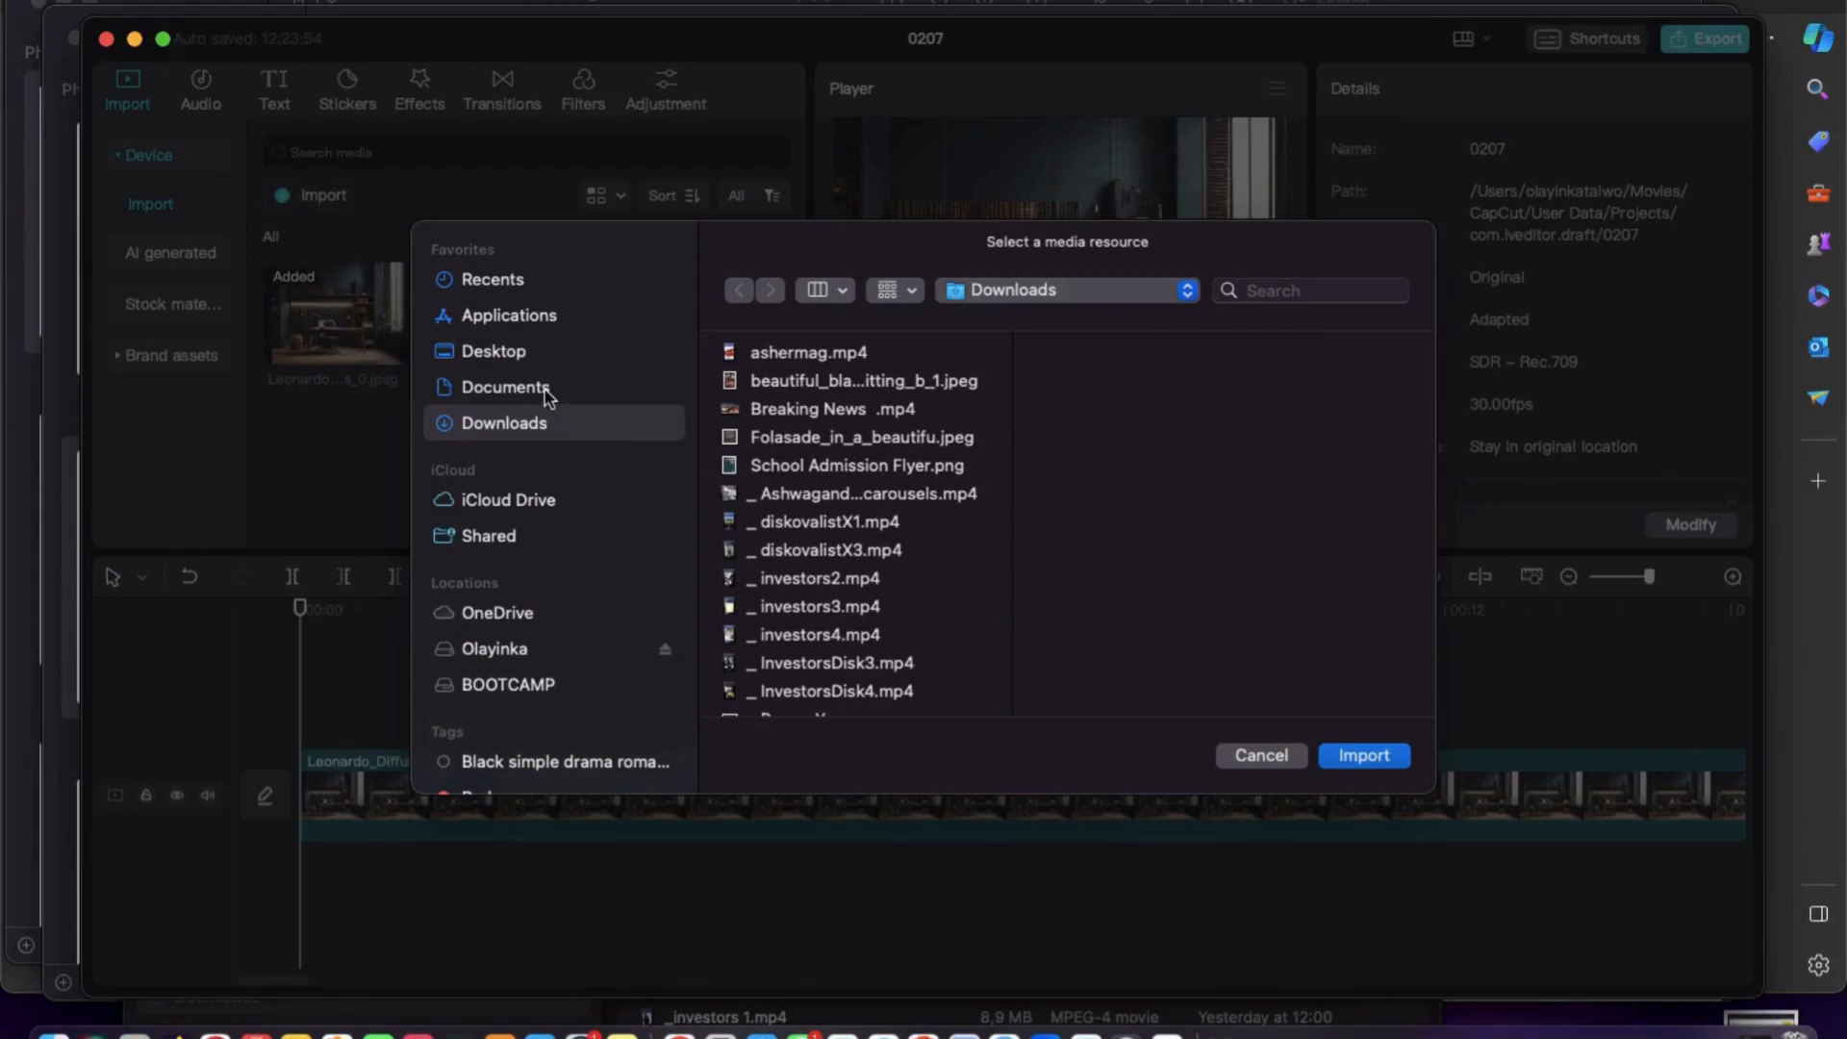
click(520, 651)
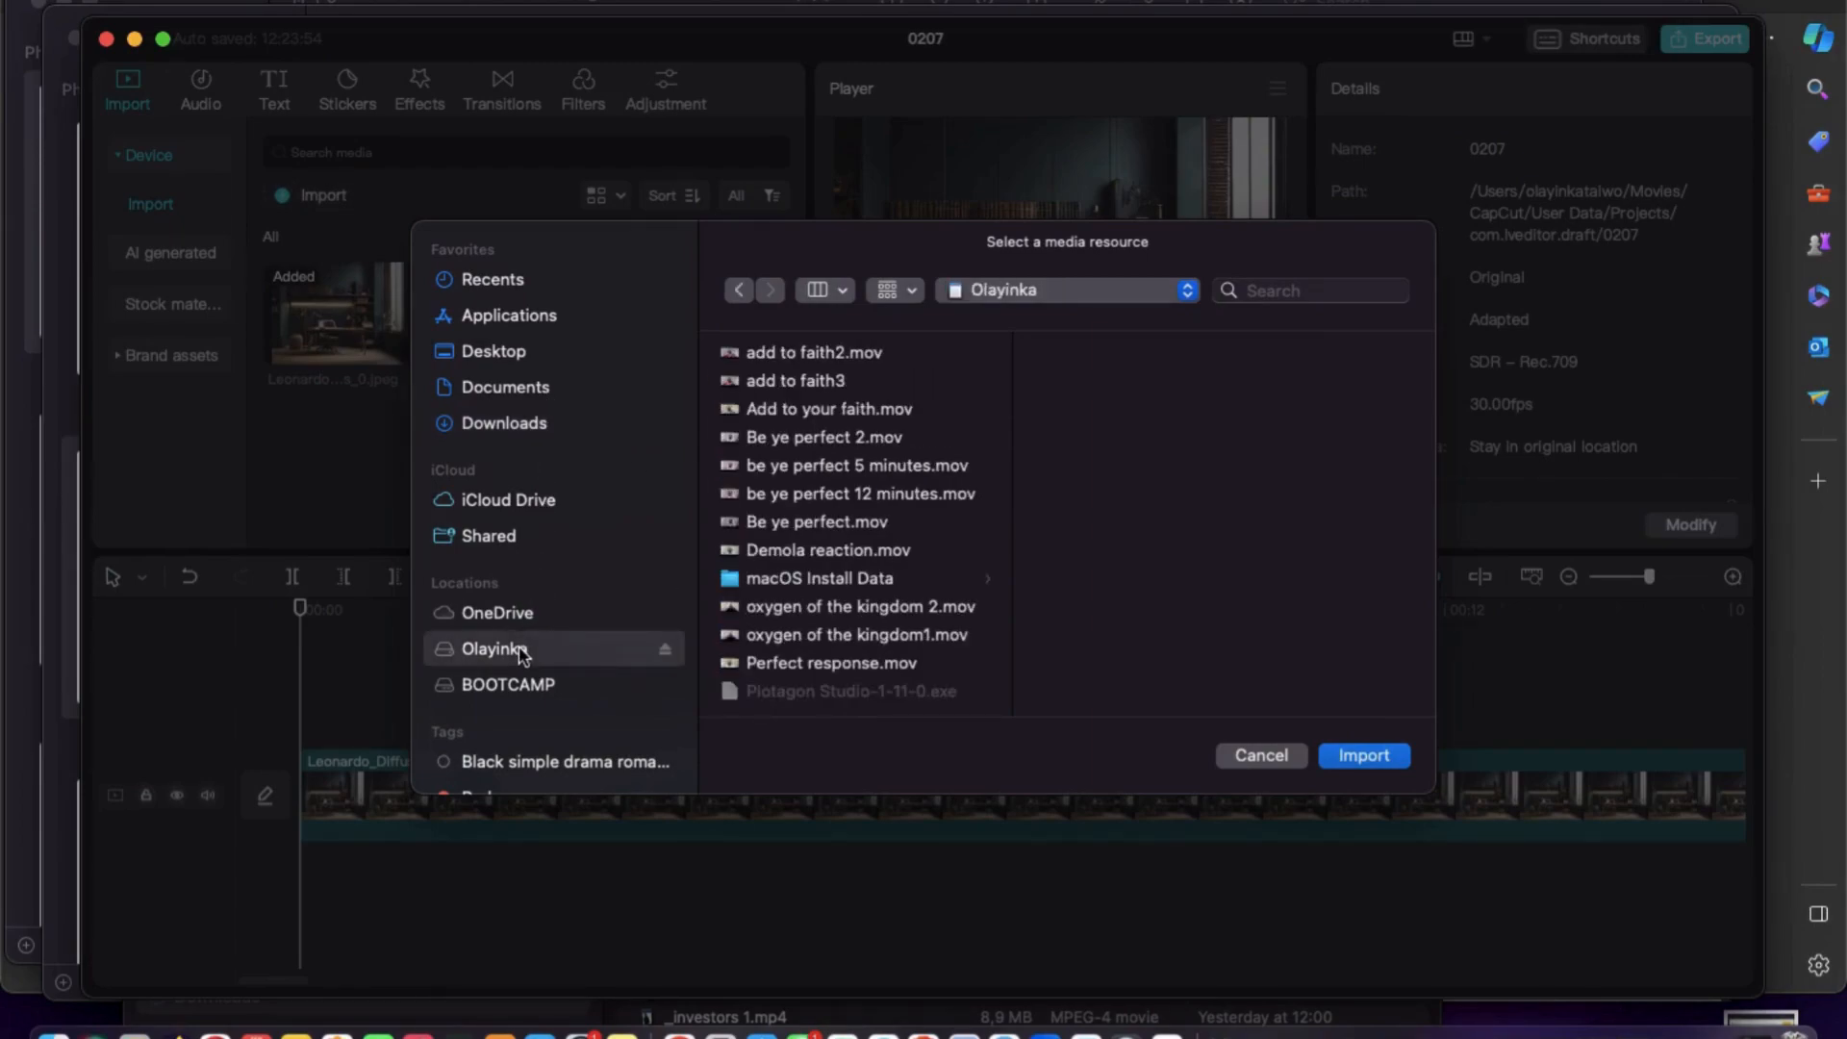
click(833, 382)
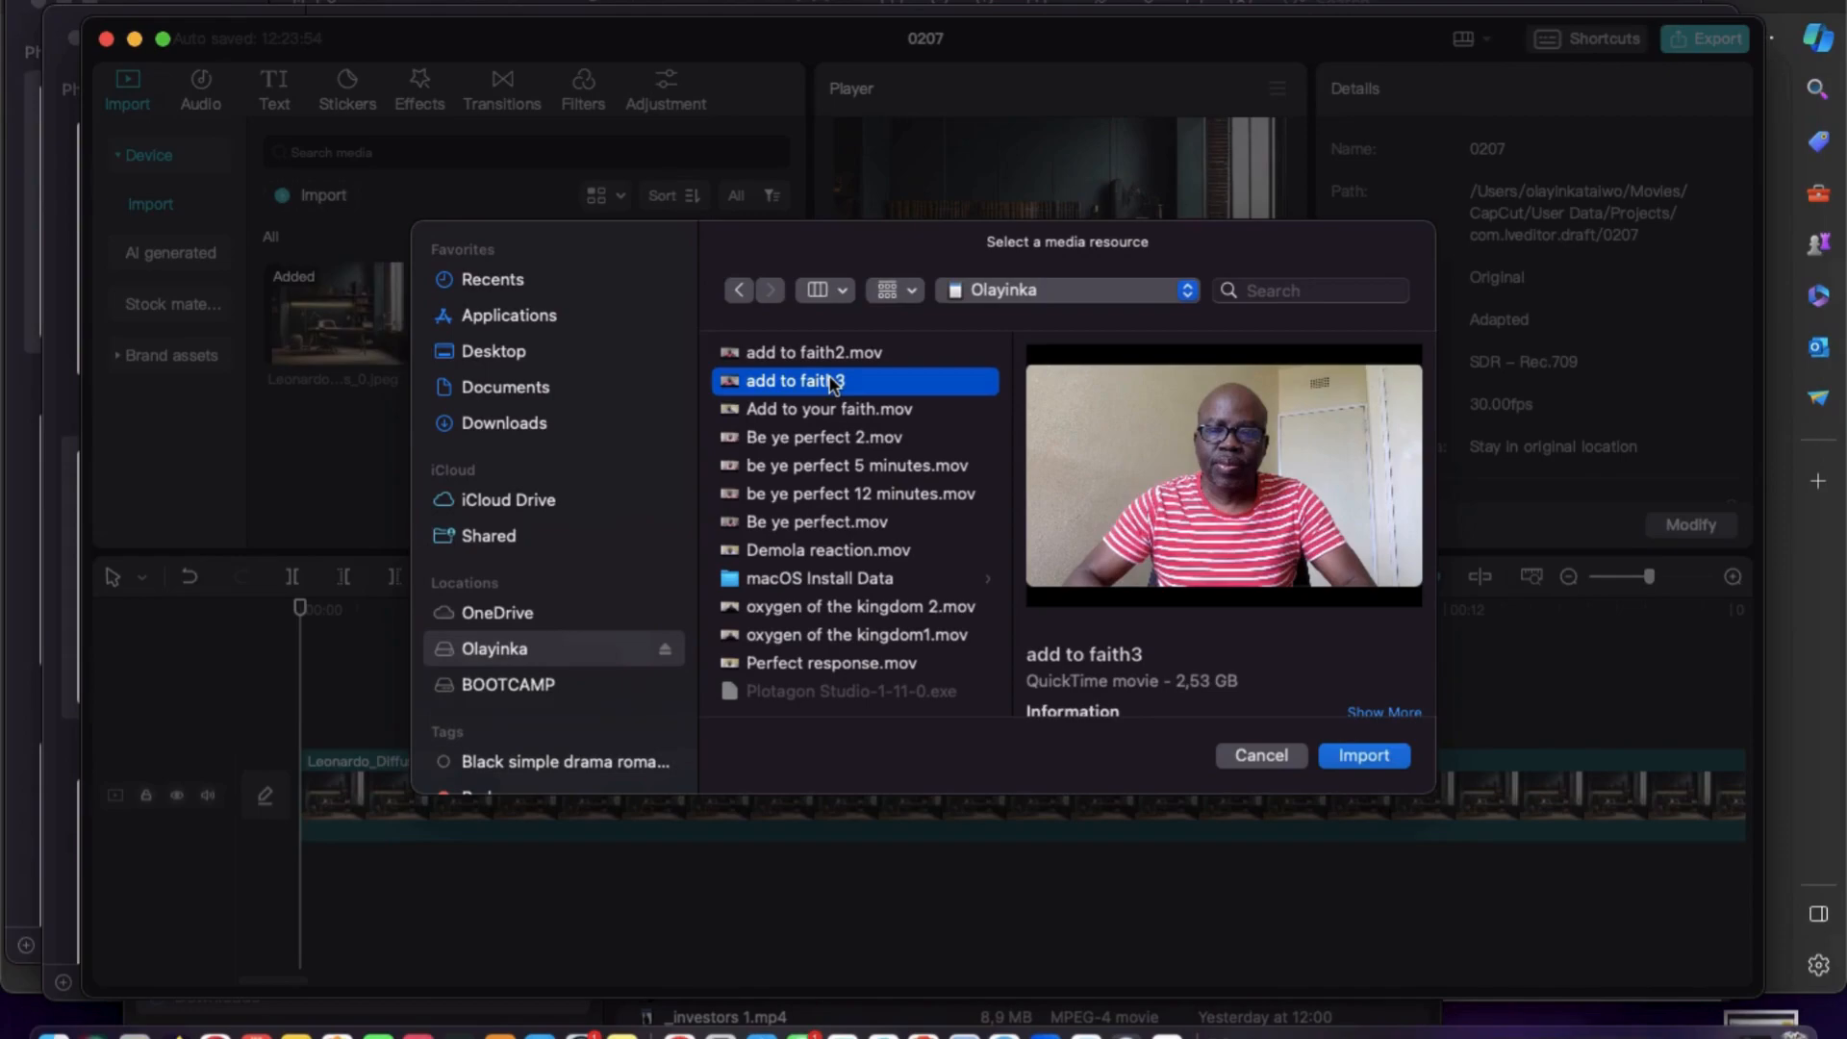
click(857, 468)
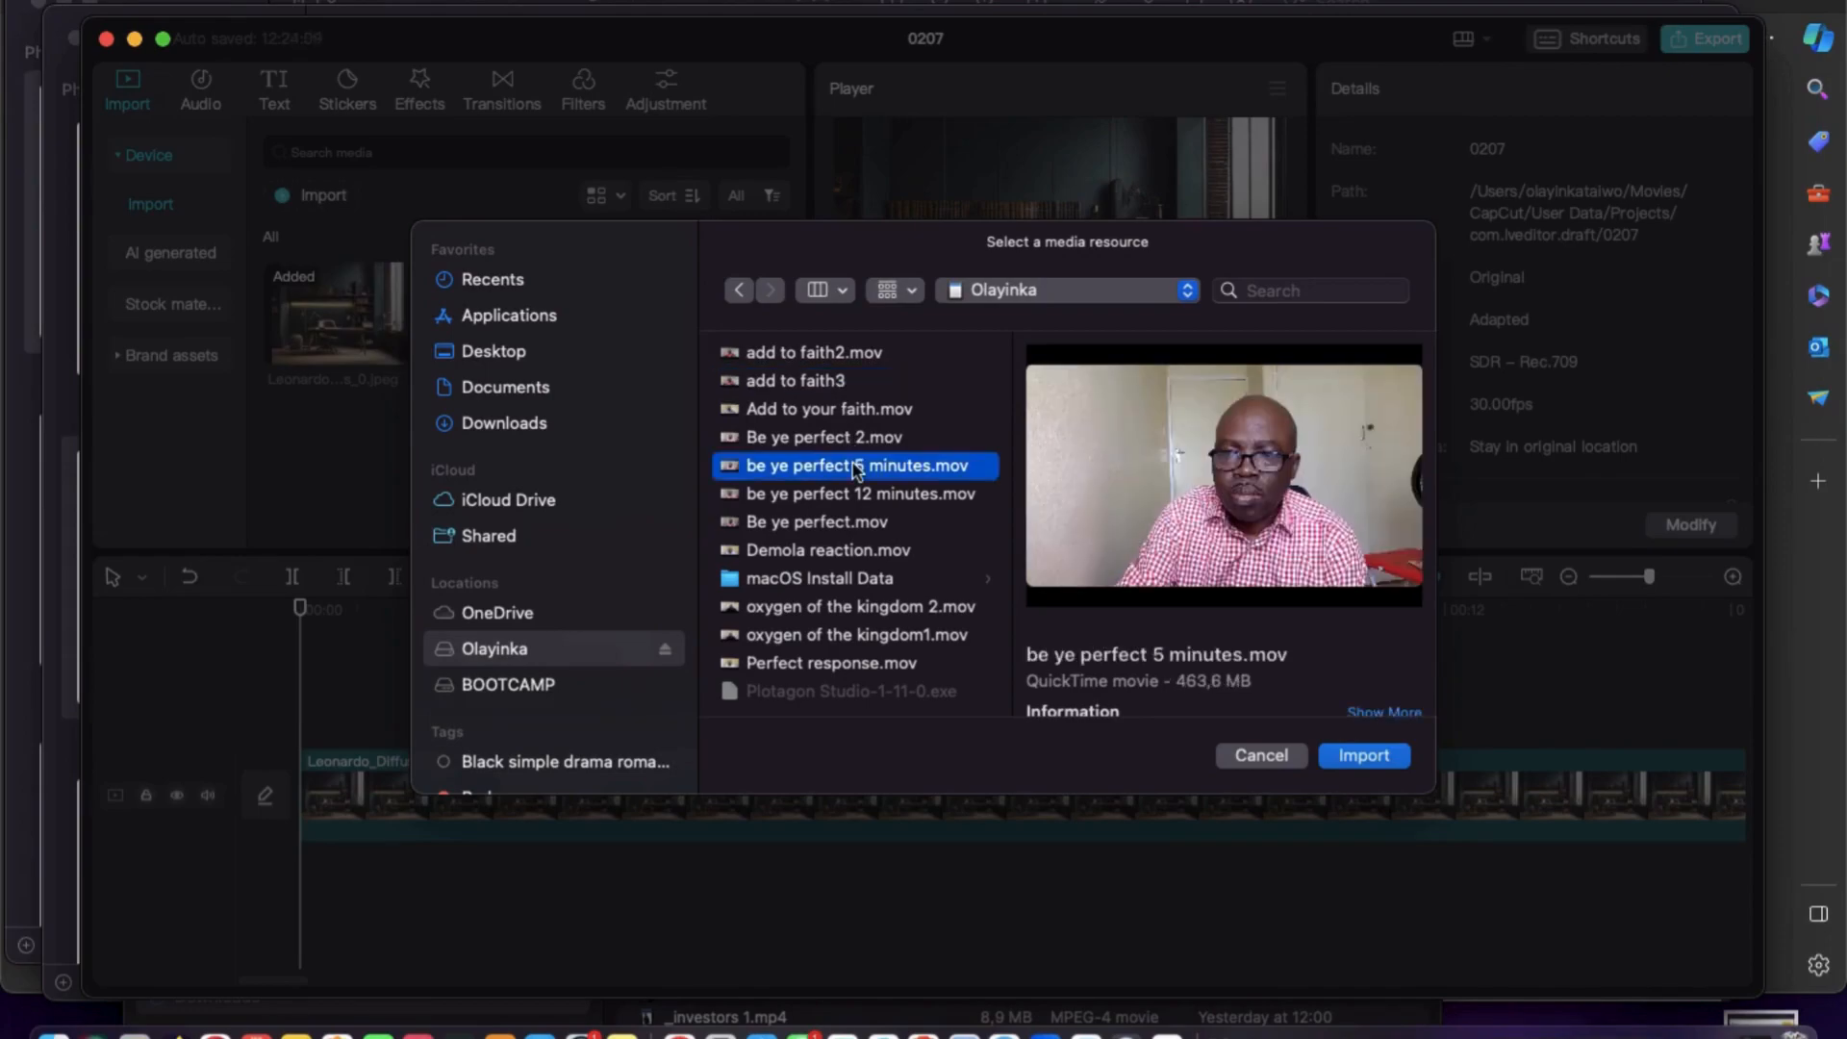
click(1366, 756)
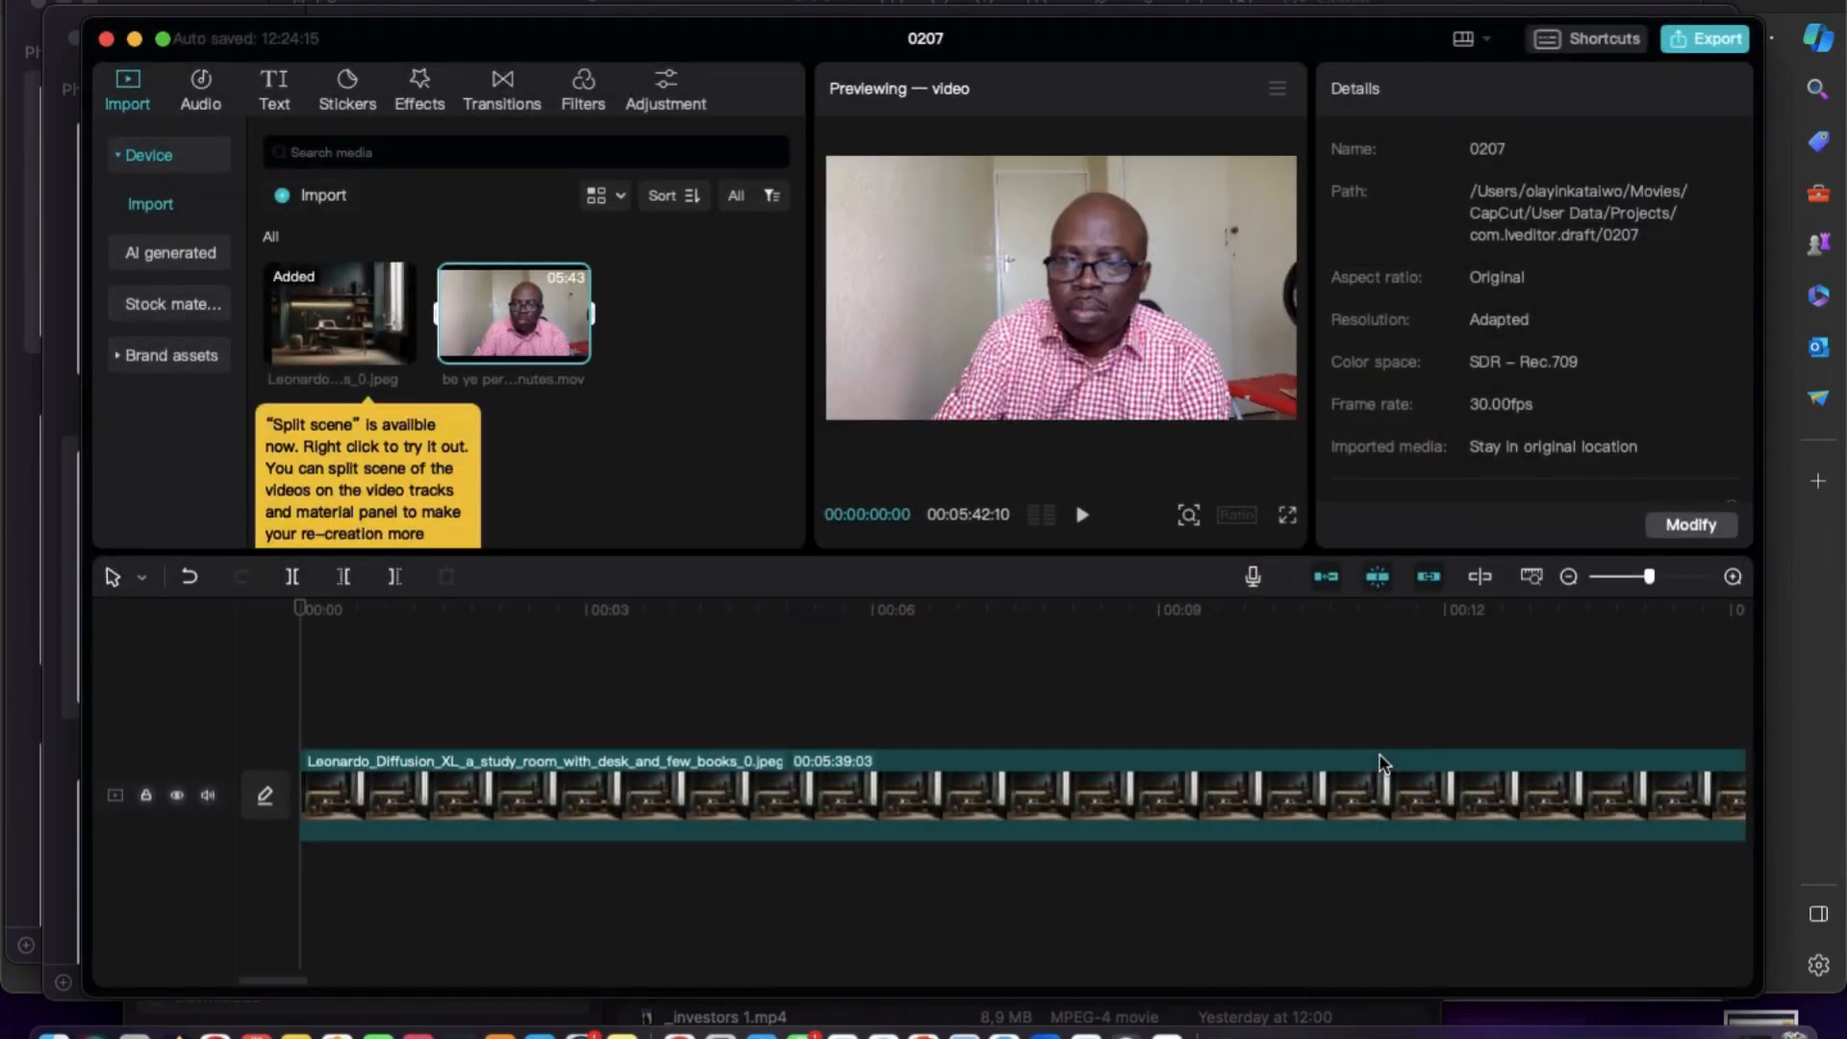
mouse_move(578, 350)
click(576, 349)
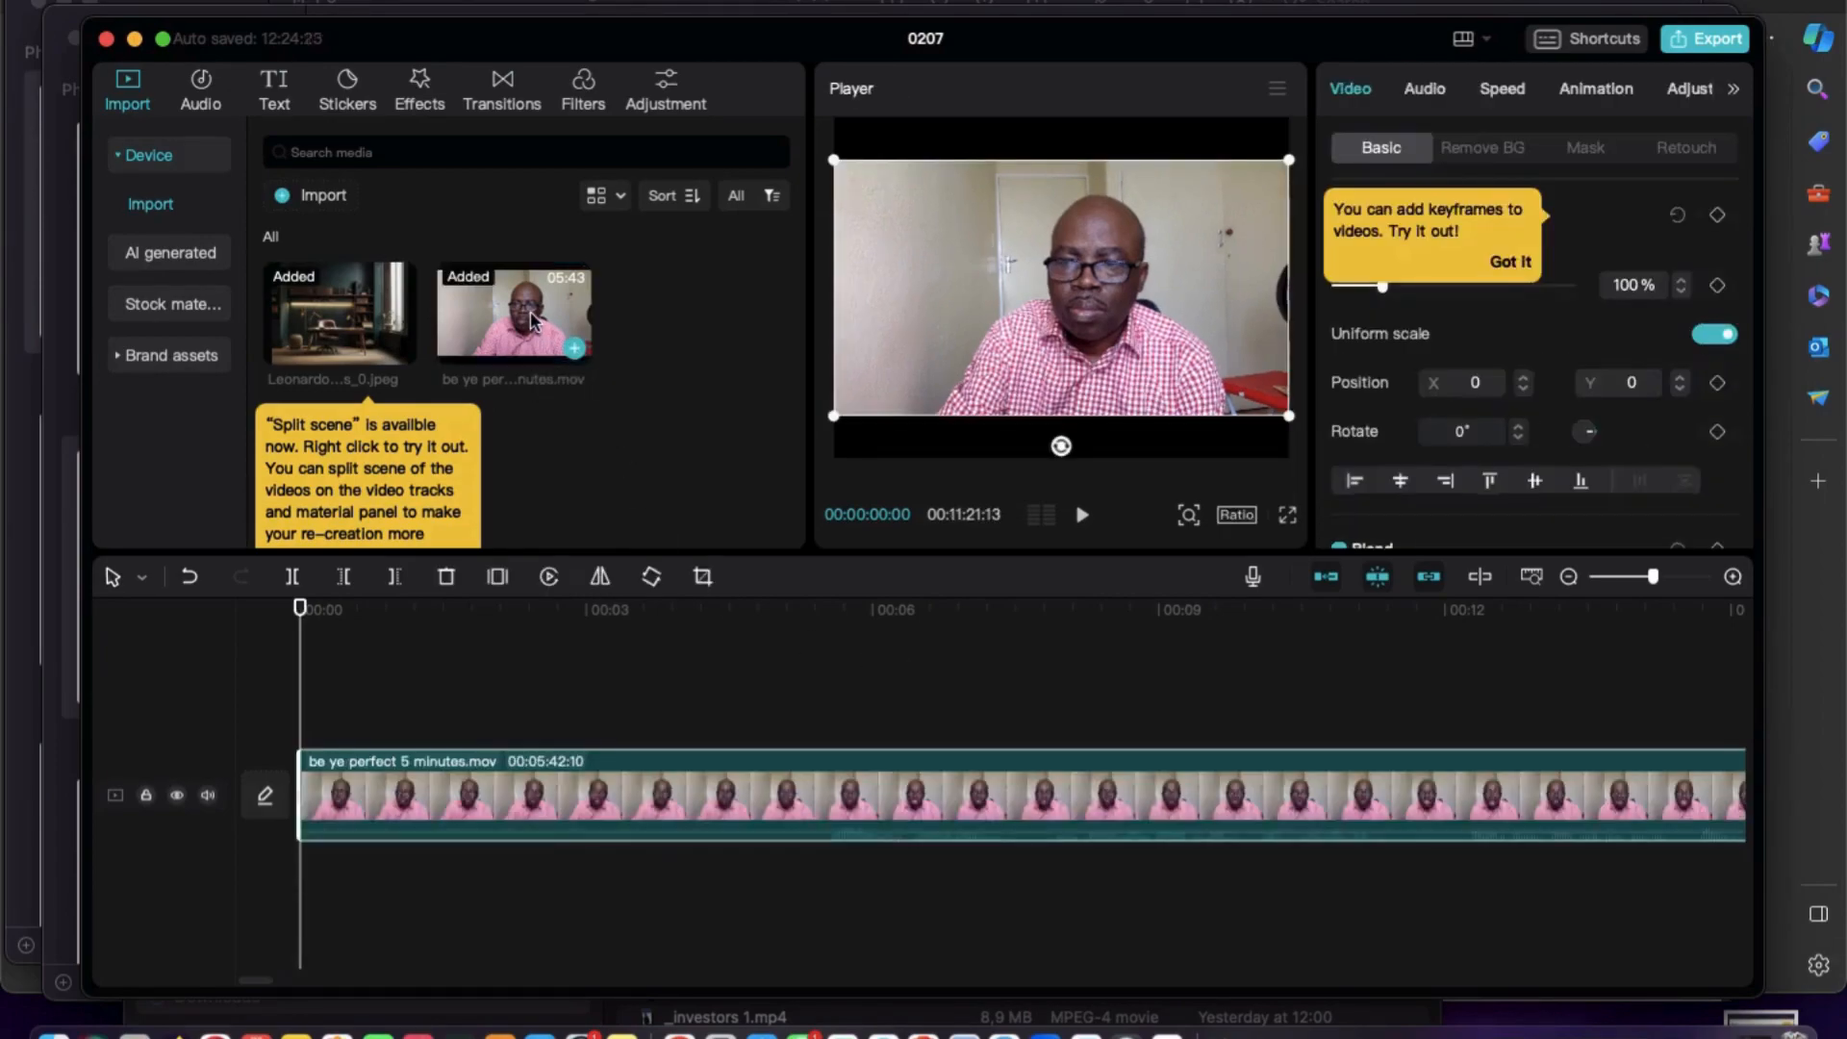
click(532, 320)
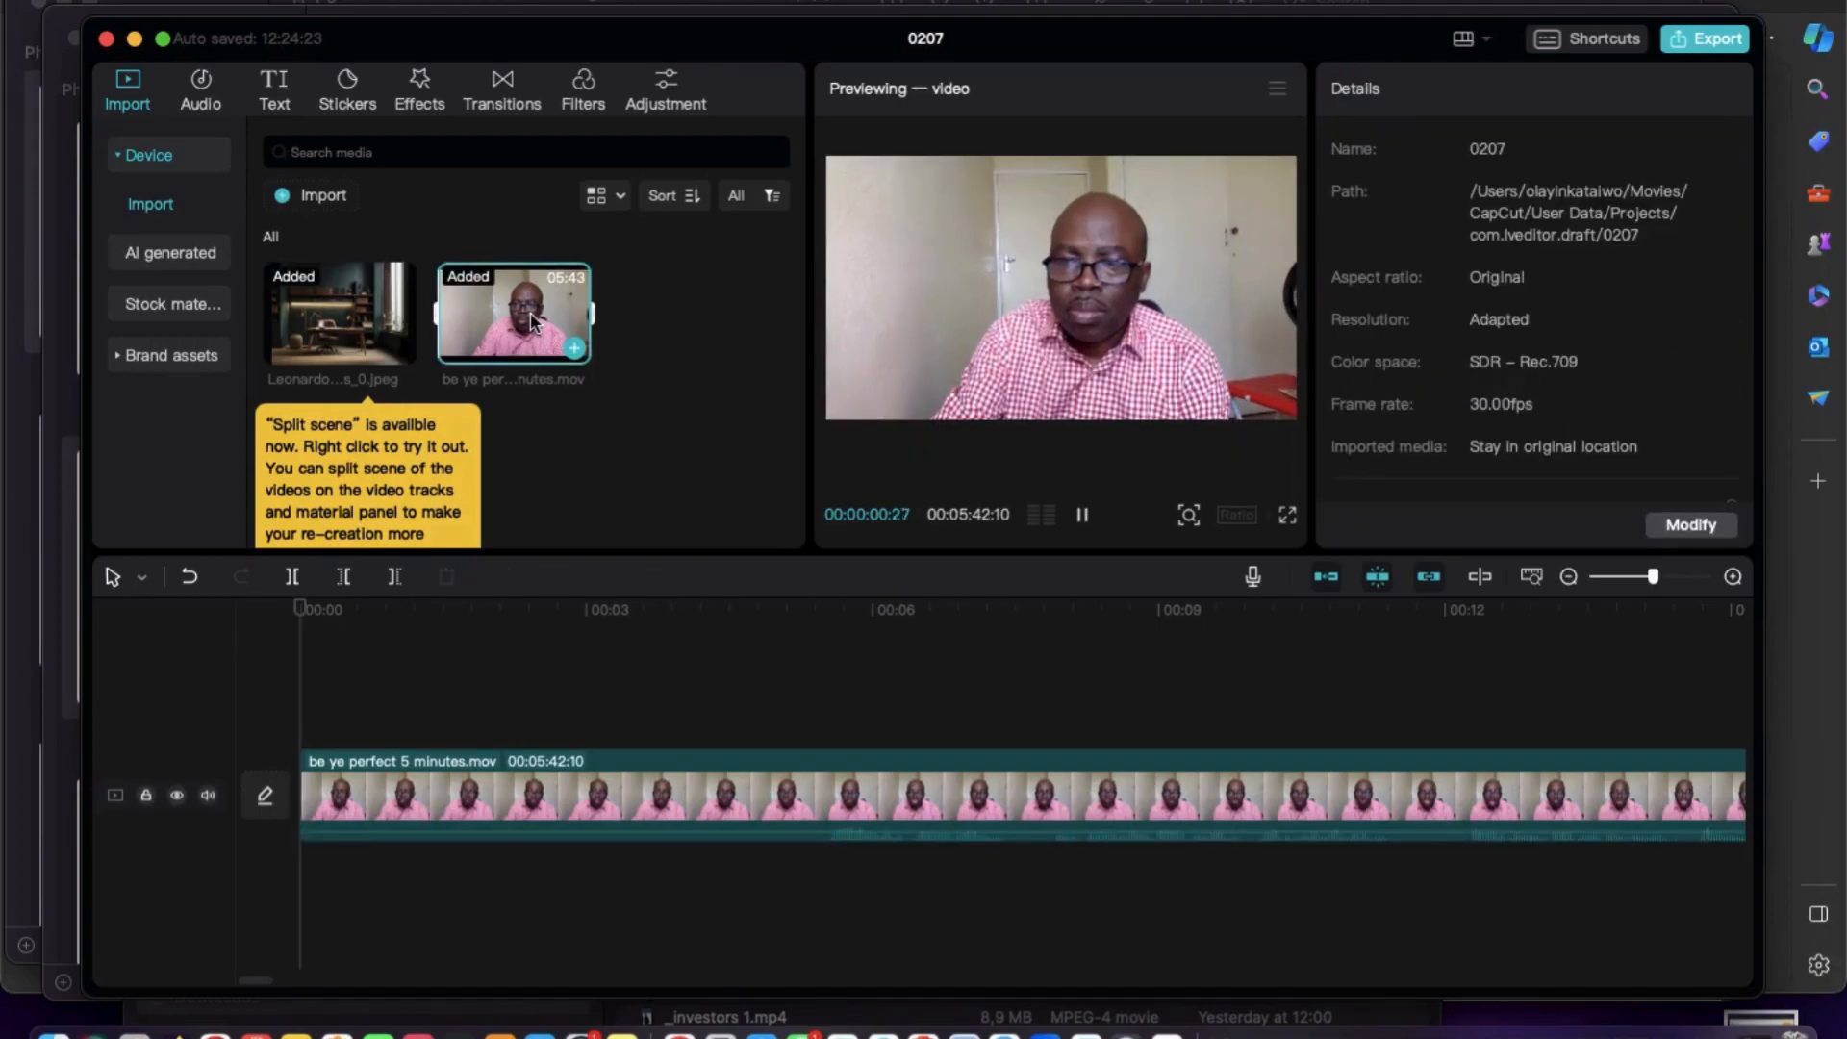
key(super+z)
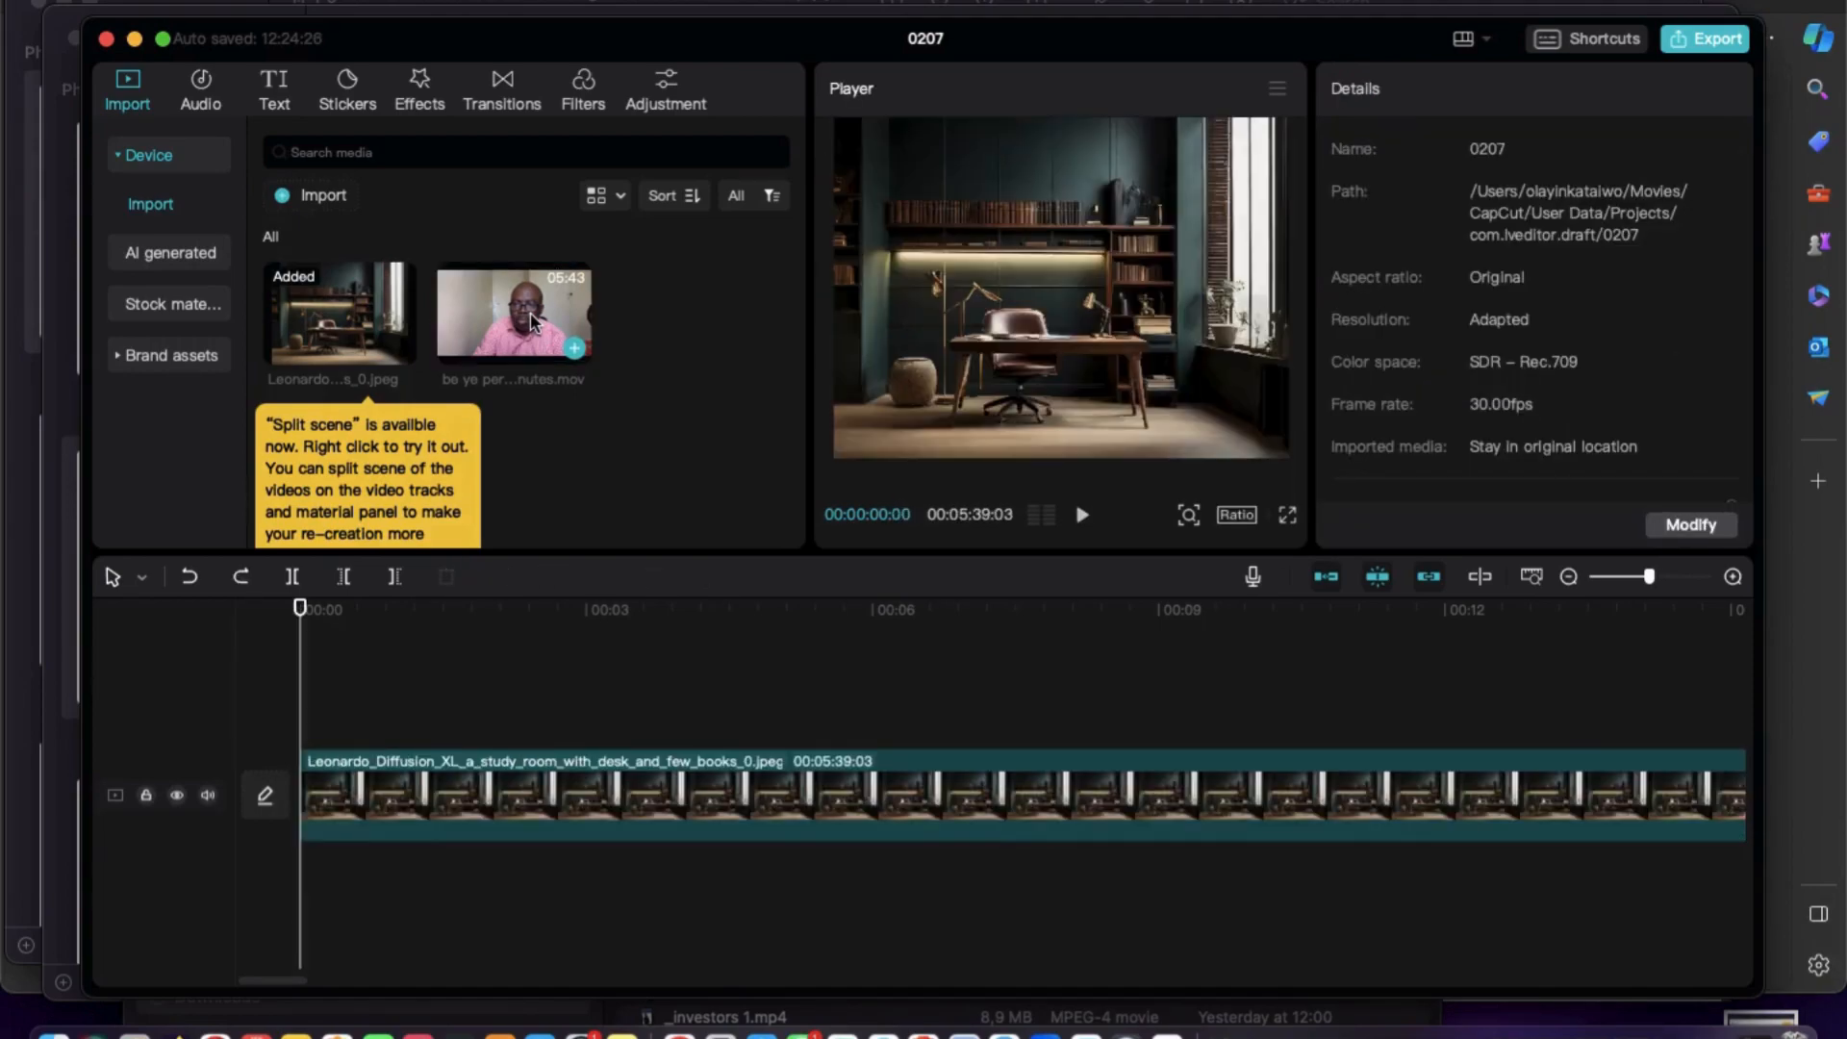
Place be ye perfect 5 minutes.mov on a track above the study room image, starting at 00:00, and cut out its background with Auto removal.
drag(524, 310, 297, 701)
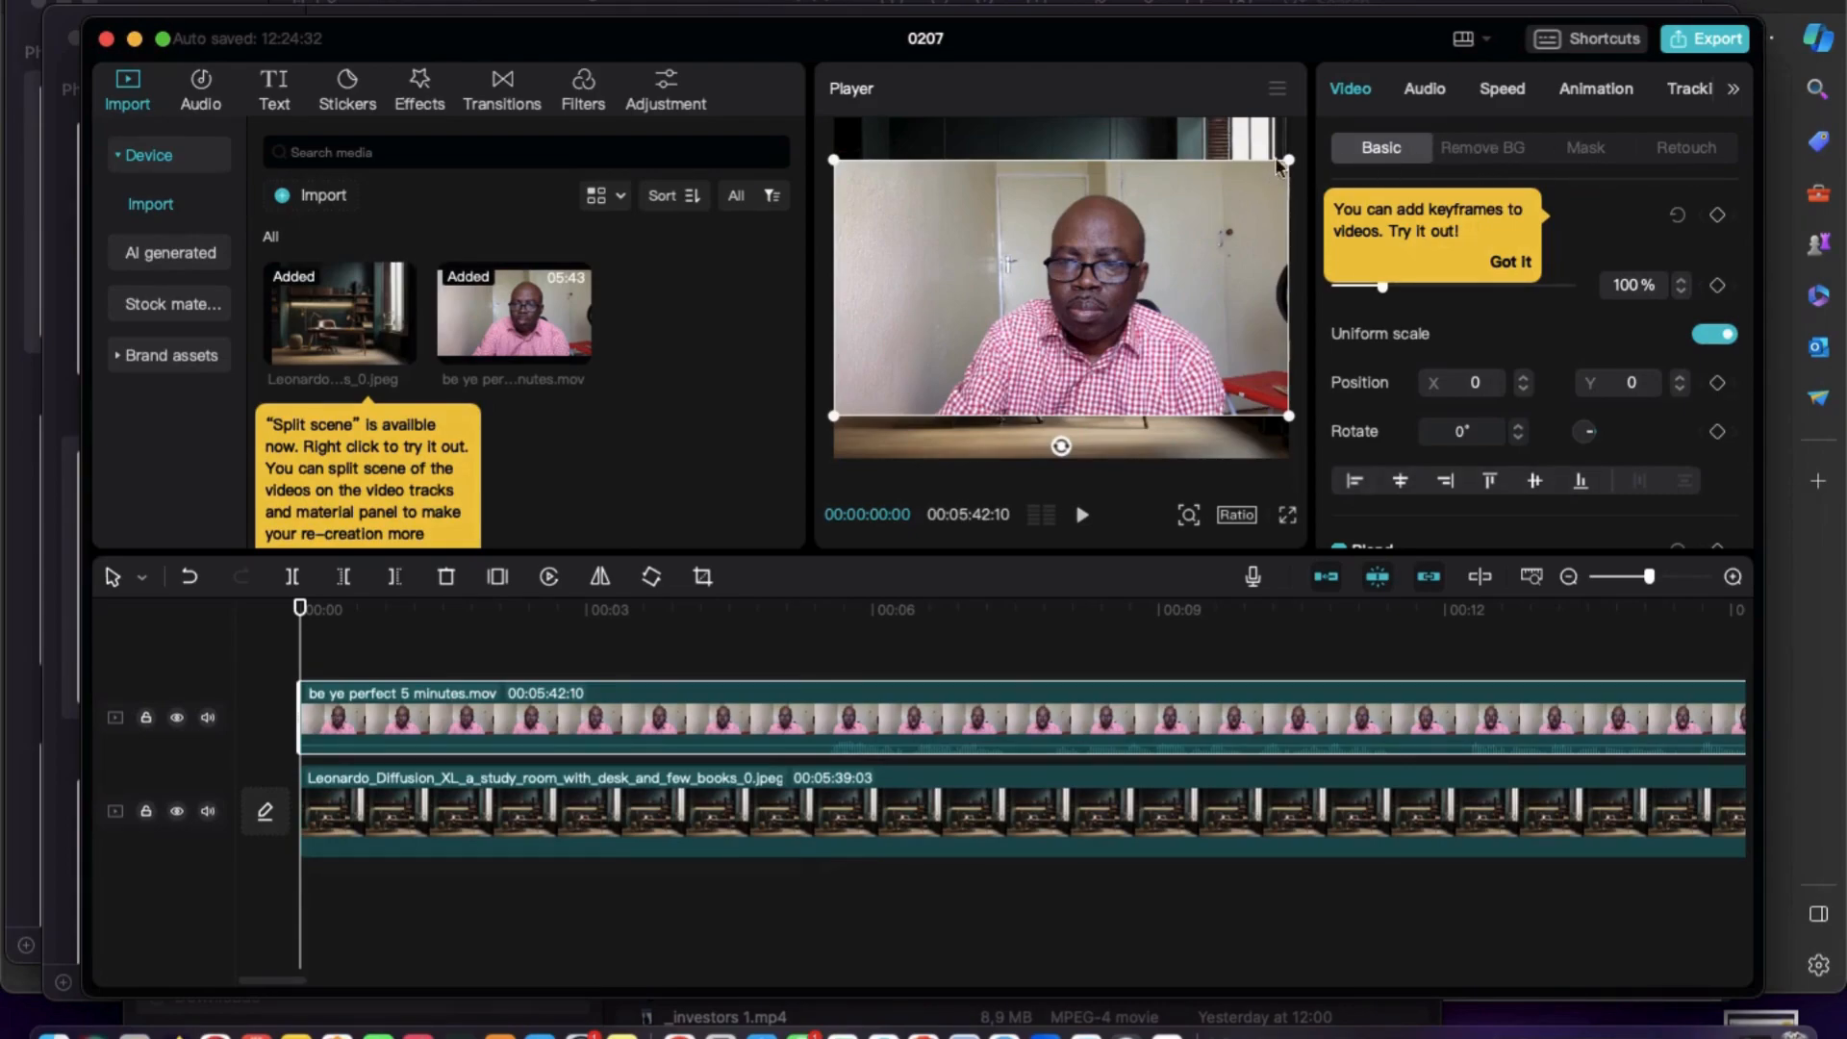
click(1506, 266)
click(1487, 154)
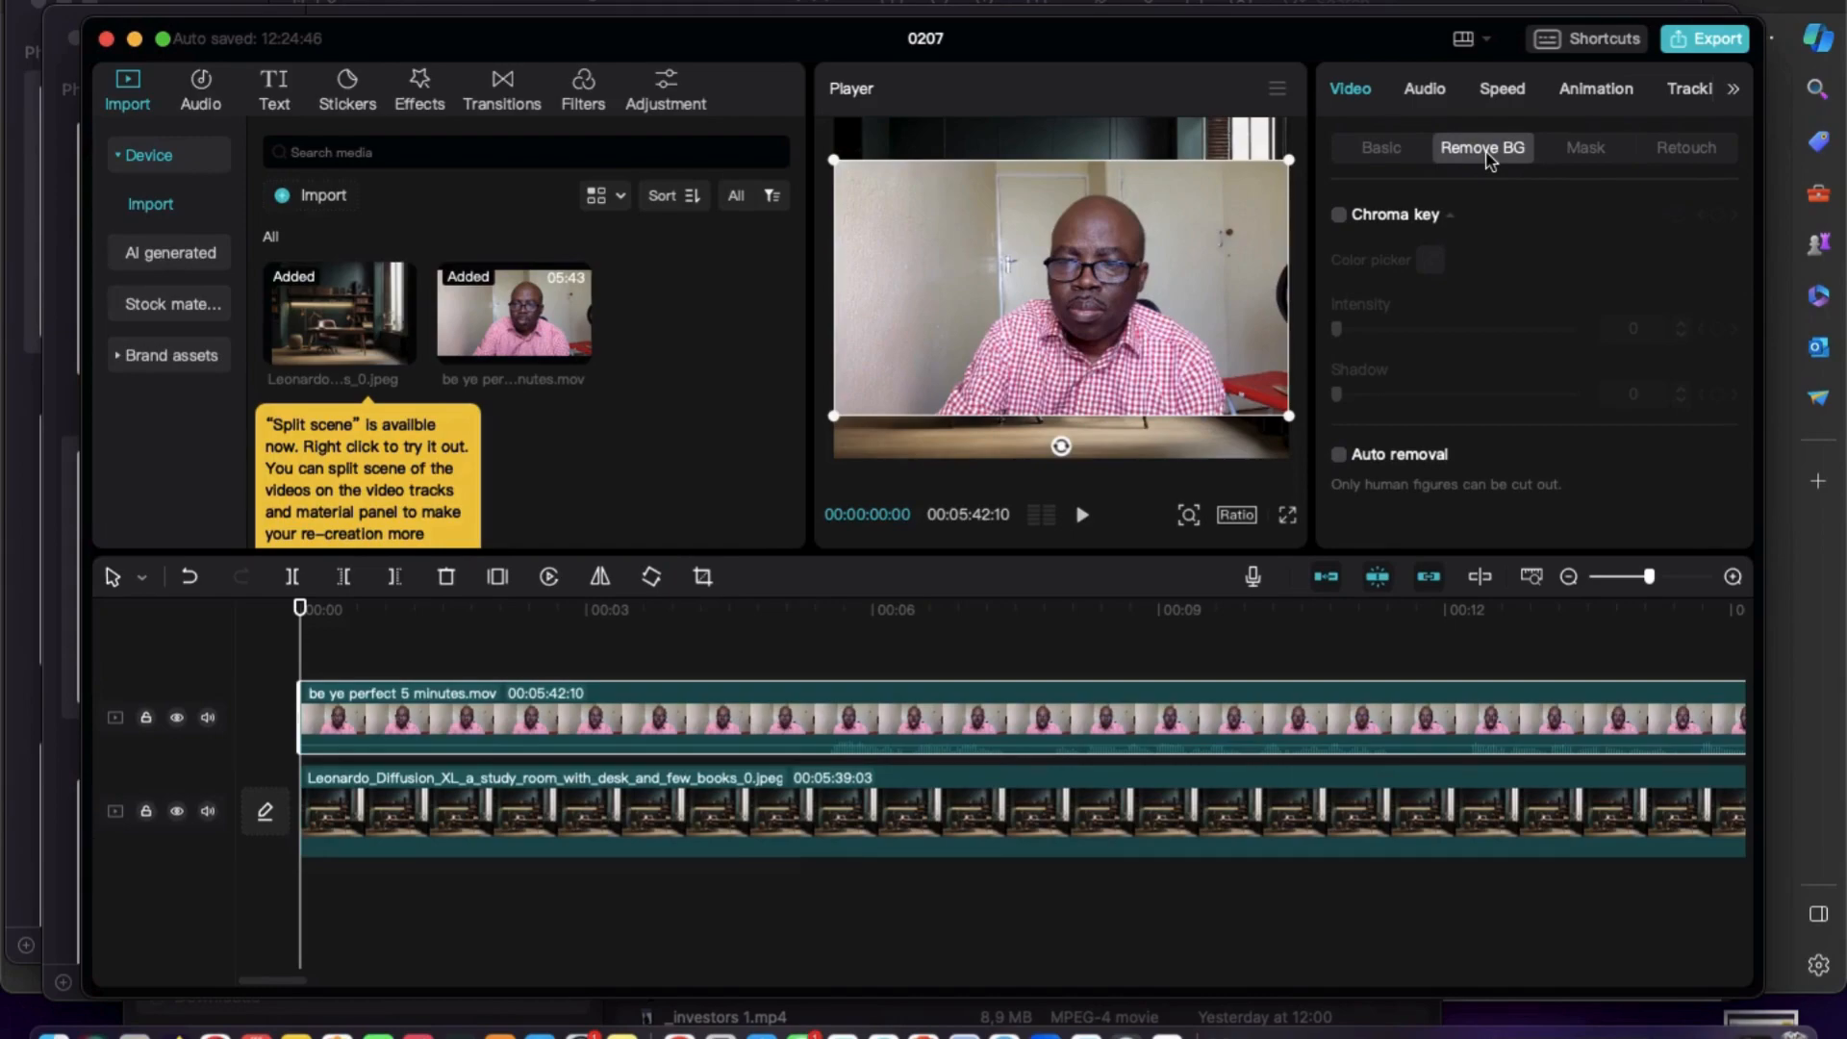
click(1340, 456)
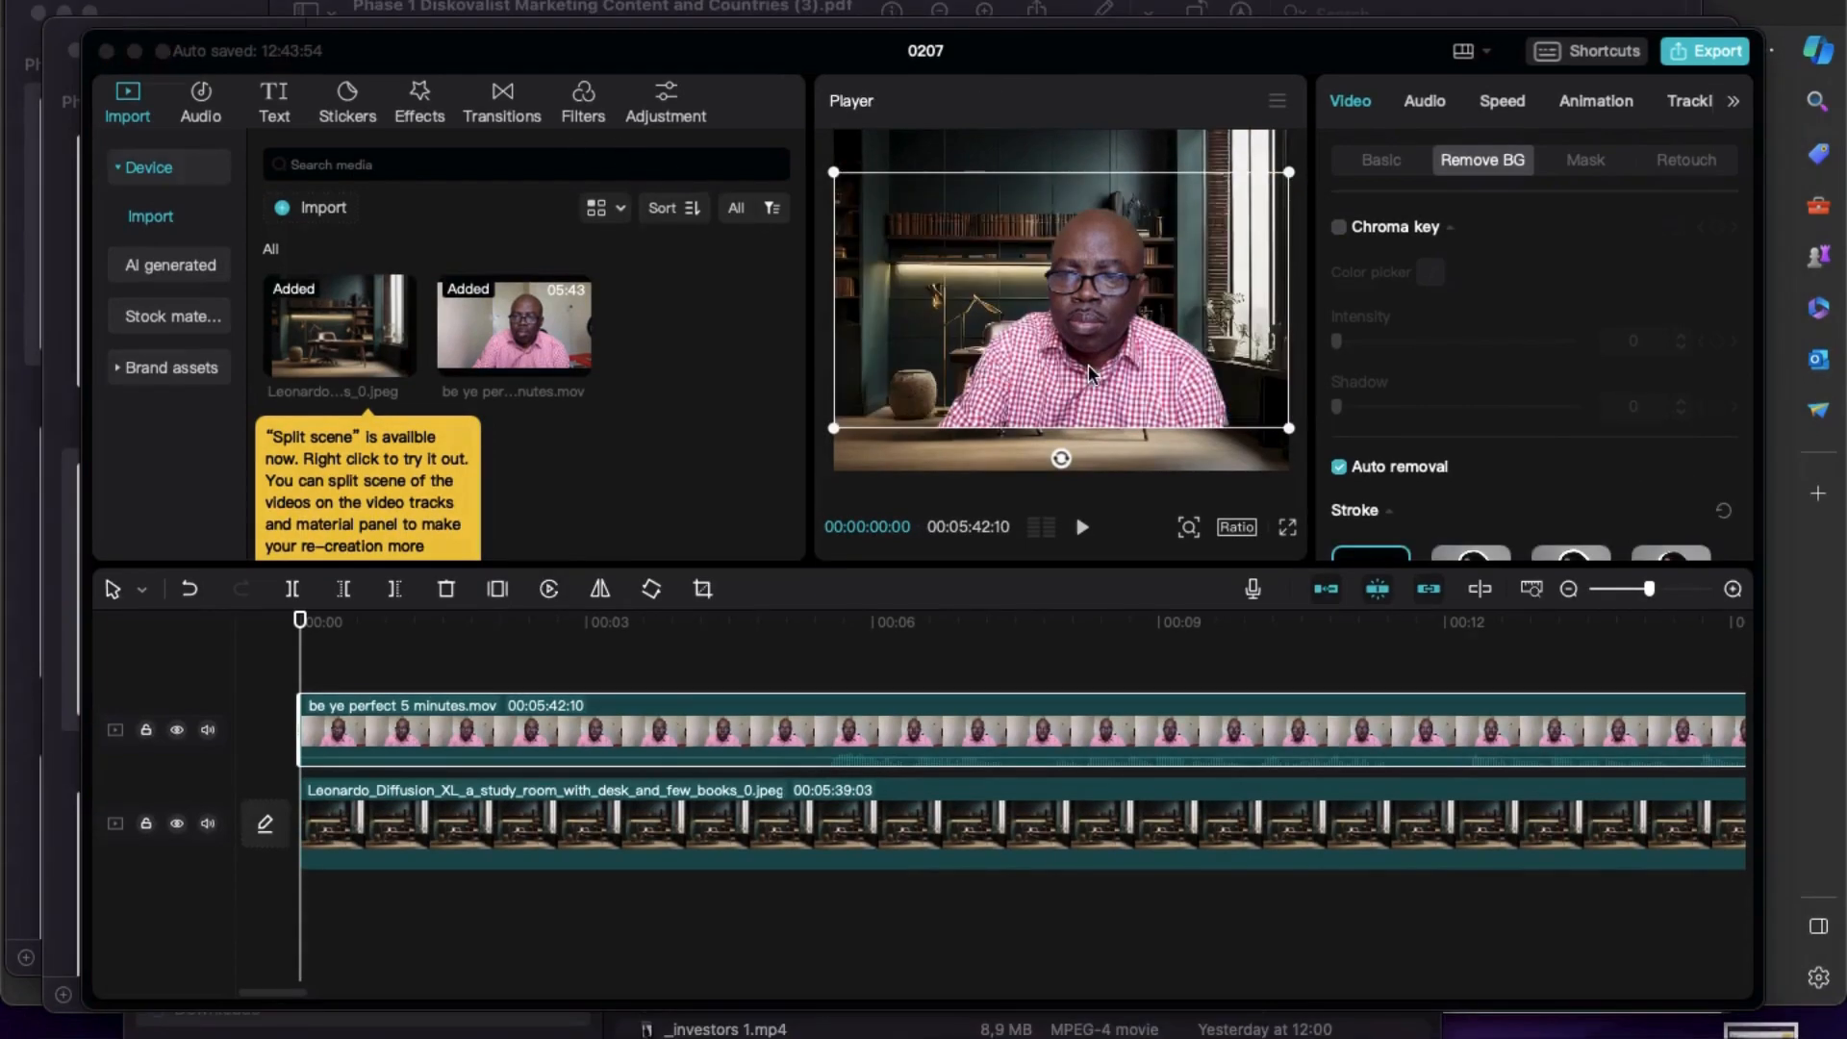
Scale the speaker cutout slightly smaller than the frame and position it at the frame's lower edge in front of the desk.
drag(1088, 365, 1077, 407)
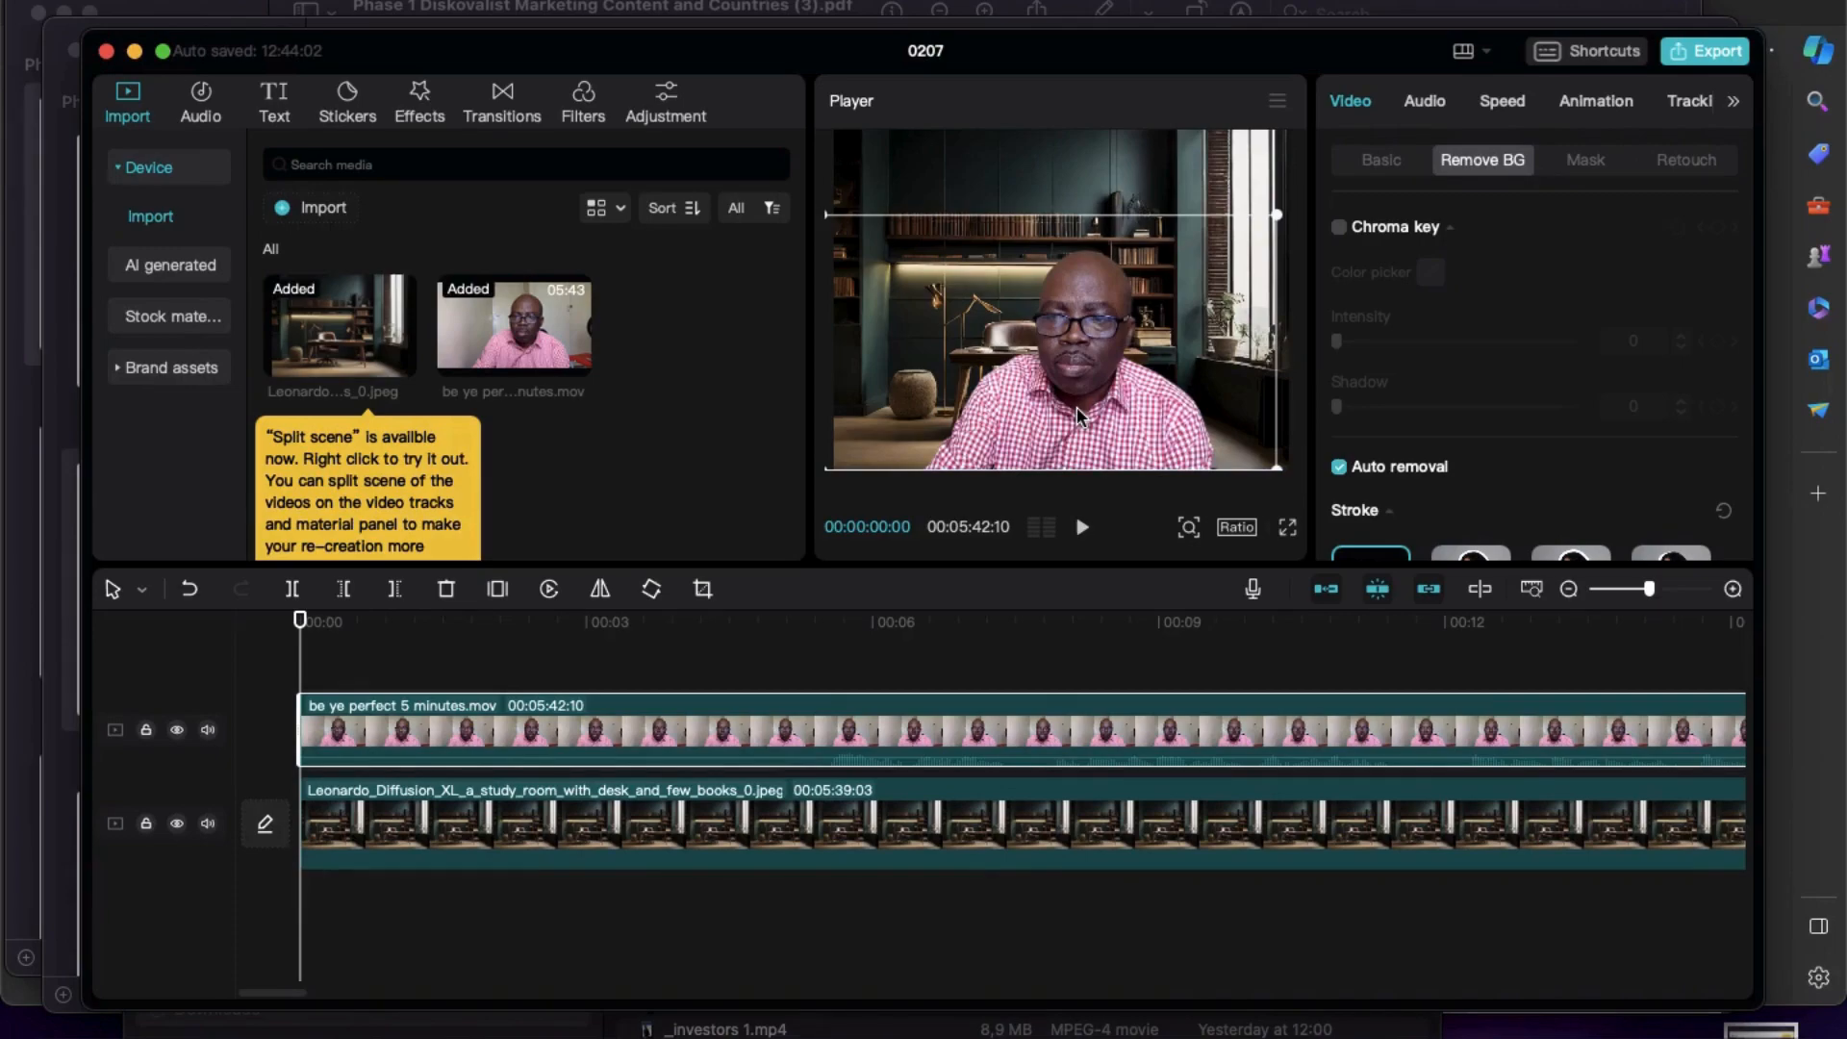
mouse_move(1100, 414)
mouse_down()
mouse_move(1047, 374)
mouse_move(1071, 406)
mouse_up()
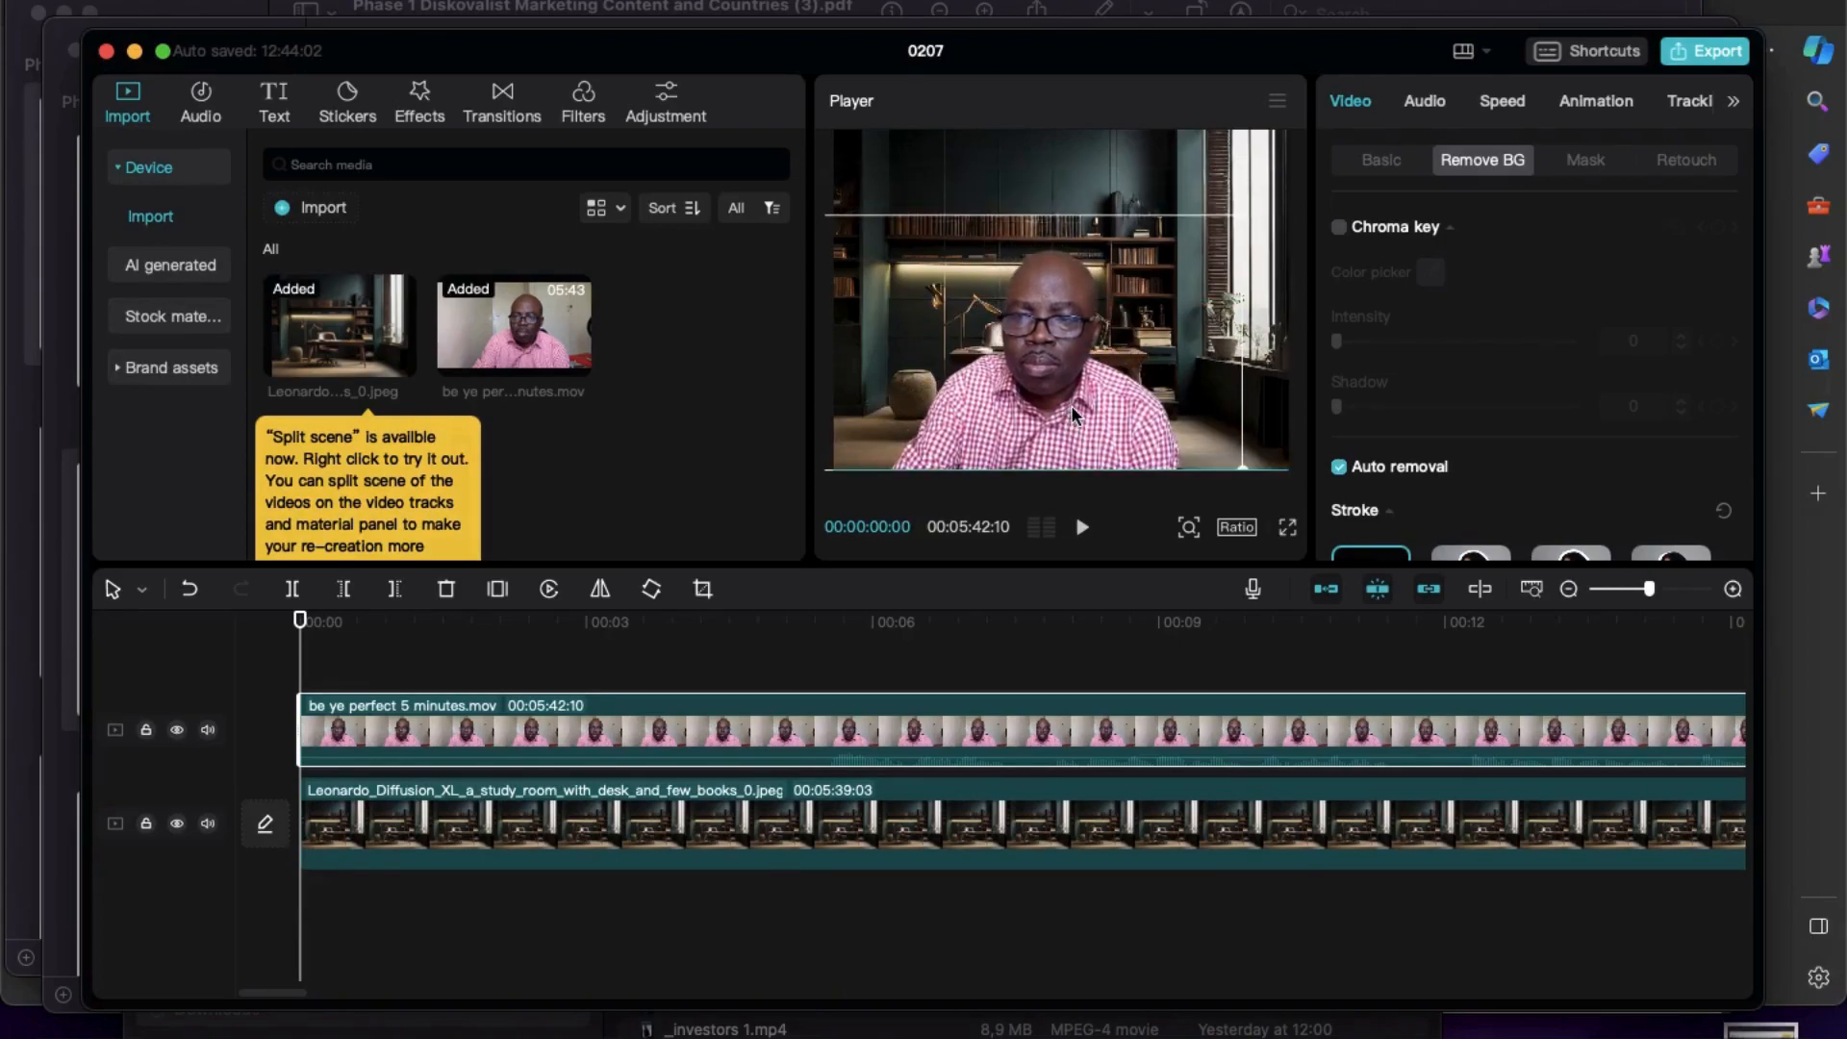
drag(983, 270, 1028, 266)
drag(834, 208, 898, 262)
drag(1106, 373, 1090, 421)
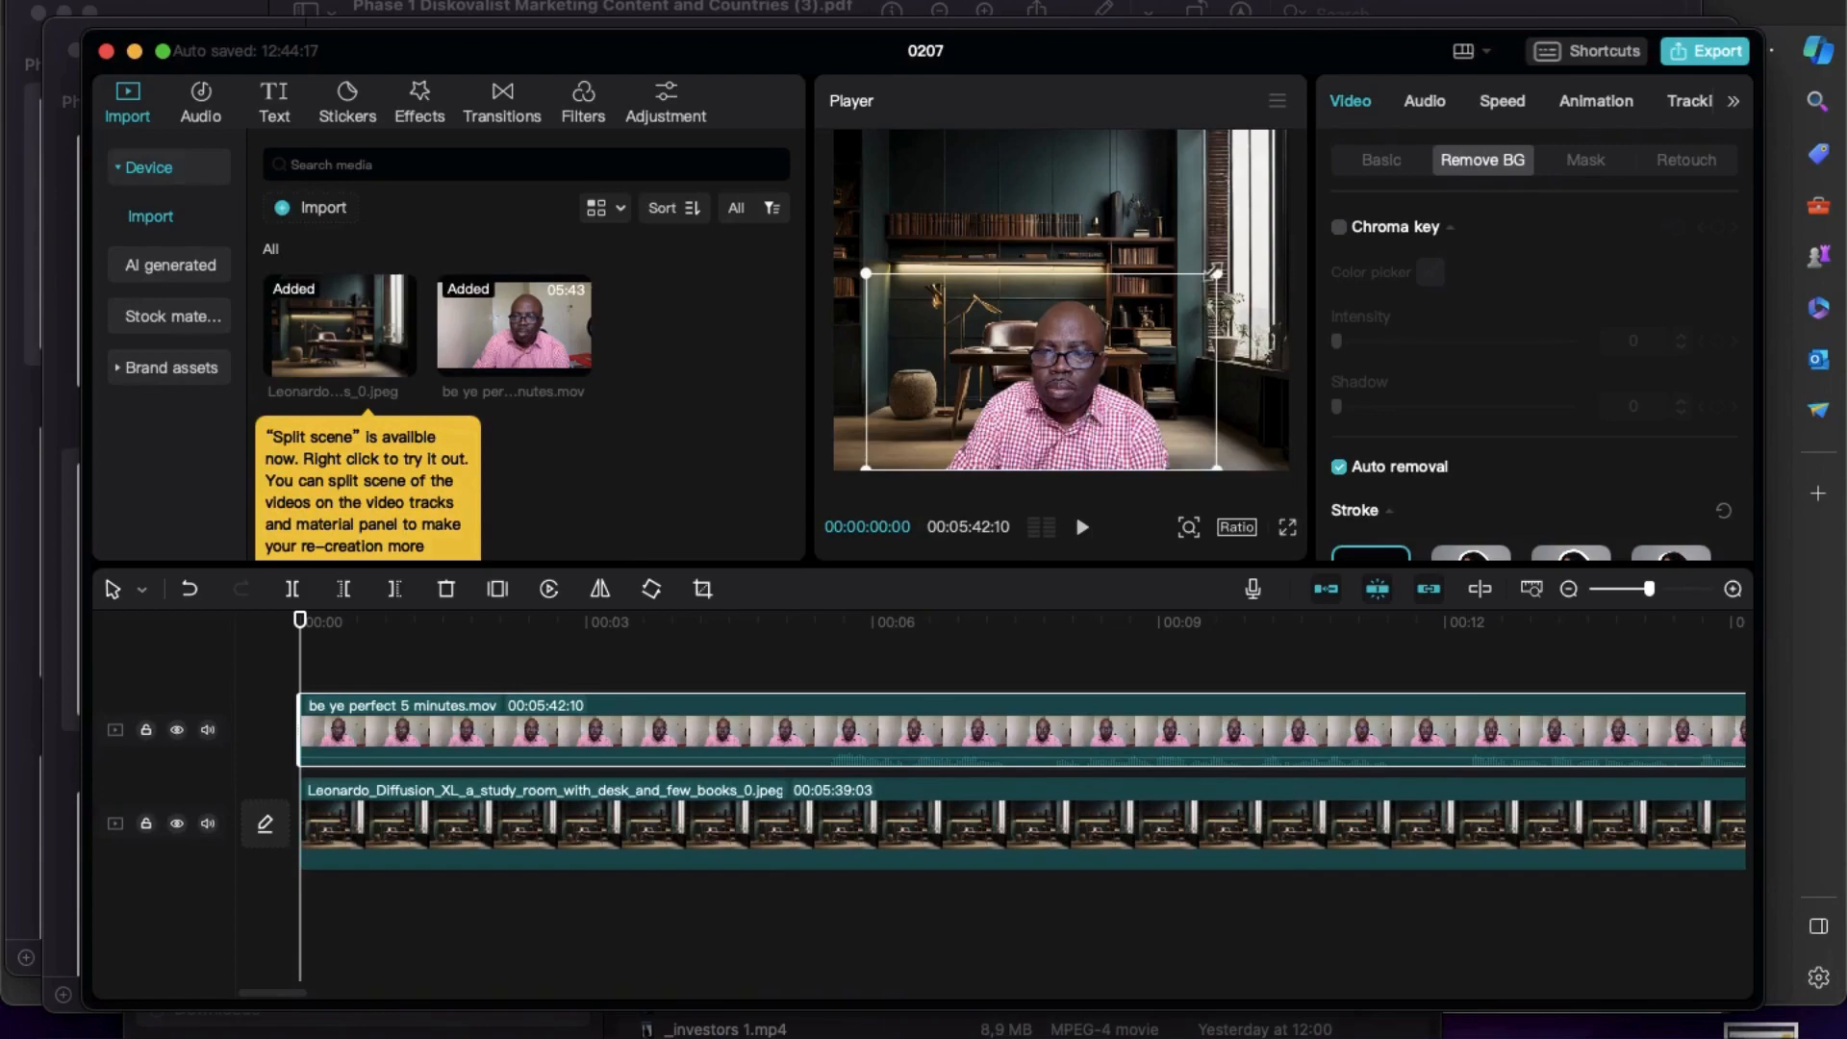
drag(1215, 271, 1279, 229)
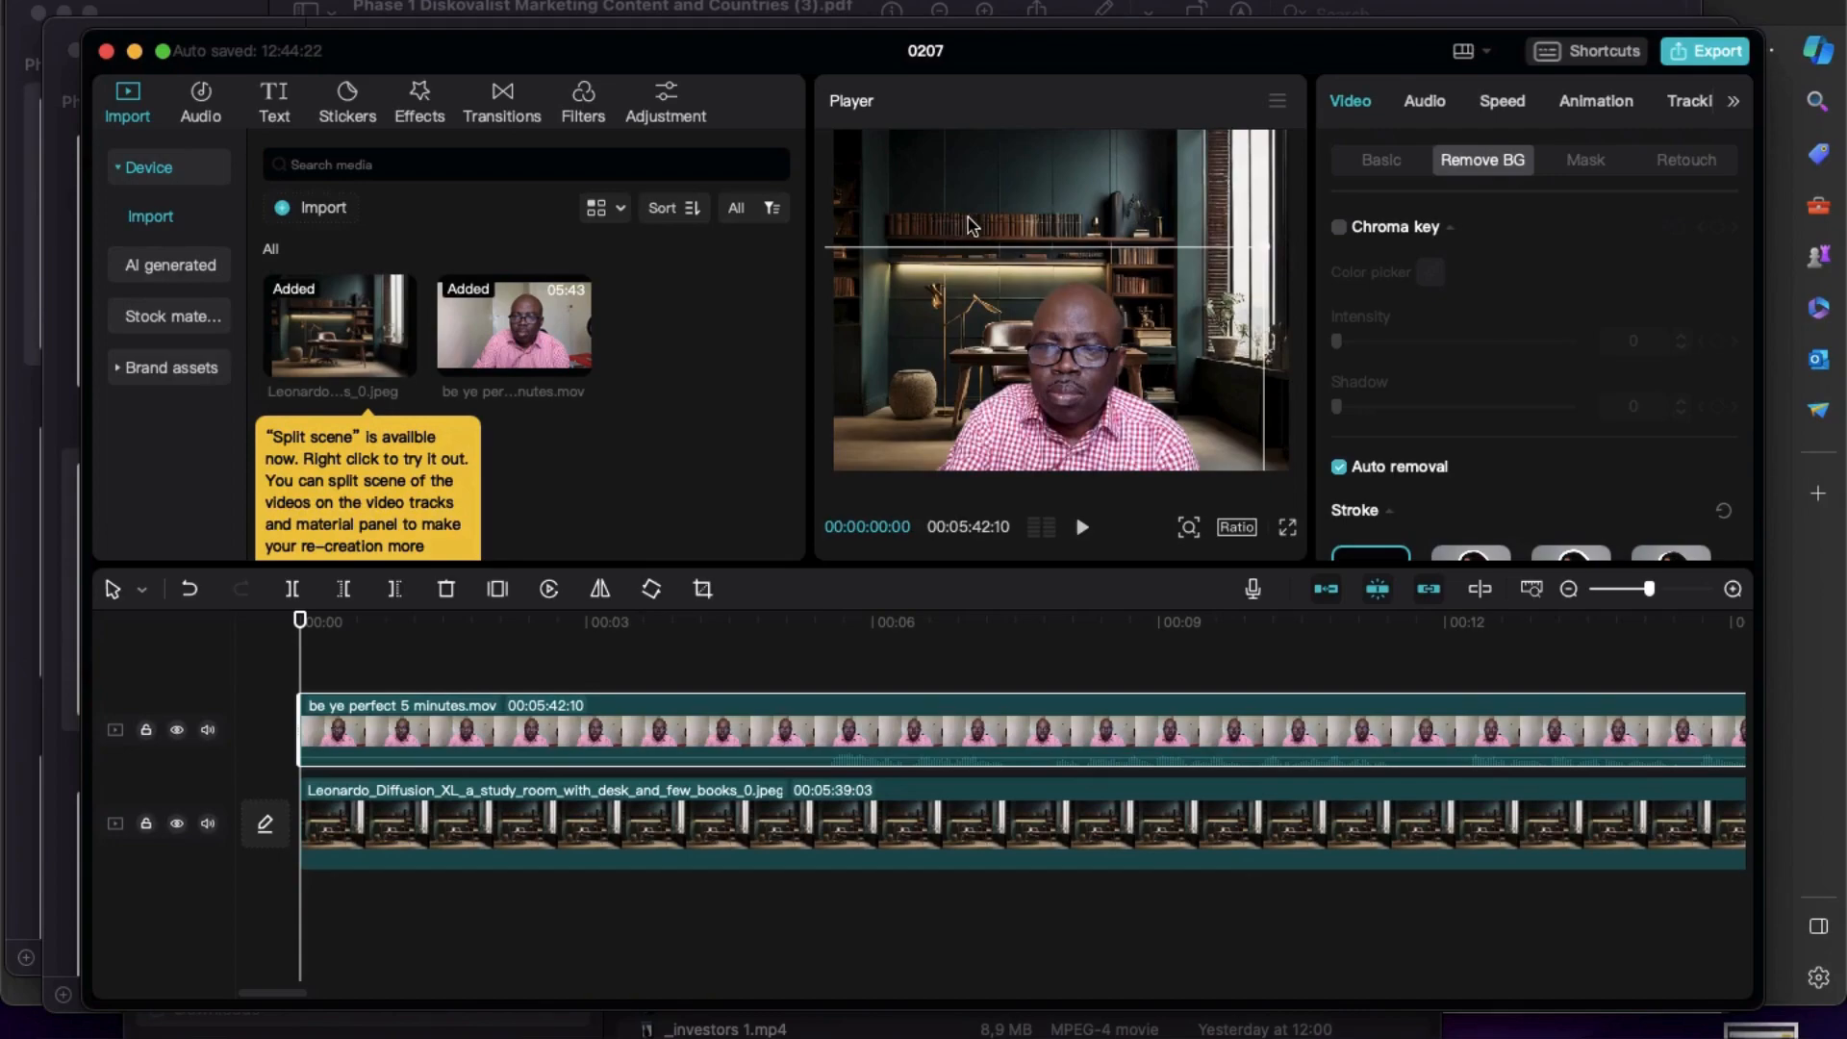
Preview the first 7 seconds or so of the composite and enlarge the speaker cutout in the frame.
click(1082, 528)
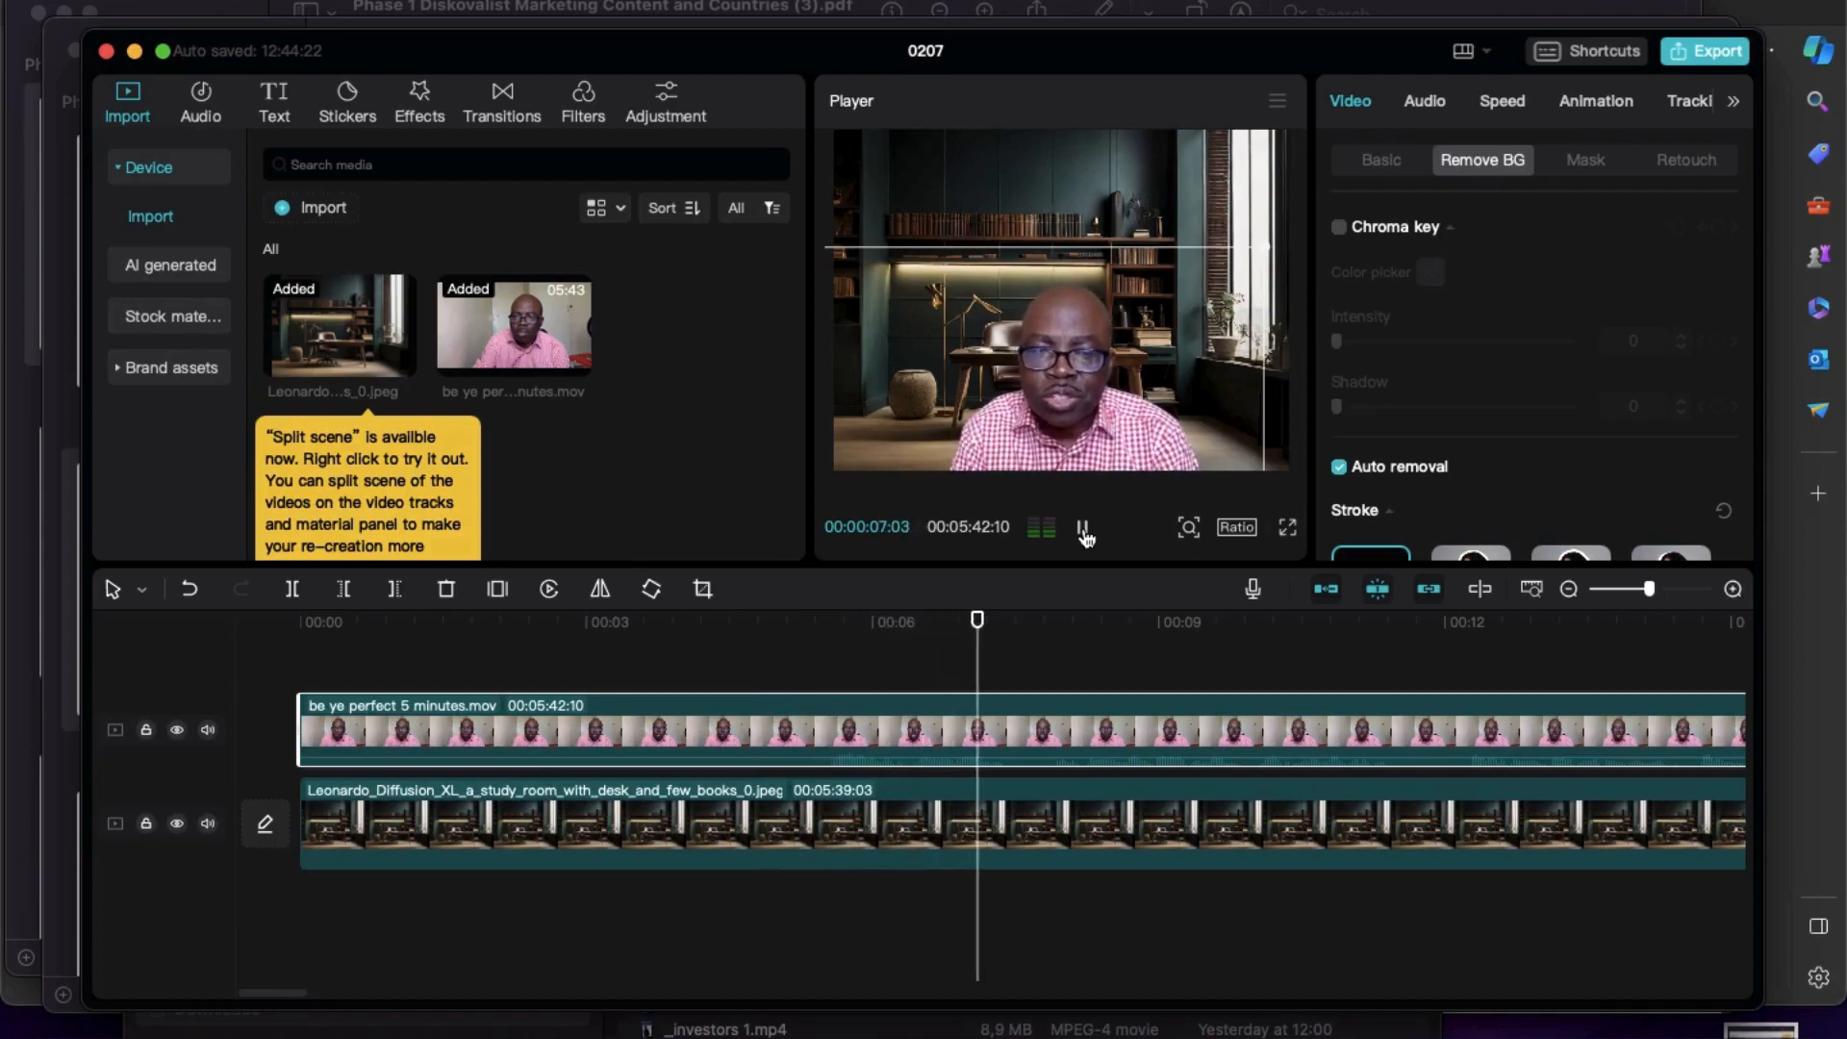
click(1083, 529)
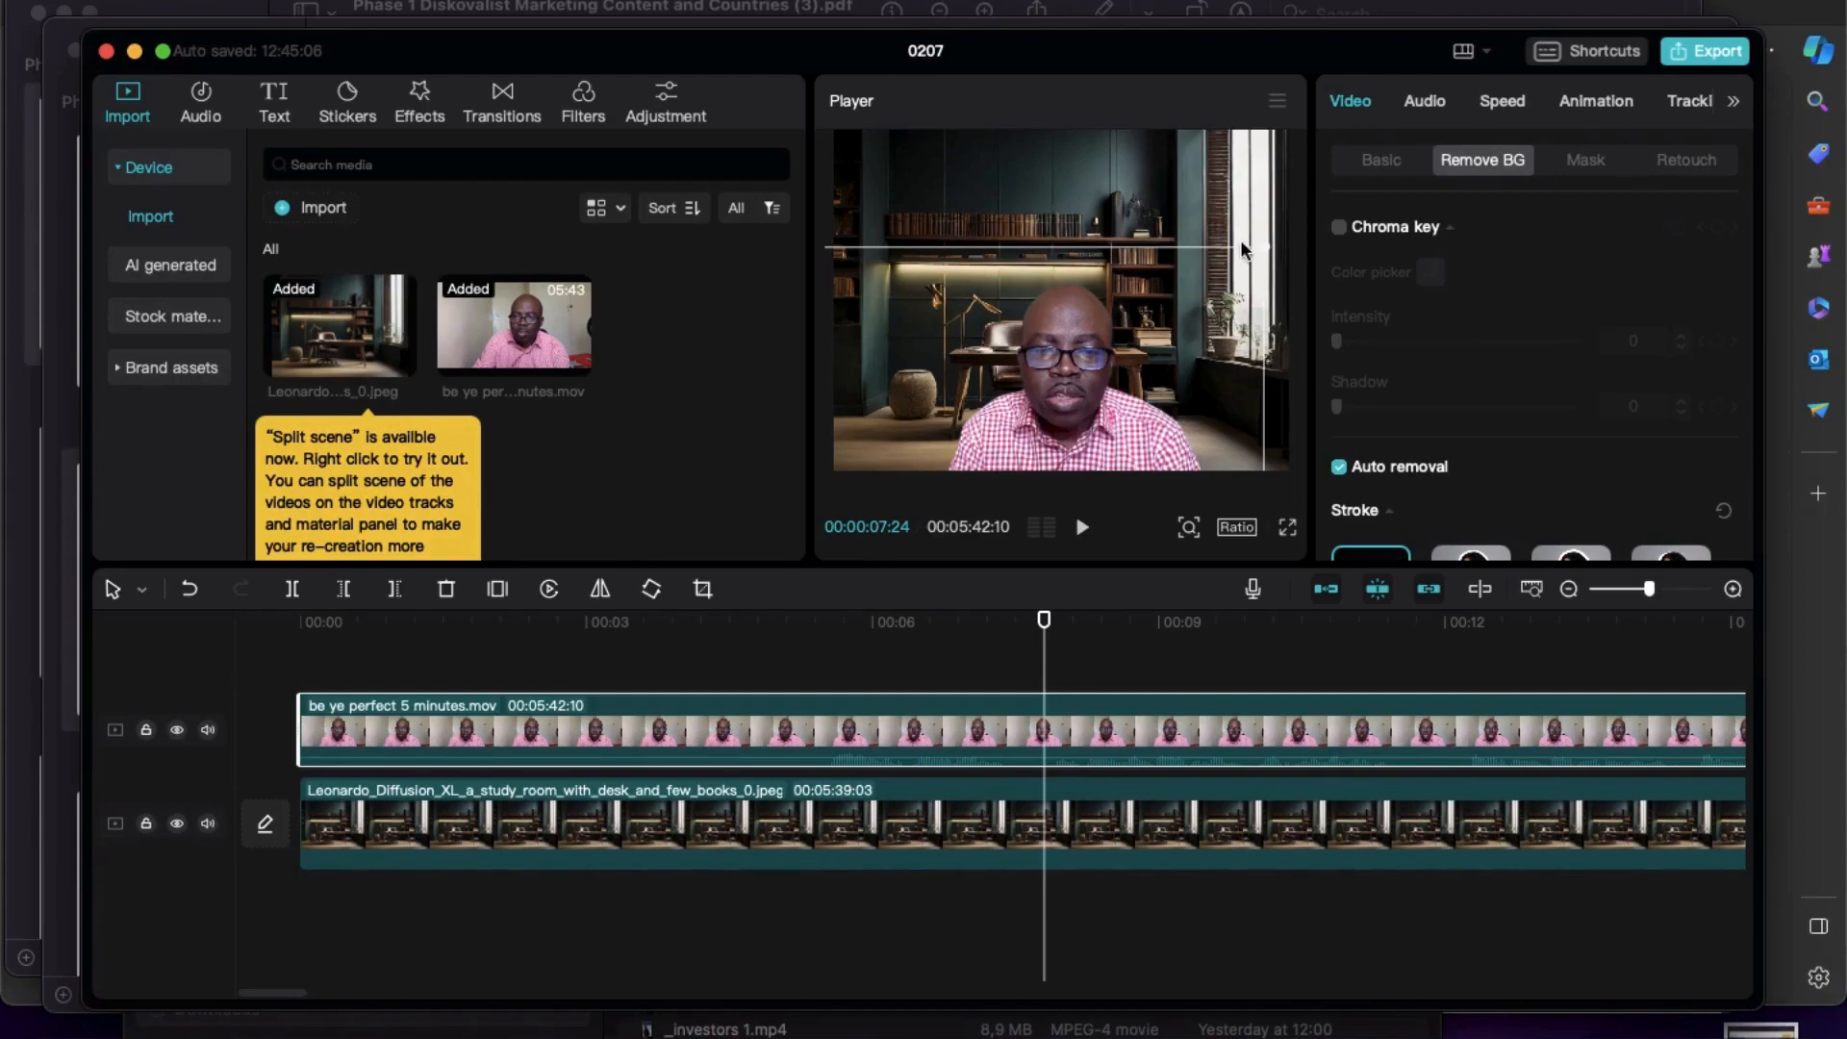
drag(1268, 247, 1303, 162)
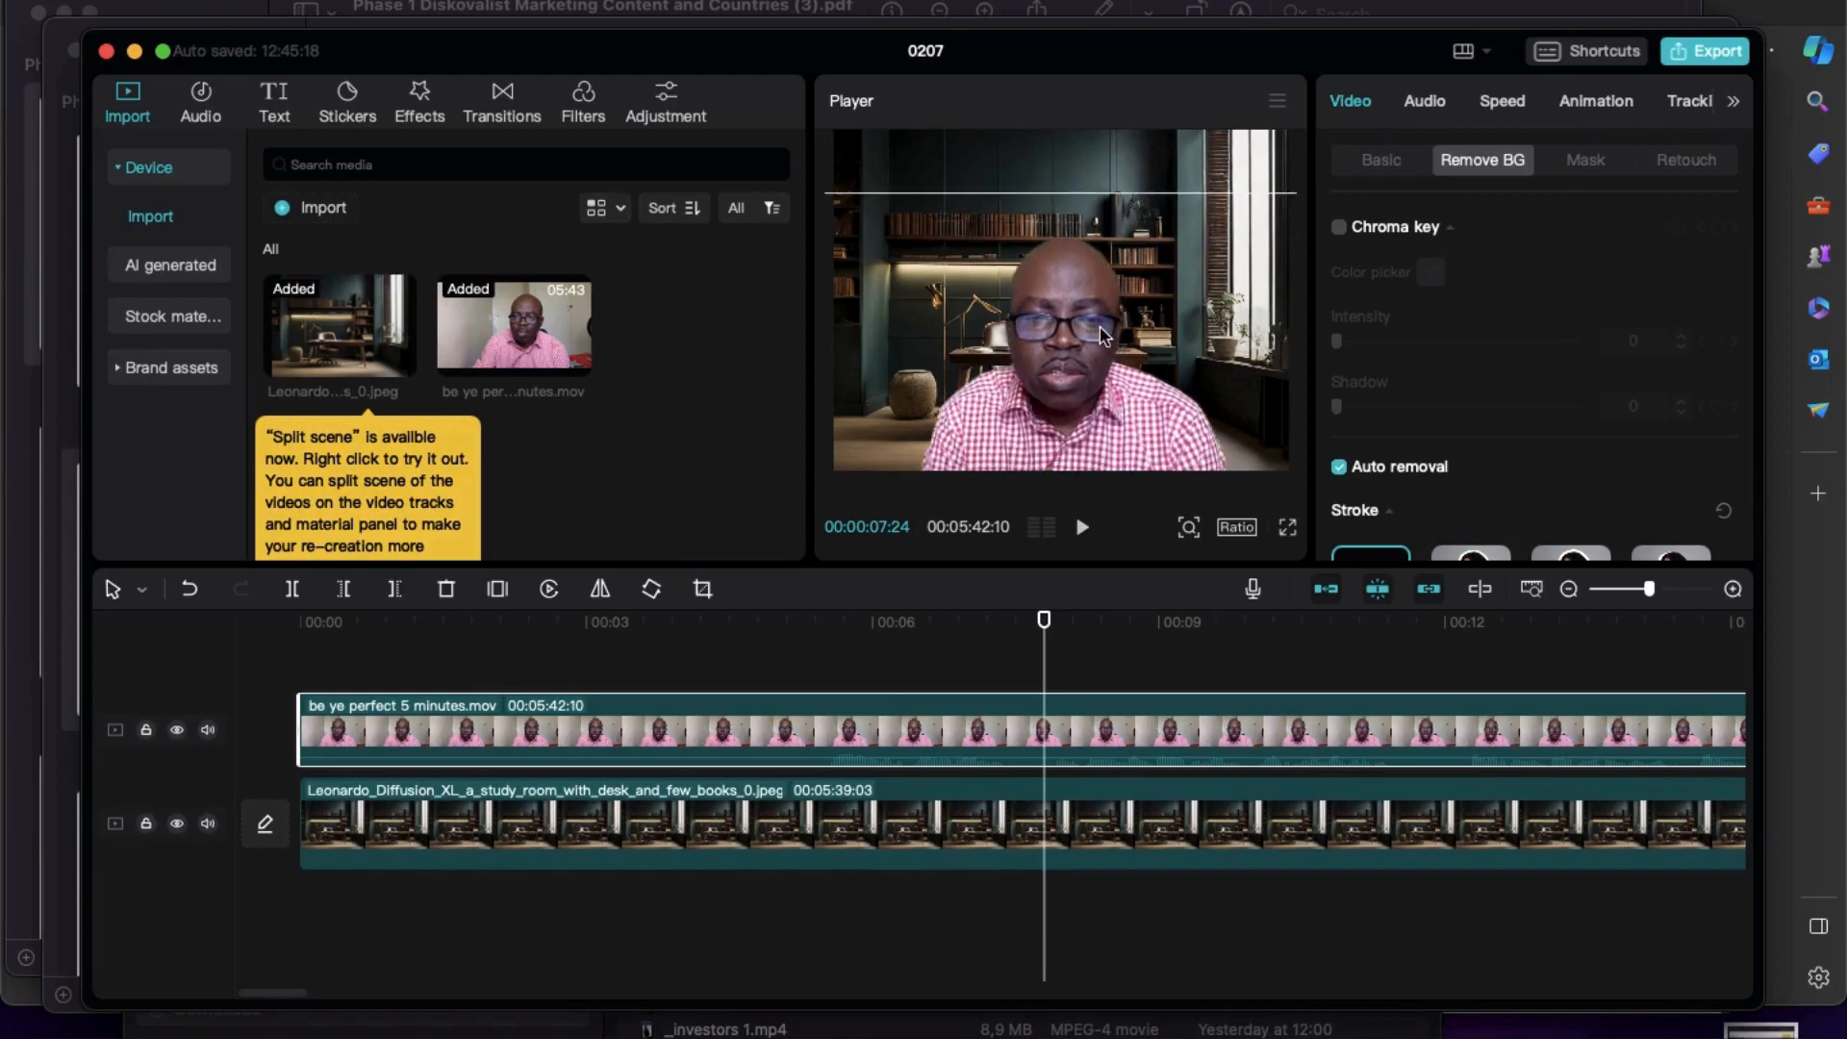